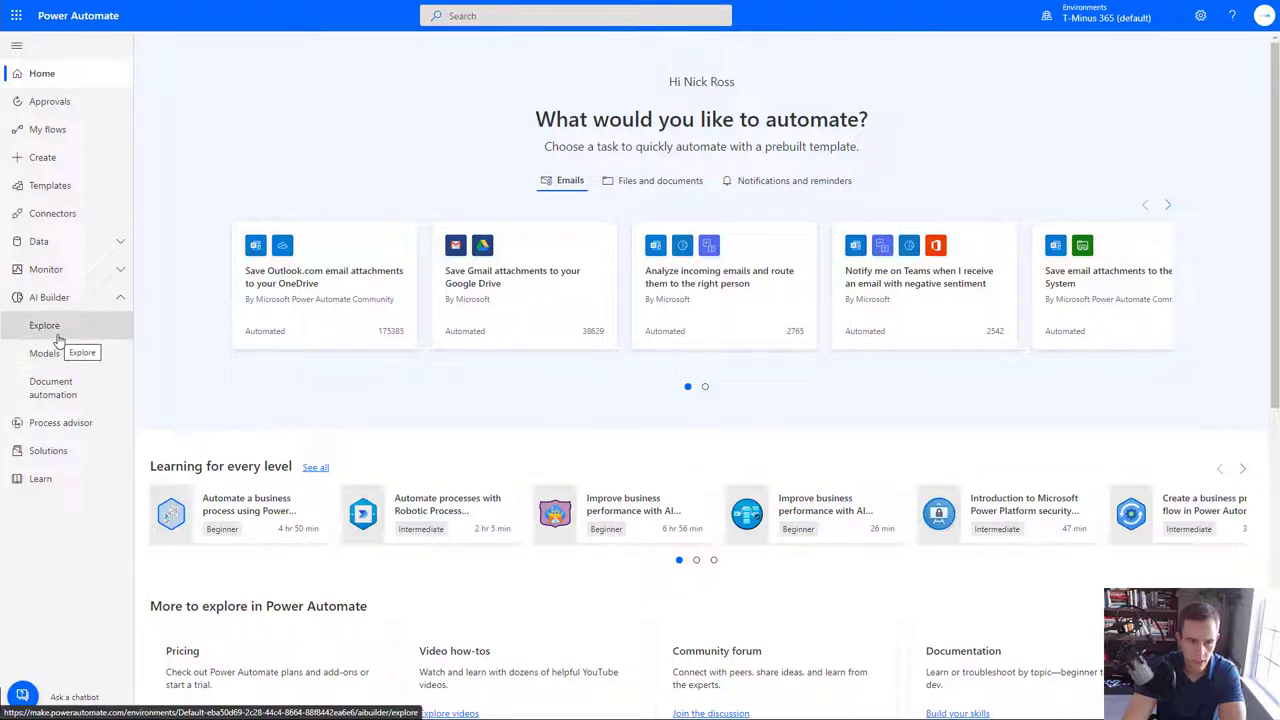
Open the invoice processing model from AI Builder's Explore page and upload a new sample invoice for extraction
{"action": "left_click", "coordinate": [57, 338]}
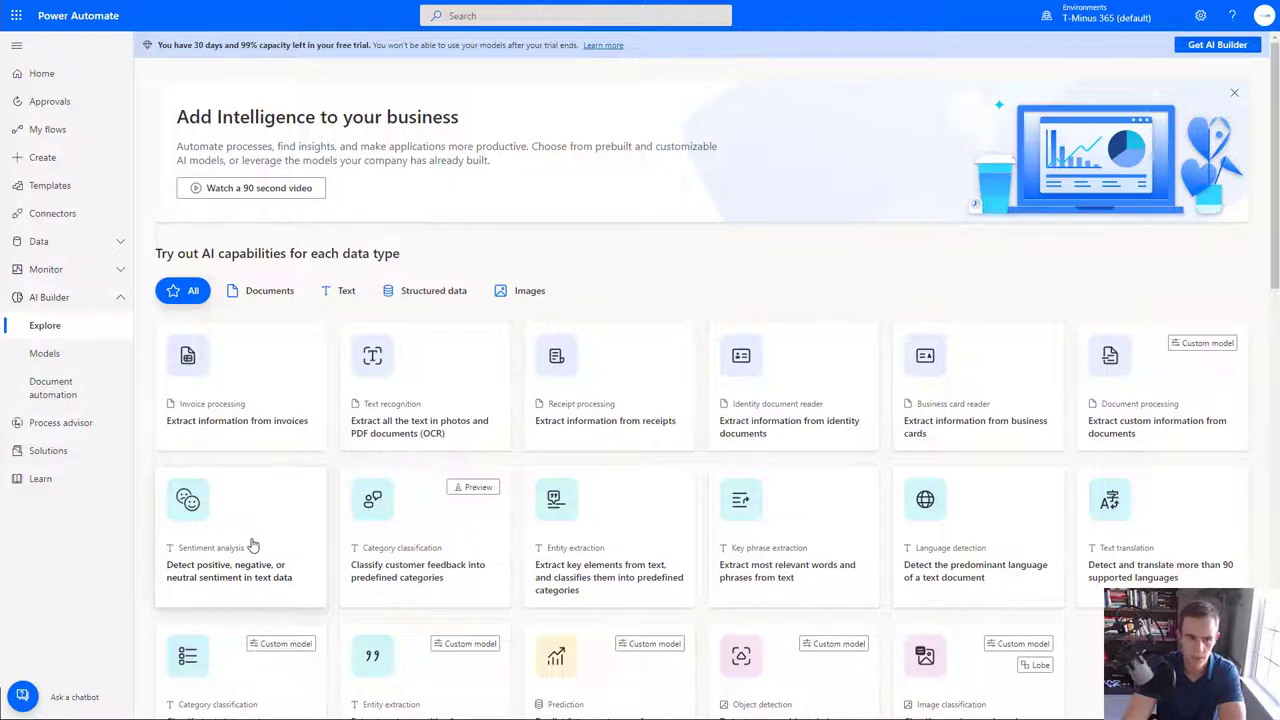
{"action": "left_click", "coordinate": [217, 425]}
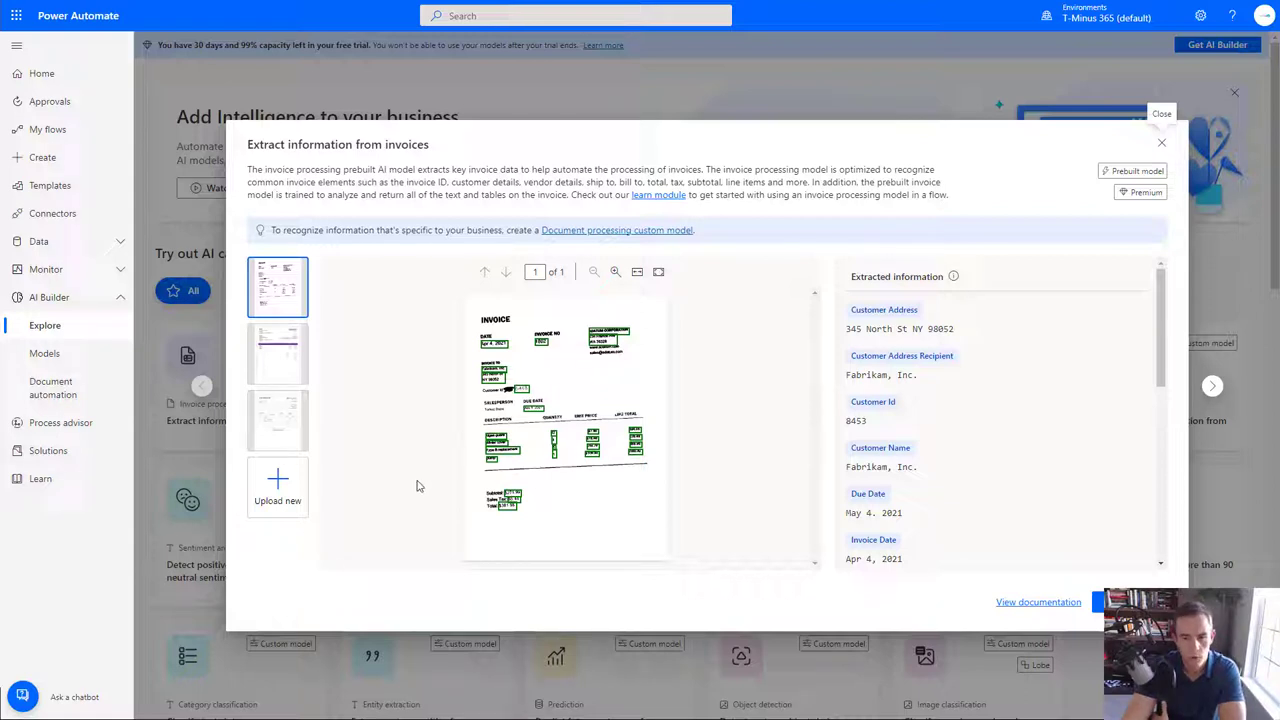
{"action": "left_click", "coordinate": [297, 510]}
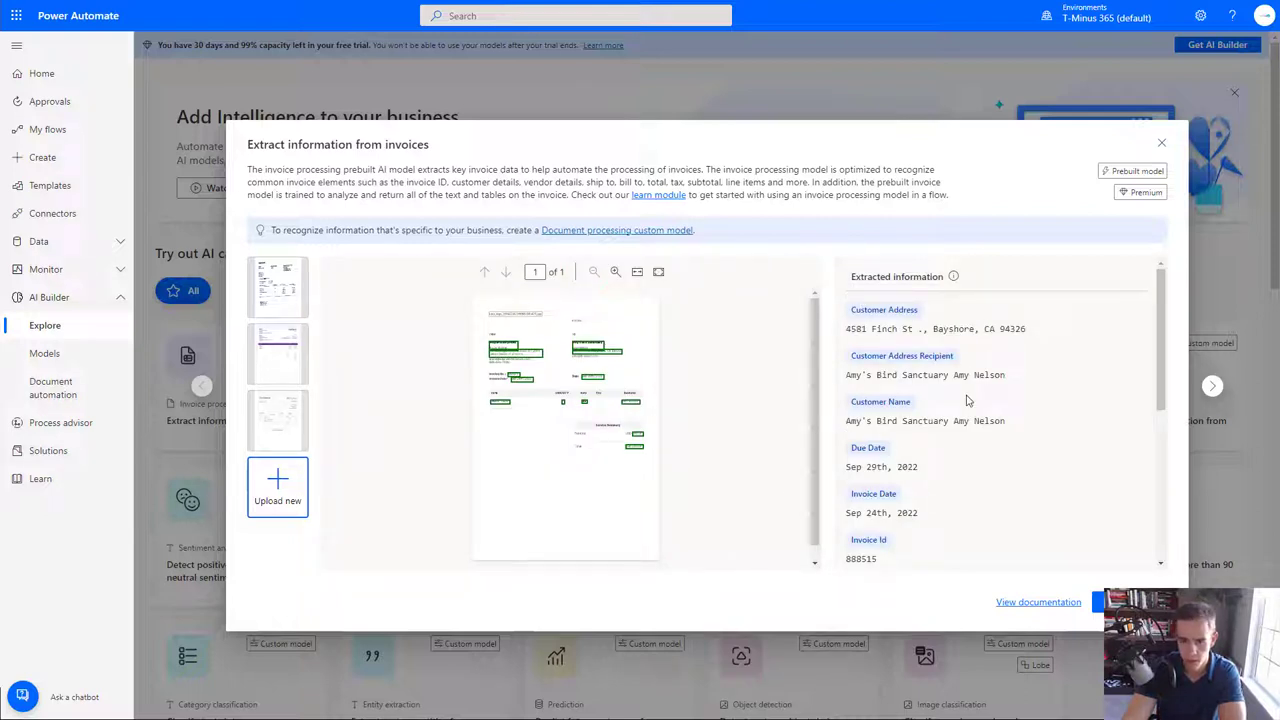
Examine the information extracted from the uploaded invoice, including customer and vendor details, dates, totals and line items
{"action": "scroll", "coordinate": [966, 400], "scroll_direction": "down", "scroll_amount": 1}
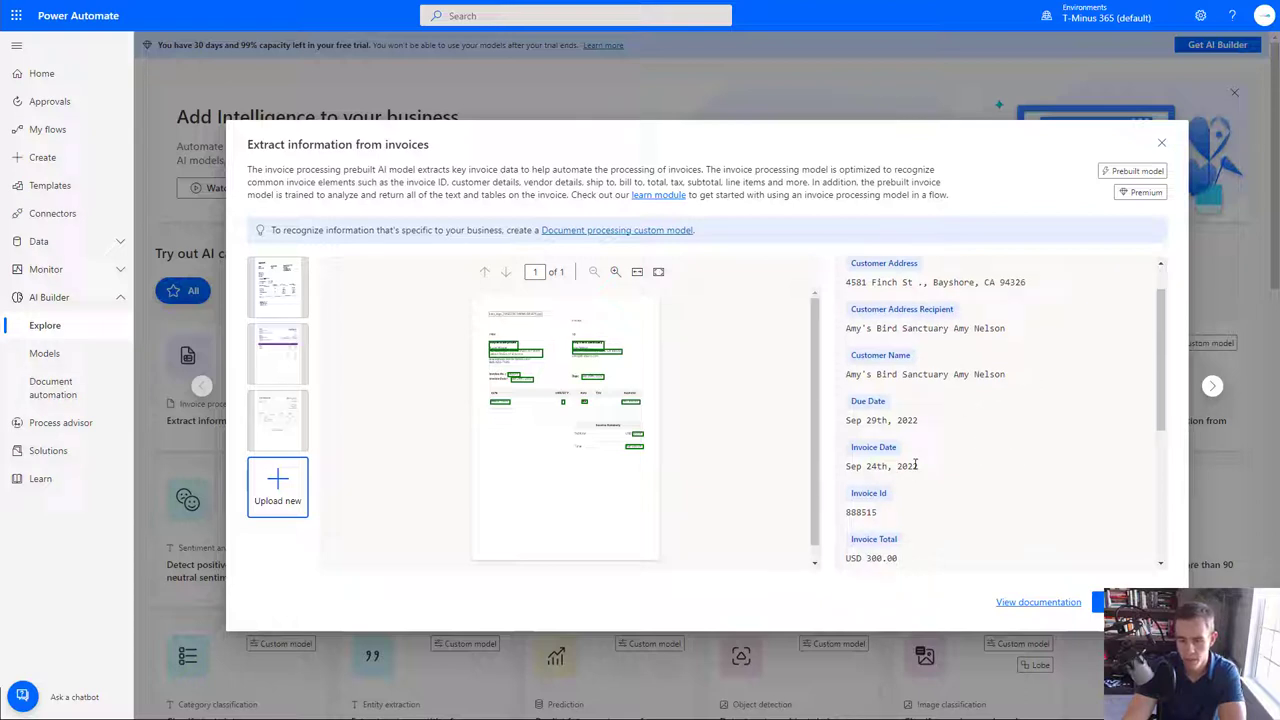
{"action": "scroll", "coordinate": [915, 465], "scroll_direction": "down", "scroll_amount": 4}
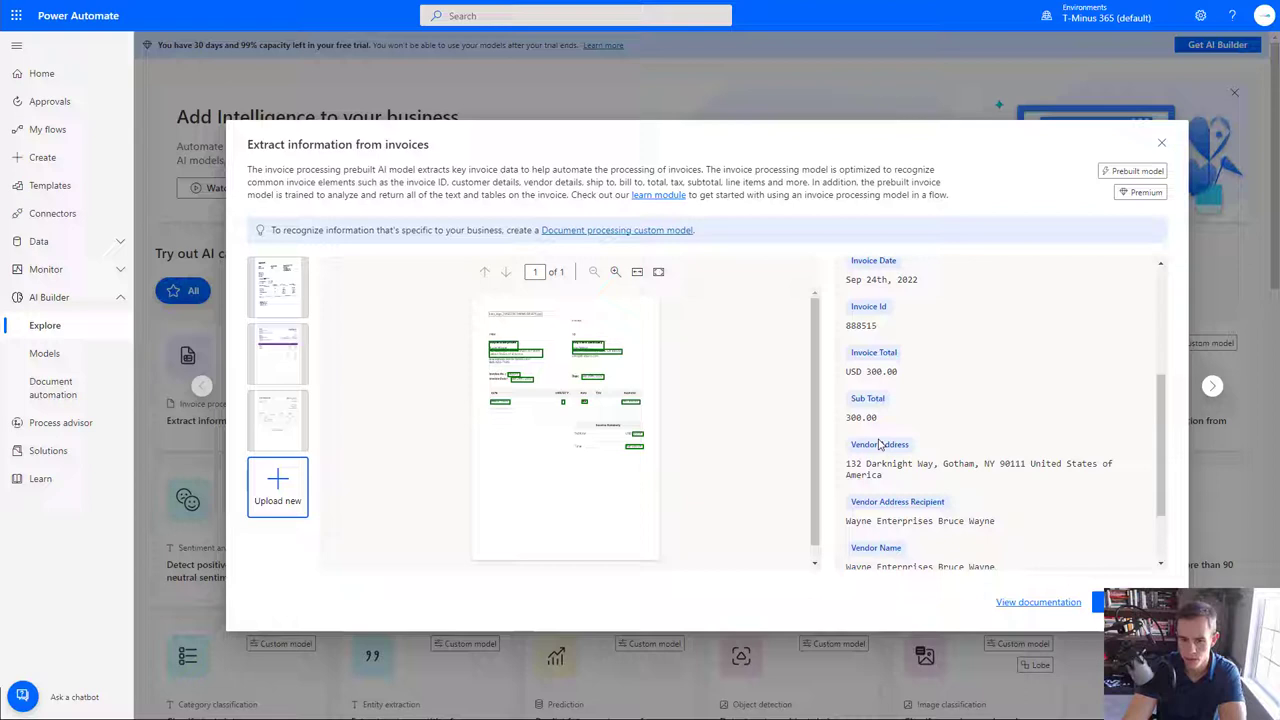
{"action": "scroll", "coordinate": [945, 477], "scroll_direction": "down", "scroll_amount": 1}
{"action": "scroll", "coordinate": [945, 477], "scroll_direction": "down", "scroll_amount": 1}
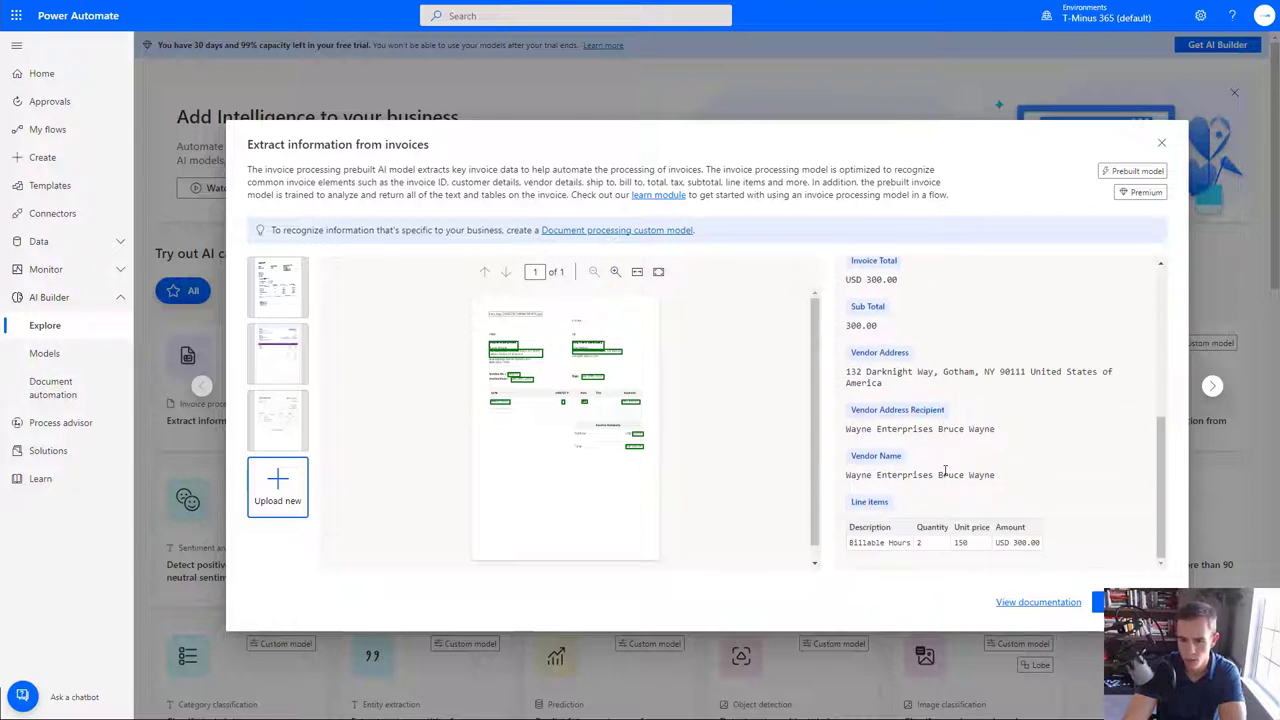
{"action": "triple_click", "coordinate": [1019, 491]}
{"action": "triple_click", "coordinate": [955, 472]}
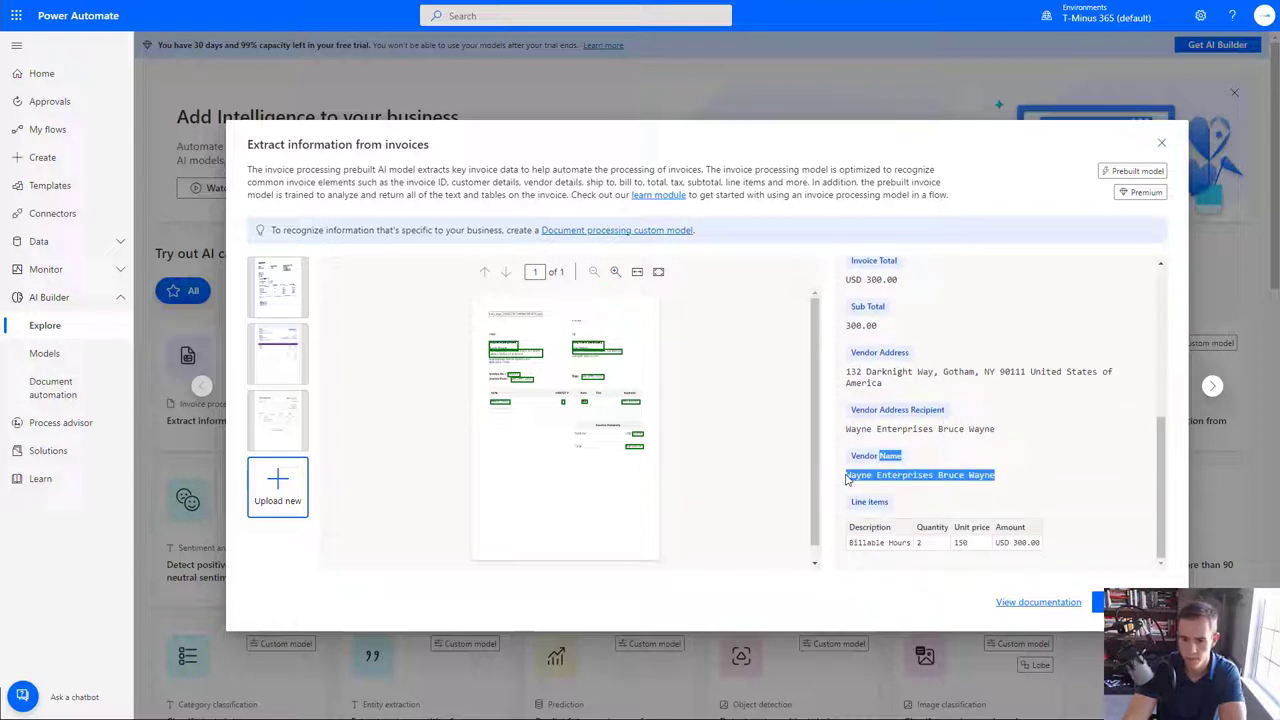
{"action": "left_click", "coordinate": [850, 480]}
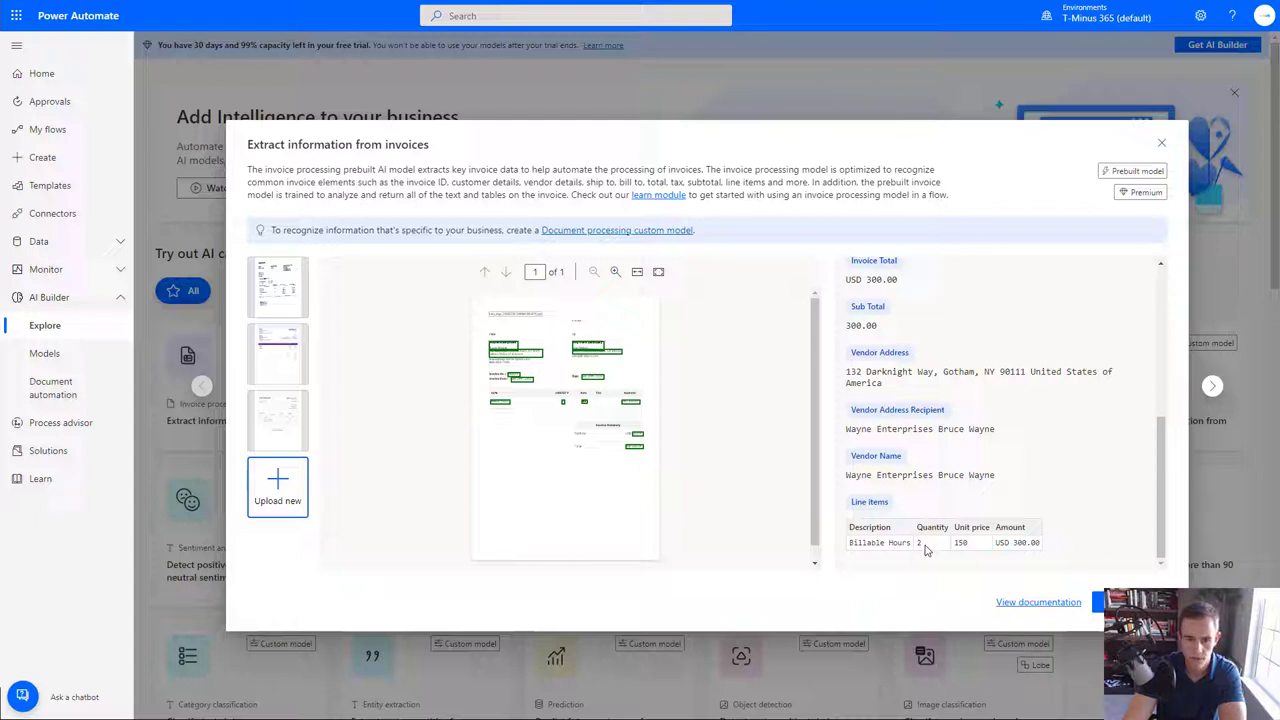
{"action": "scroll", "coordinate": [926, 549], "scroll_direction": "up", "scroll_amount": 10}
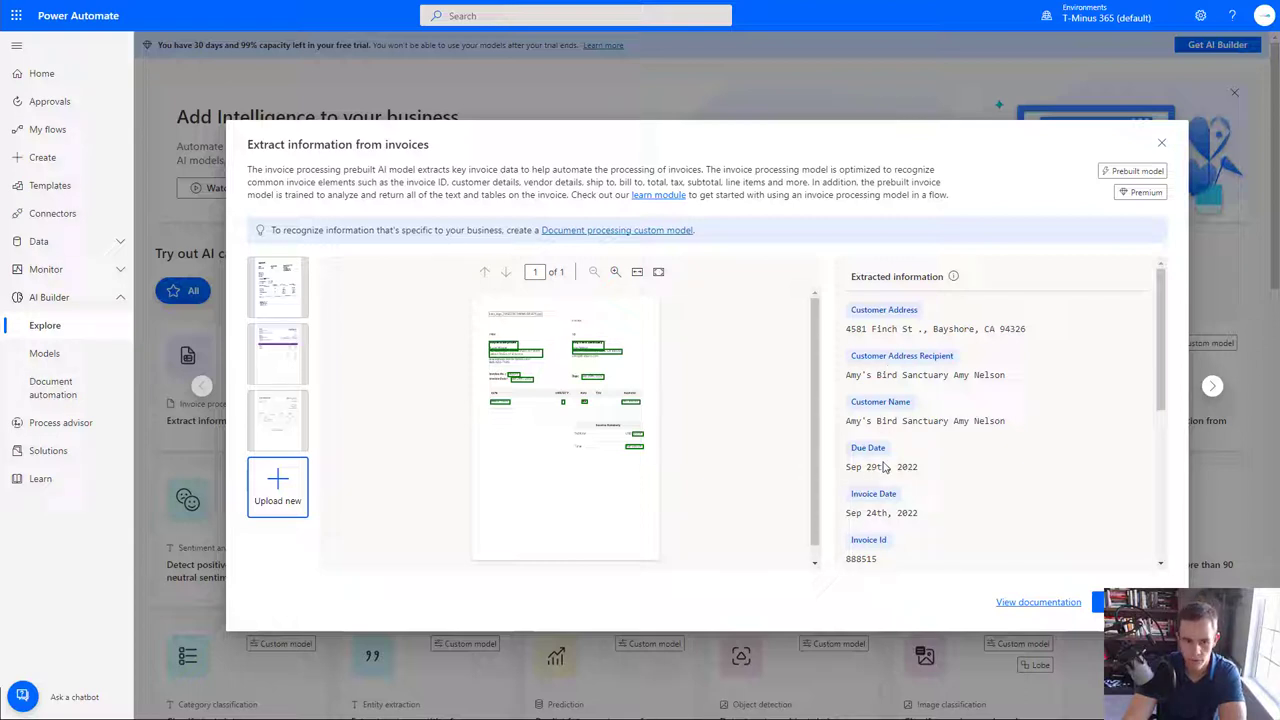
{"action": "scroll", "coordinate": [786, 468], "scroll_direction": "down", "scroll_amount": 2}
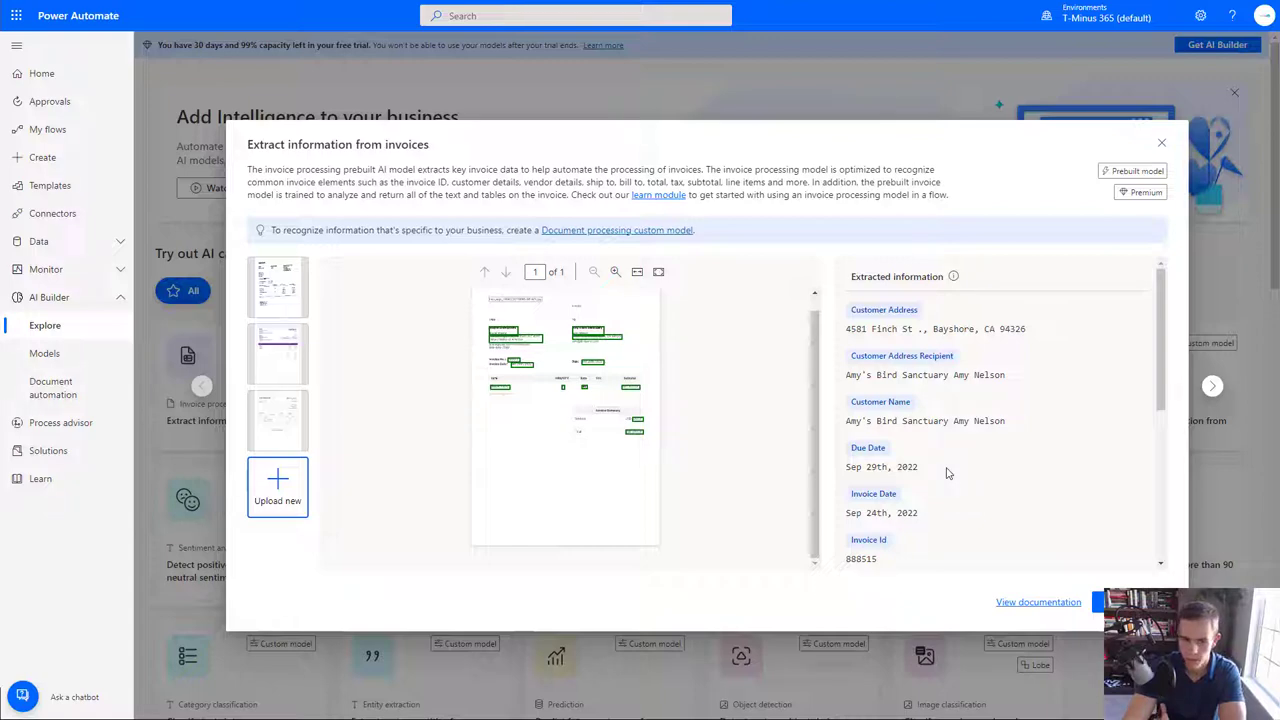
Close the invoice extraction preview and open the AI Builder Models page
{"action": "left_click", "coordinate": [1171, 147]}
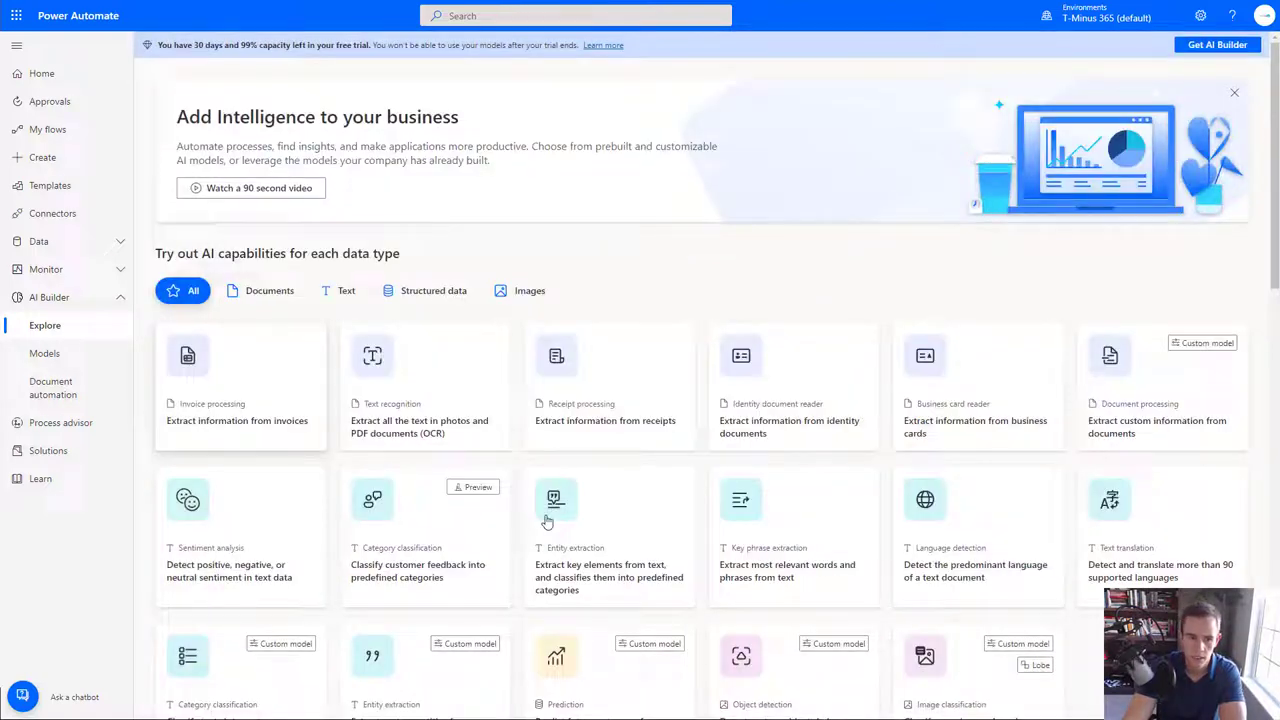
{"action": "left_click", "coordinate": [94, 355]}
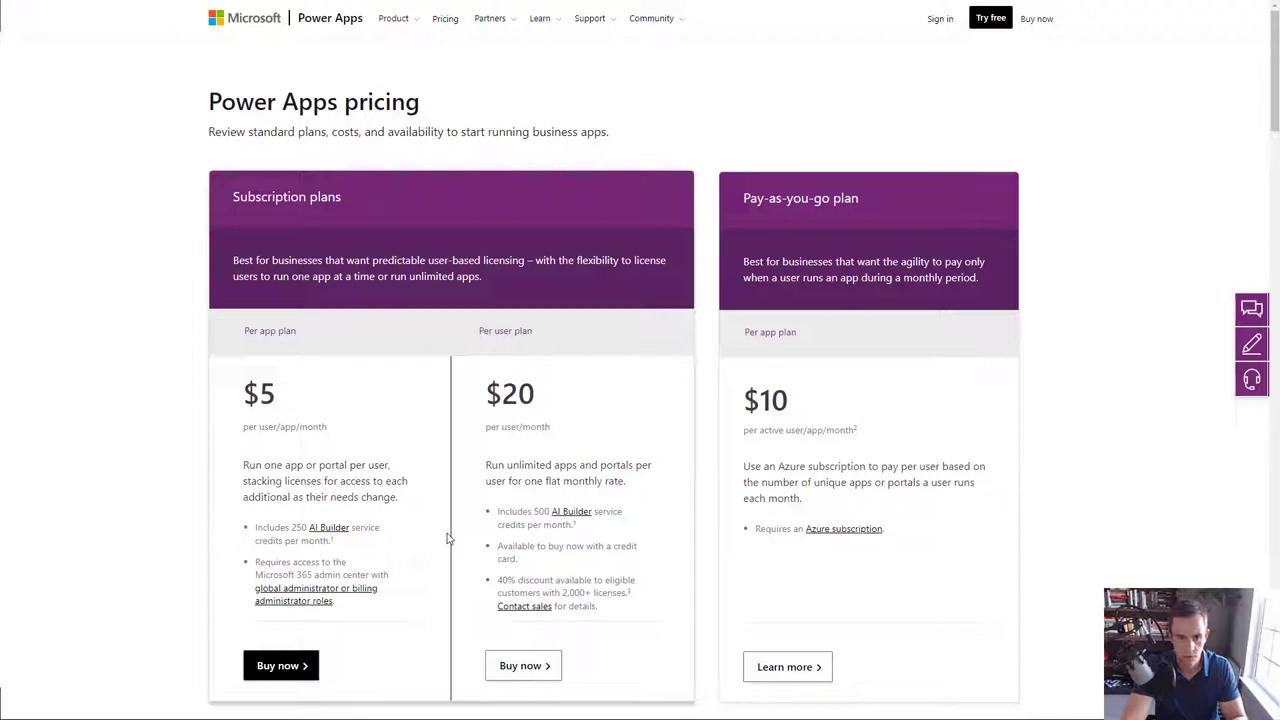
Review the plans and footnotes on the Power Apps pricing page, and open the per app plan's AI Builder capacity calculator
{"action": "scroll", "coordinate": [448, 538], "scroll_direction": "down", "scroll_amount": 3}
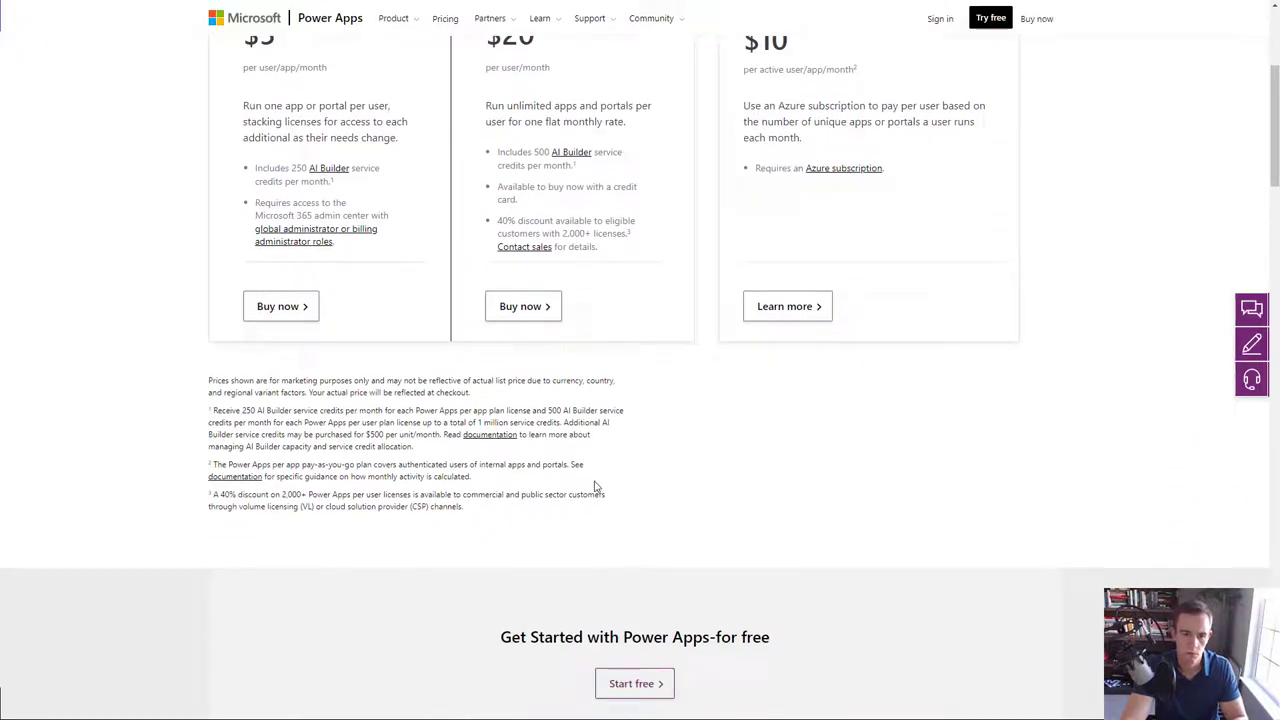
{"action": "scroll", "coordinate": [594, 486], "scroll_direction": "up", "scroll_amount": 2}
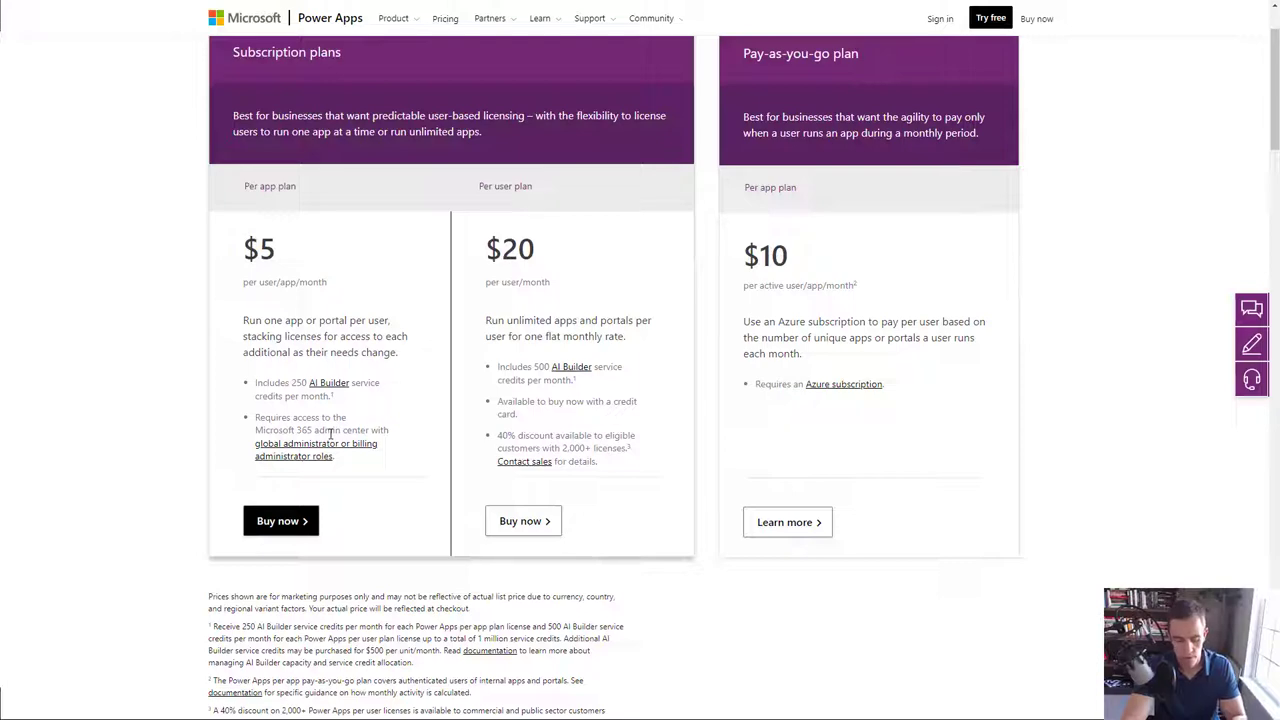
{"action": "left_click", "coordinate": [329, 382]}
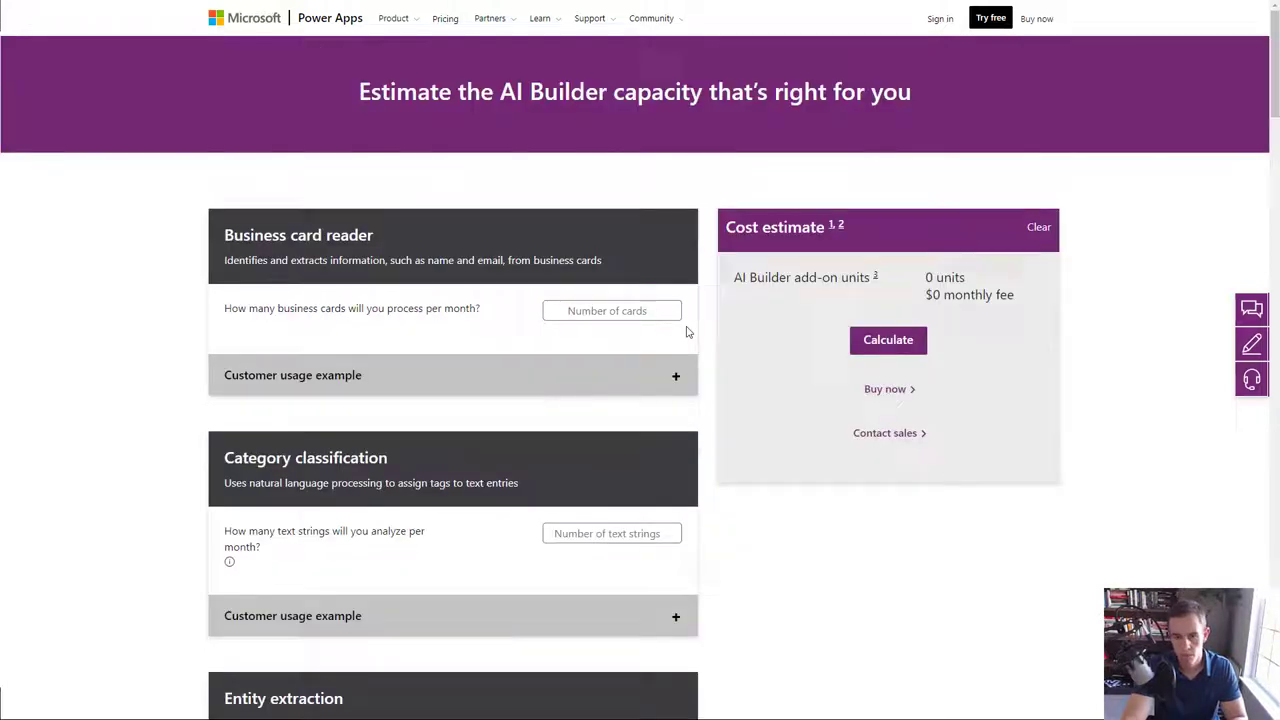
Calculate the AI Builder cost estimate for processing 1000 invoices per month and inspect the monthly fee
{"action": "scroll", "coordinate": [700, 320], "scroll_direction": "down", "scroll_amount": 2}
{"action": "scroll", "coordinate": [521, 401], "scroll_direction": "up", "scroll_amount": 2}
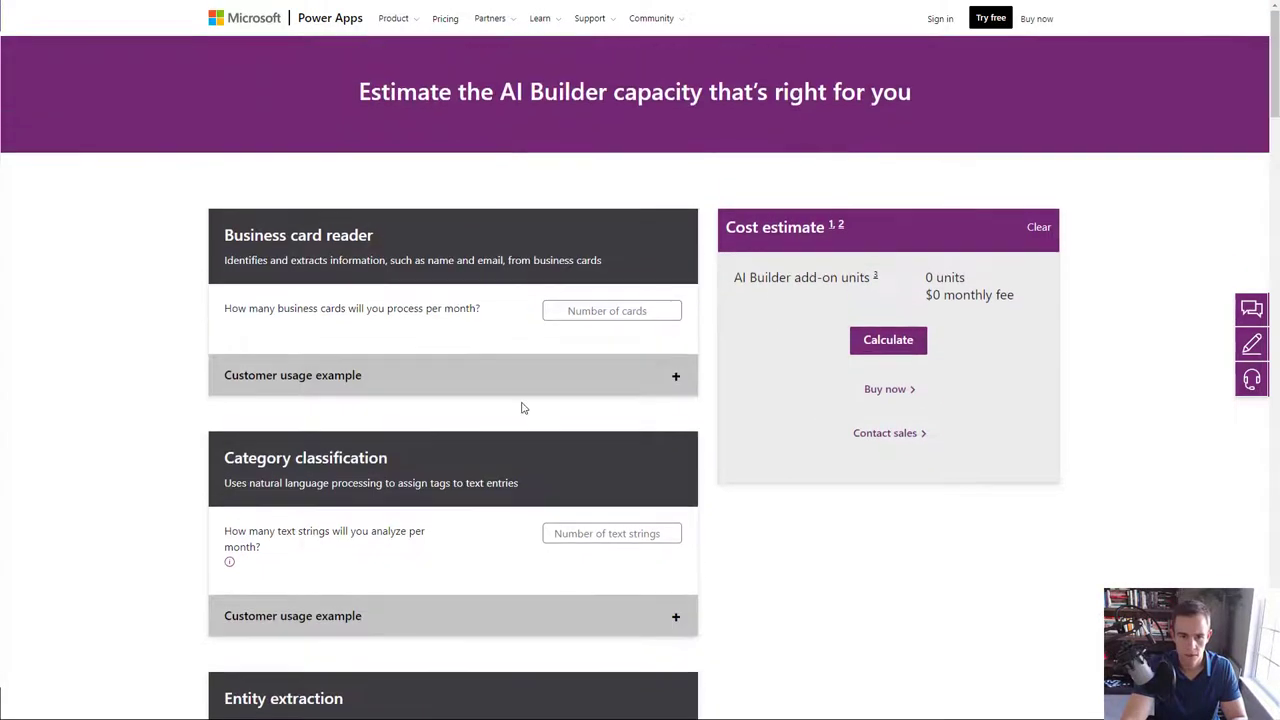
{"action": "scroll", "coordinate": [350, 287], "scroll_direction": "down", "scroll_amount": 3}
{"action": "scroll", "coordinate": [350, 287], "scroll_direction": "down", "scroll_amount": 1}
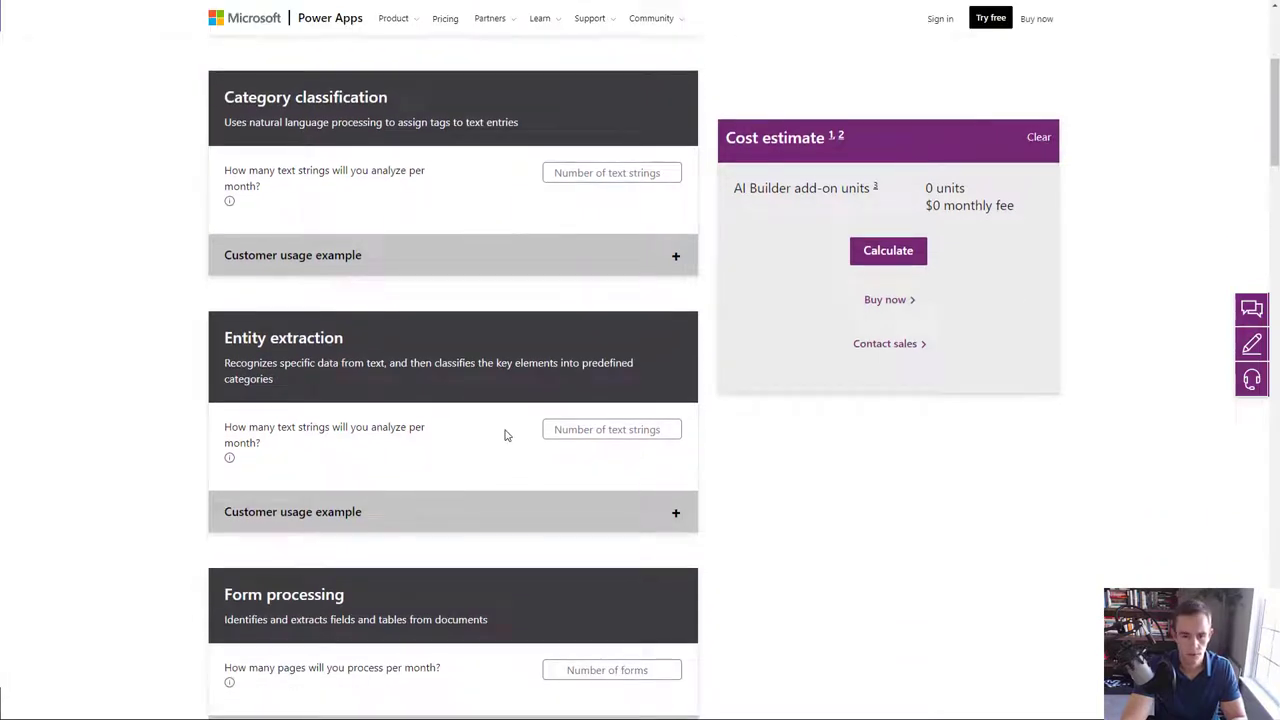
{"action": "scroll", "coordinate": [529, 433], "scroll_direction": "down", "scroll_amount": 2}
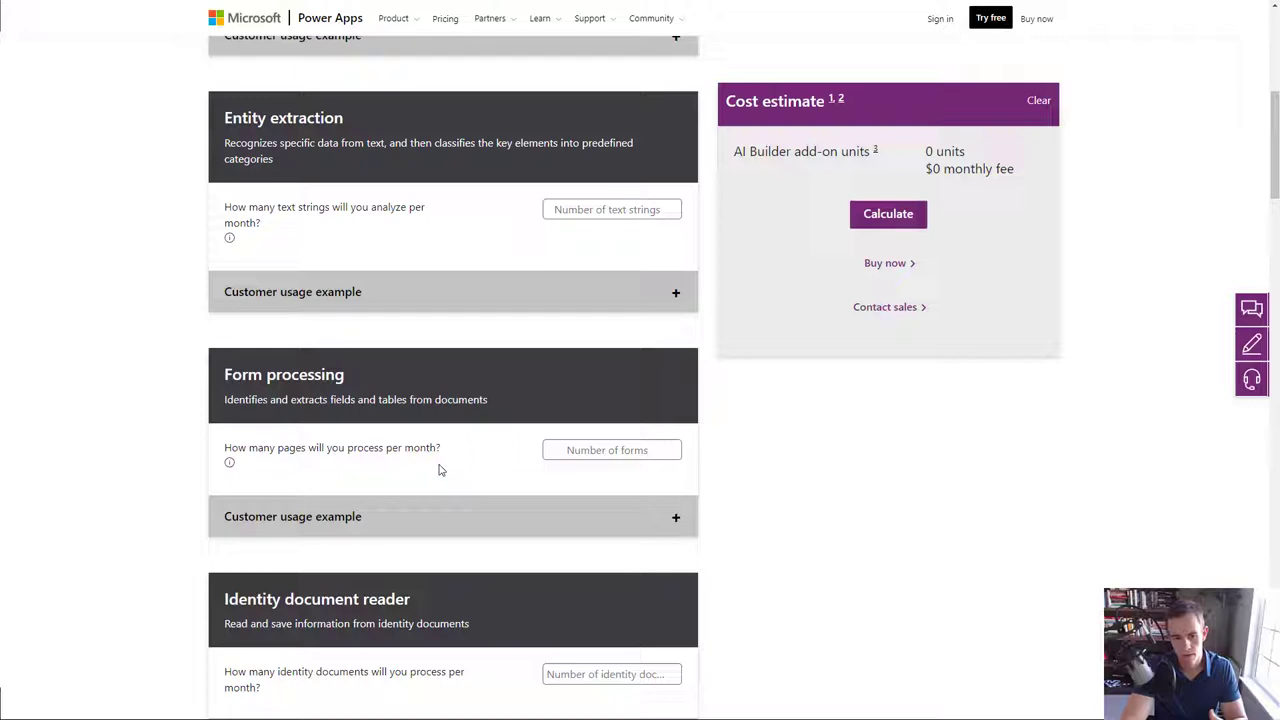
{"action": "scroll", "coordinate": [440, 470], "scroll_direction": "down", "scroll_amount": 7}
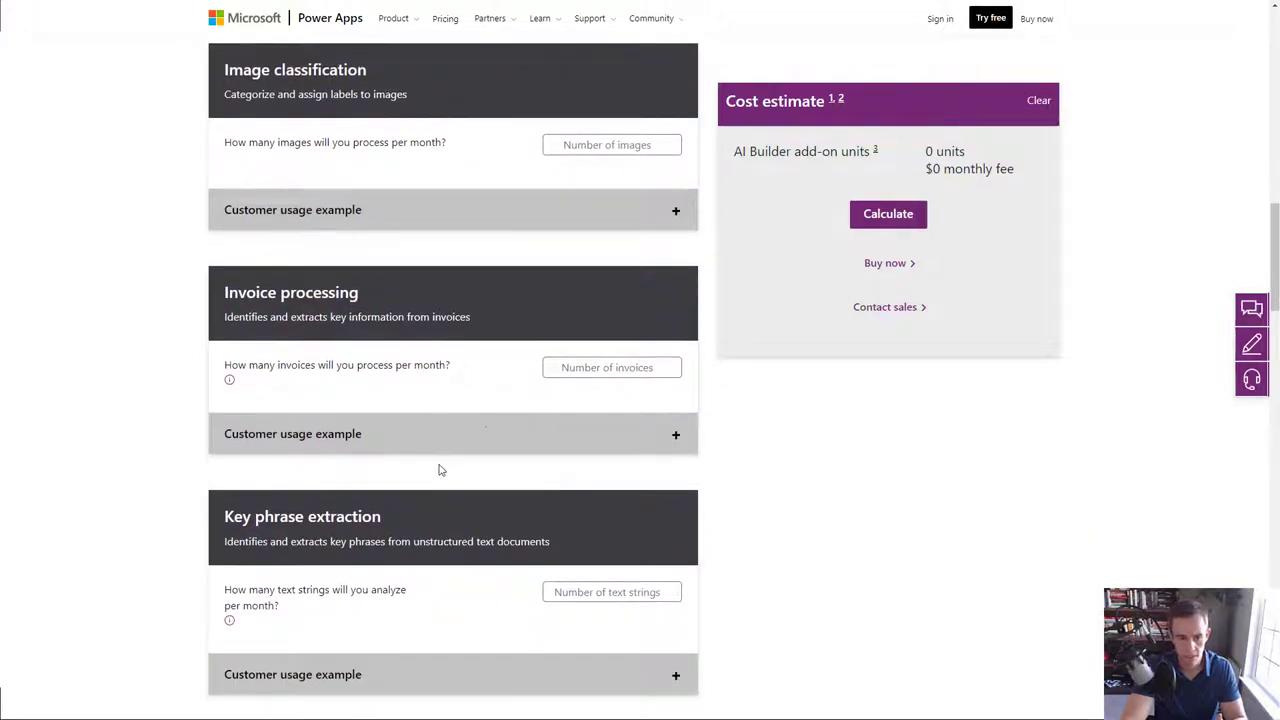
{"action": "left_click", "coordinate": [591, 366]}
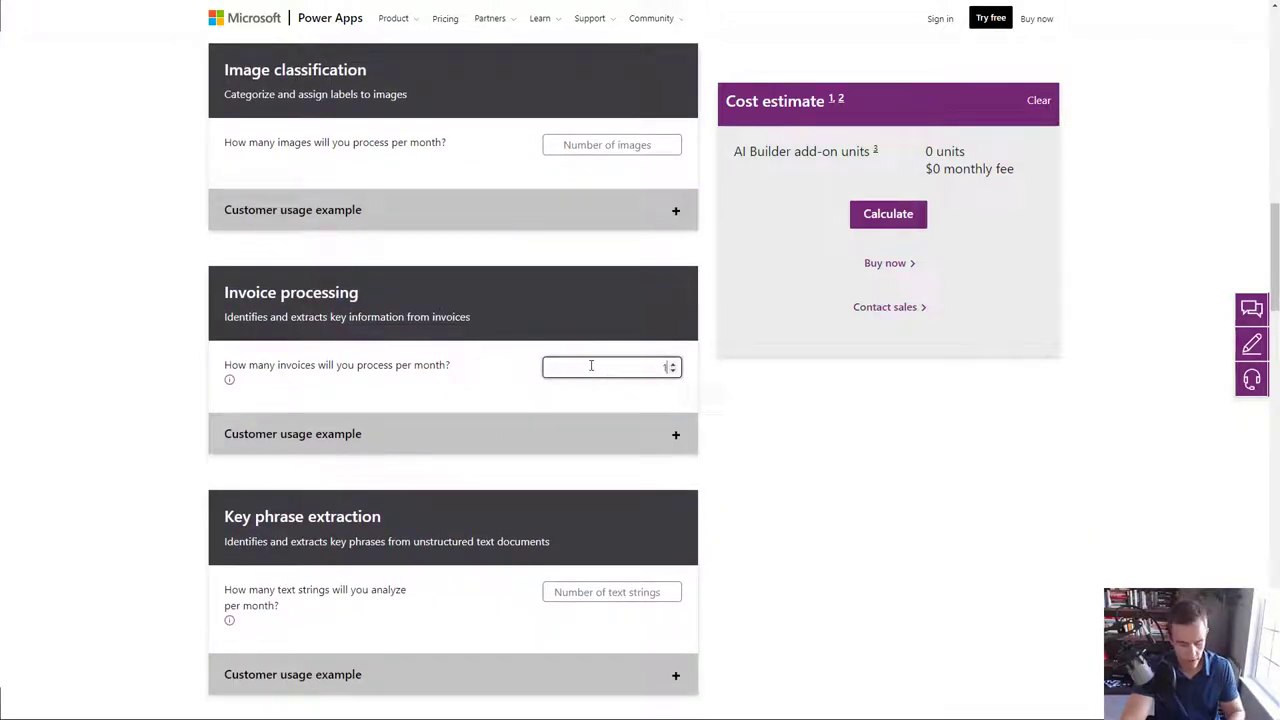
{"action": "type", "text": "1000"}
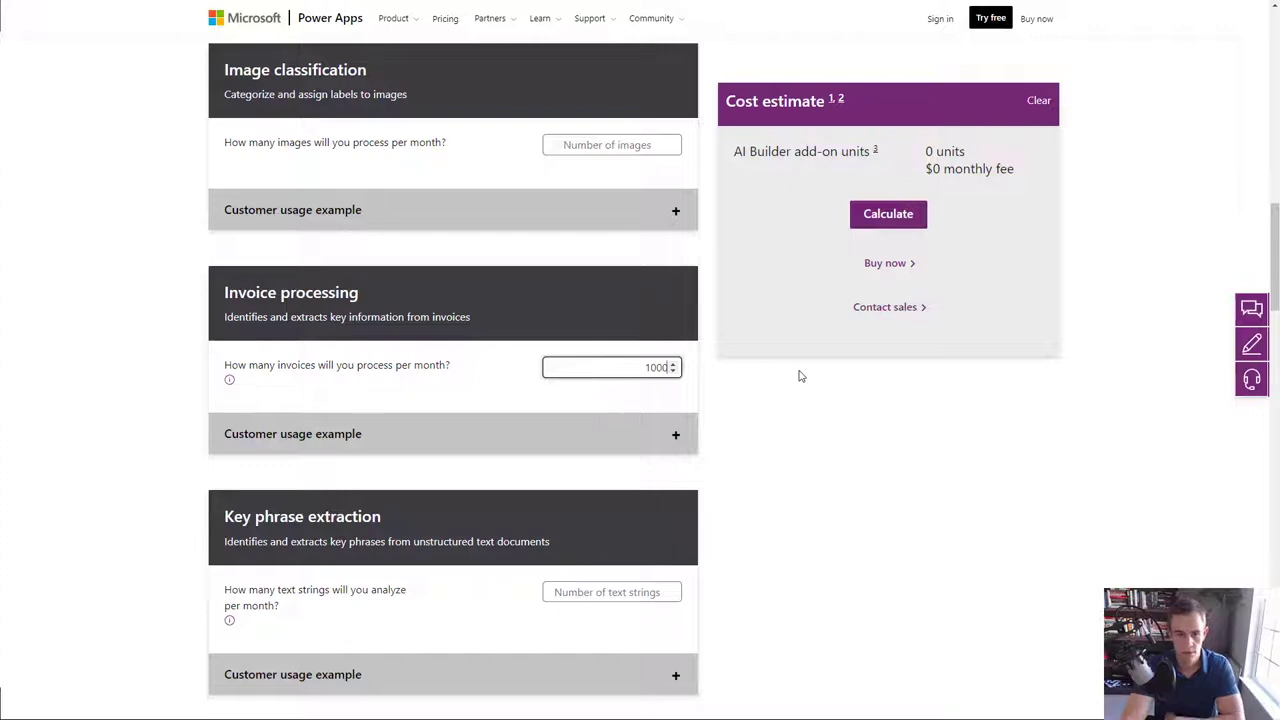
{"action": "left_click", "coordinate": [910, 230]}
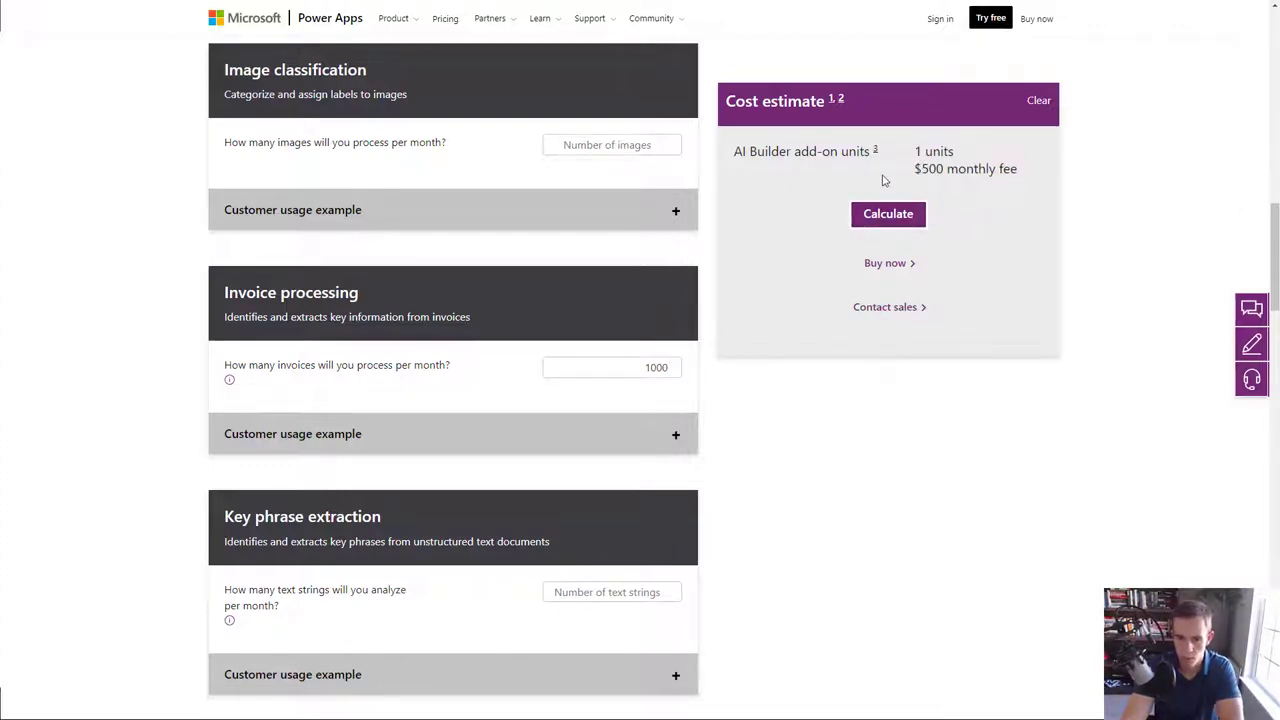
{"action": "left_click_drag", "start_coordinate": [883, 180], "coordinate": [1031, 171]}
{"action": "left_click", "coordinate": [1017, 248]}
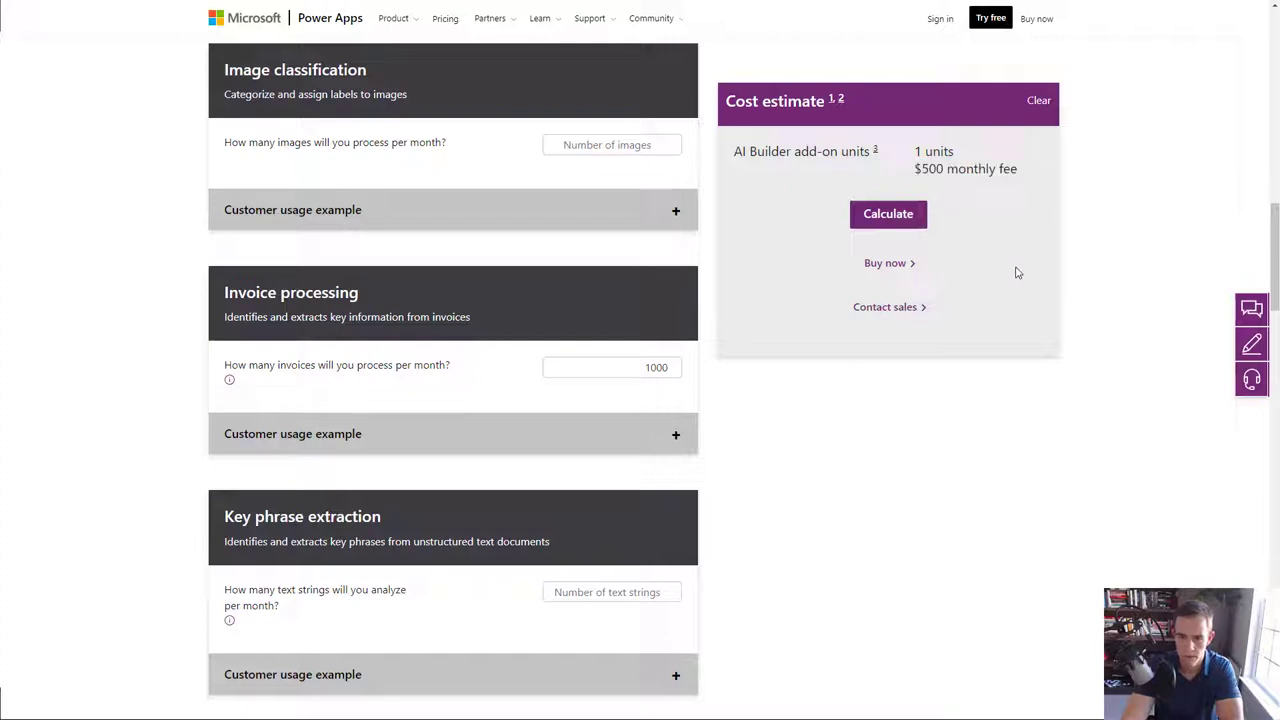
Recalculate the invoice processing cost estimate for 2000 and for 3000 invoices per month
{"action": "double_click", "coordinate": [650, 368]}
{"action": "type", "text": "20"}
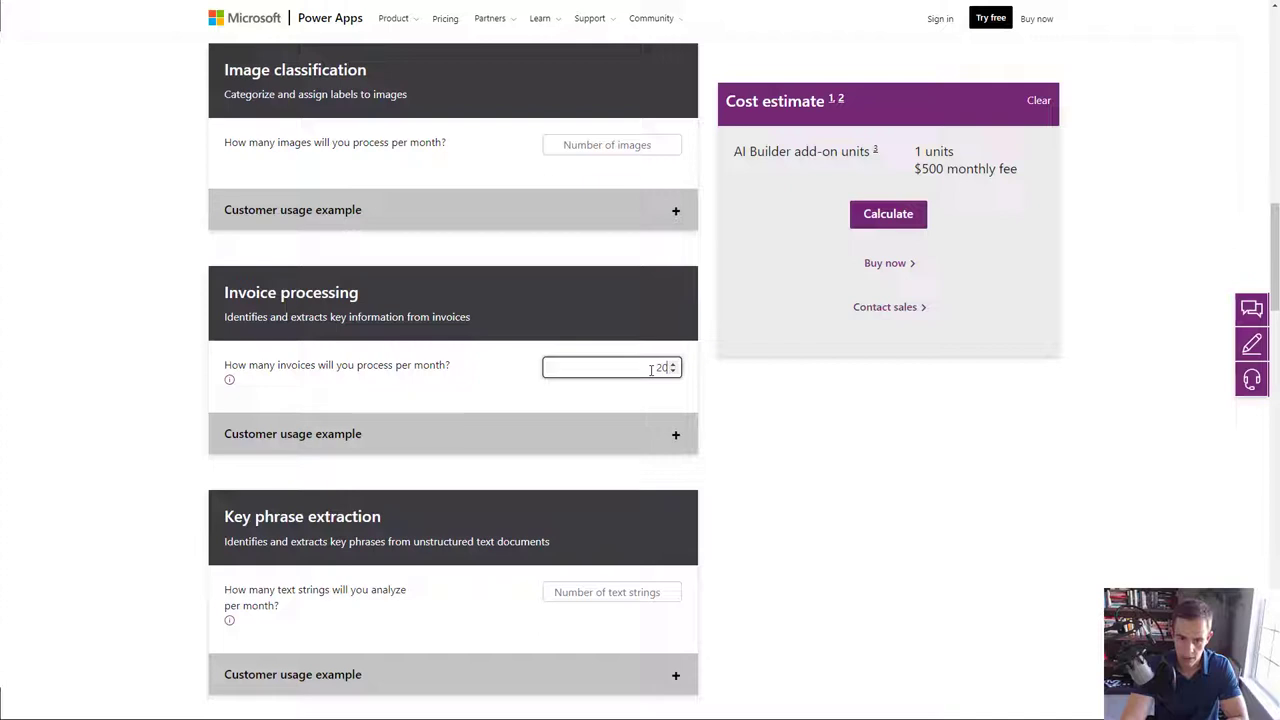
{"action": "type", "text": "00"}
{"action": "left_click", "coordinate": [888, 214]}
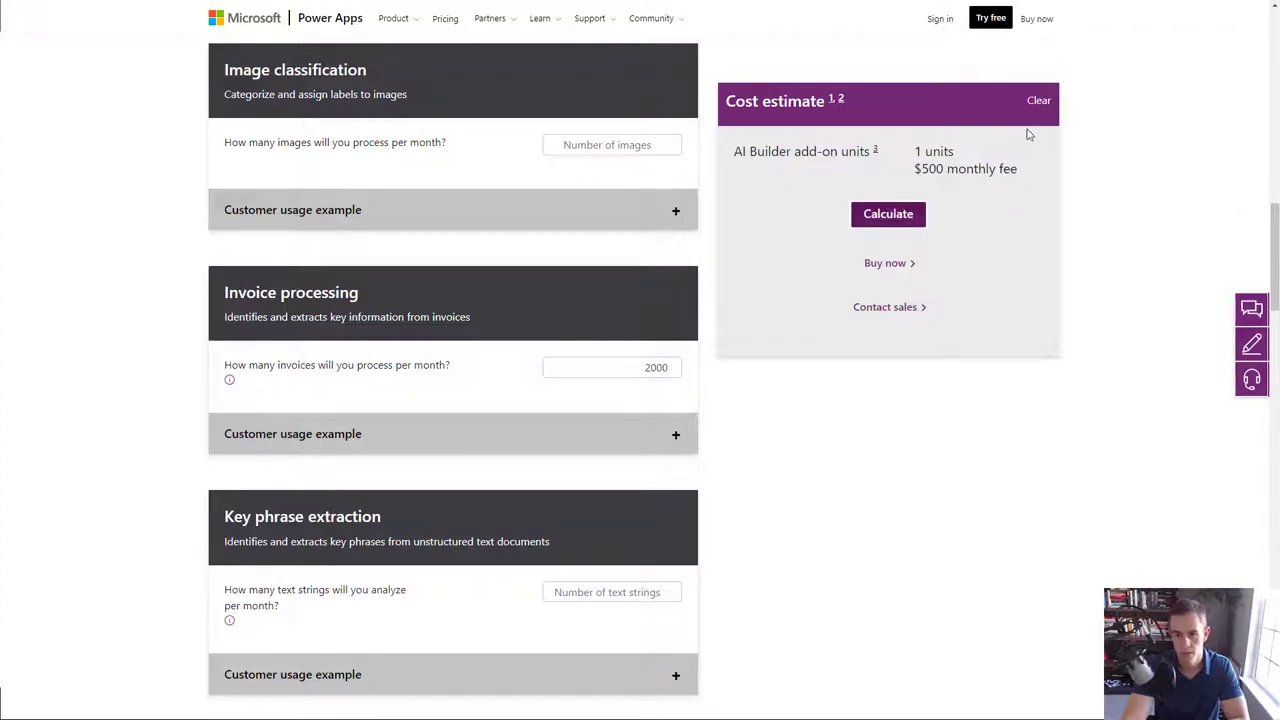
{"action": "double_click", "coordinate": [656, 367]}
{"action": "type", "text": "3000"}
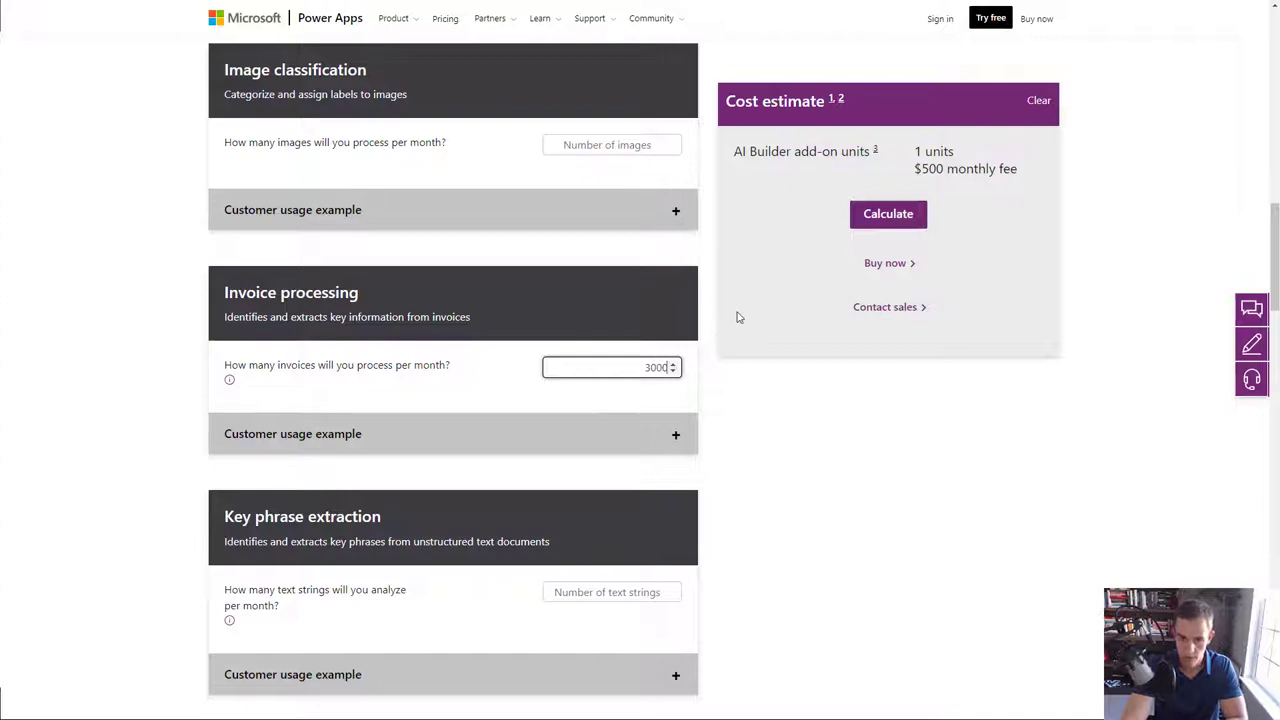
{"action": "left_click", "coordinate": [860, 222]}
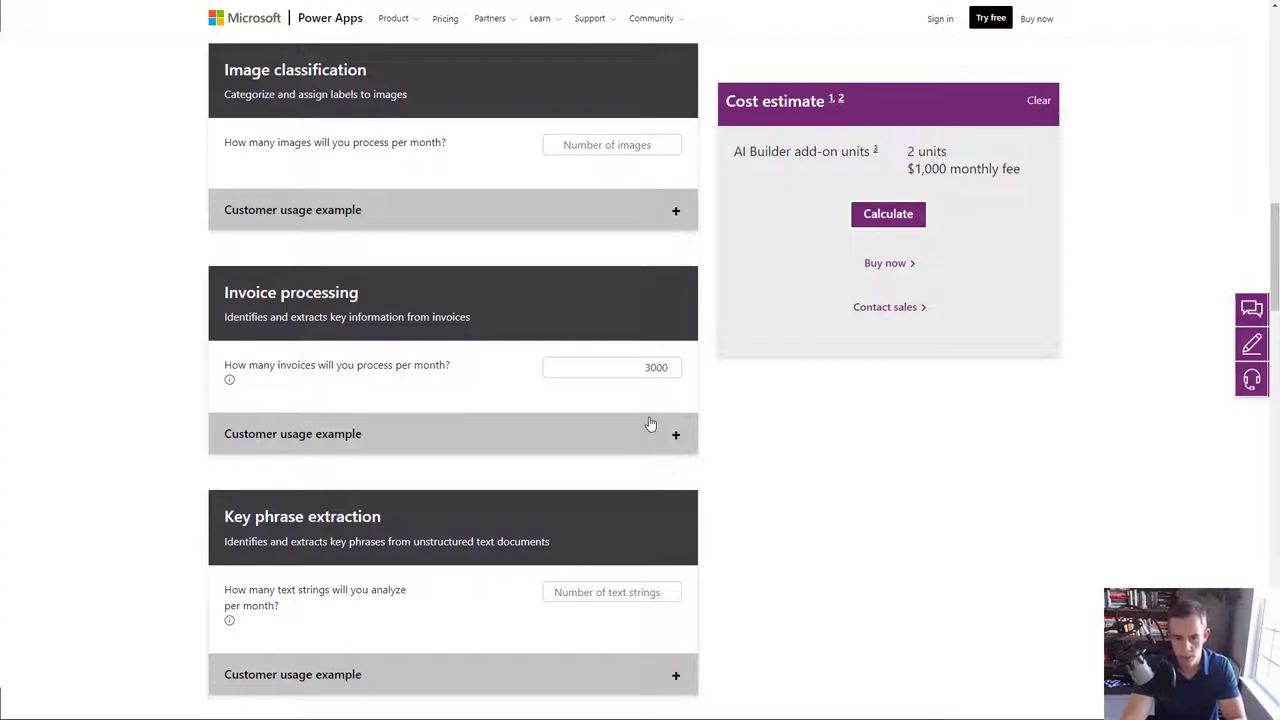
Set the monthly invoice count to 1100 and recalculate the AI Builder cost estimate
{"action": "double_click", "coordinate": [655, 367]}
{"action": "type", "text": "11"}
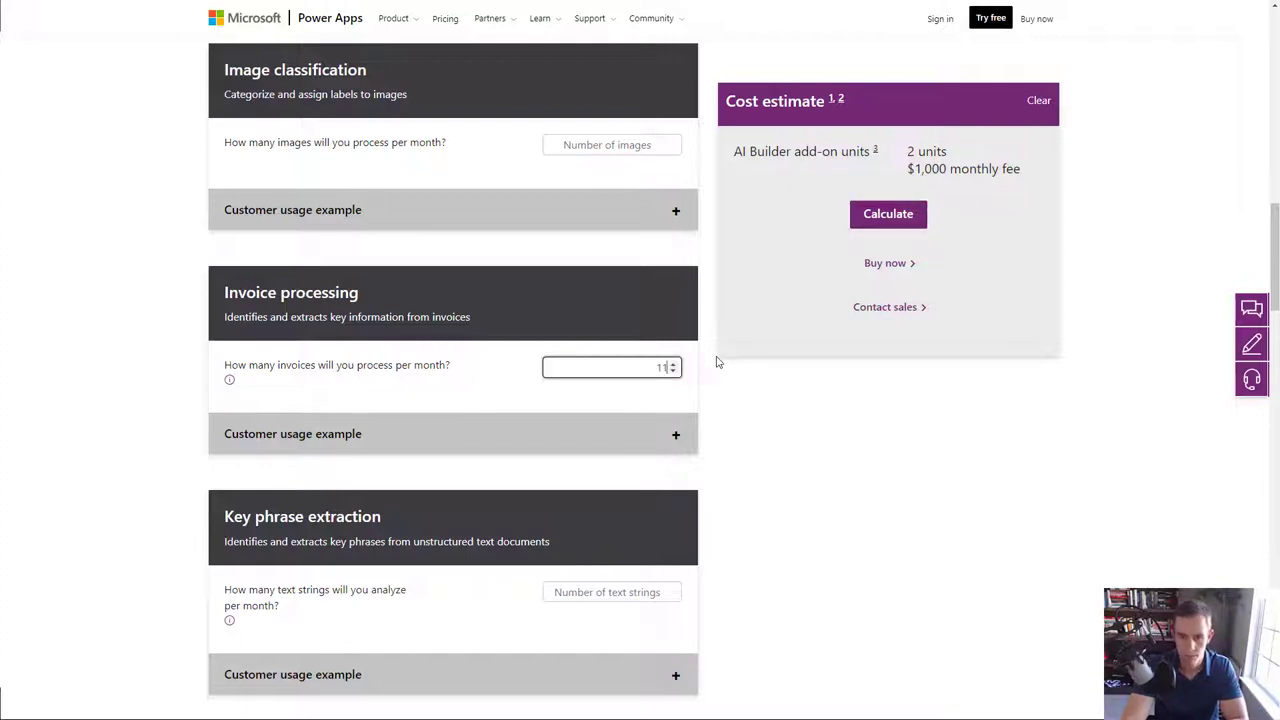
{"action": "type", "text": "00"}
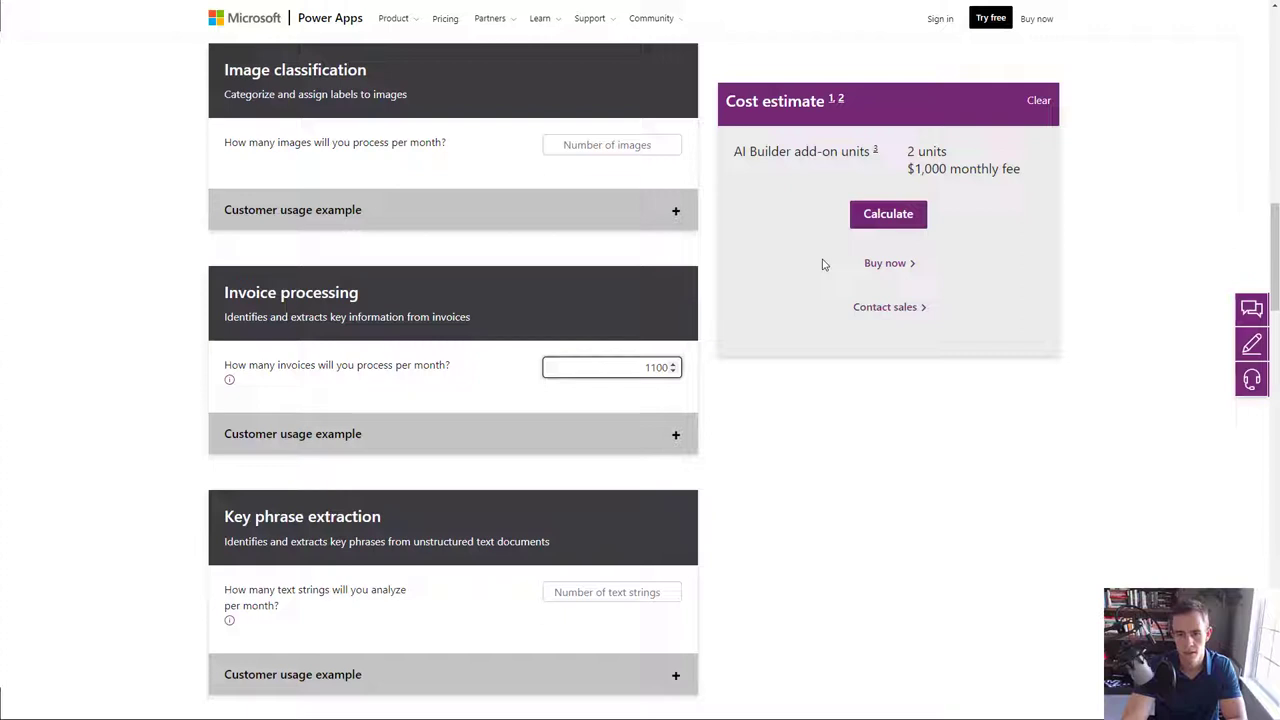
{"action": "left_click", "coordinate": [883, 230]}
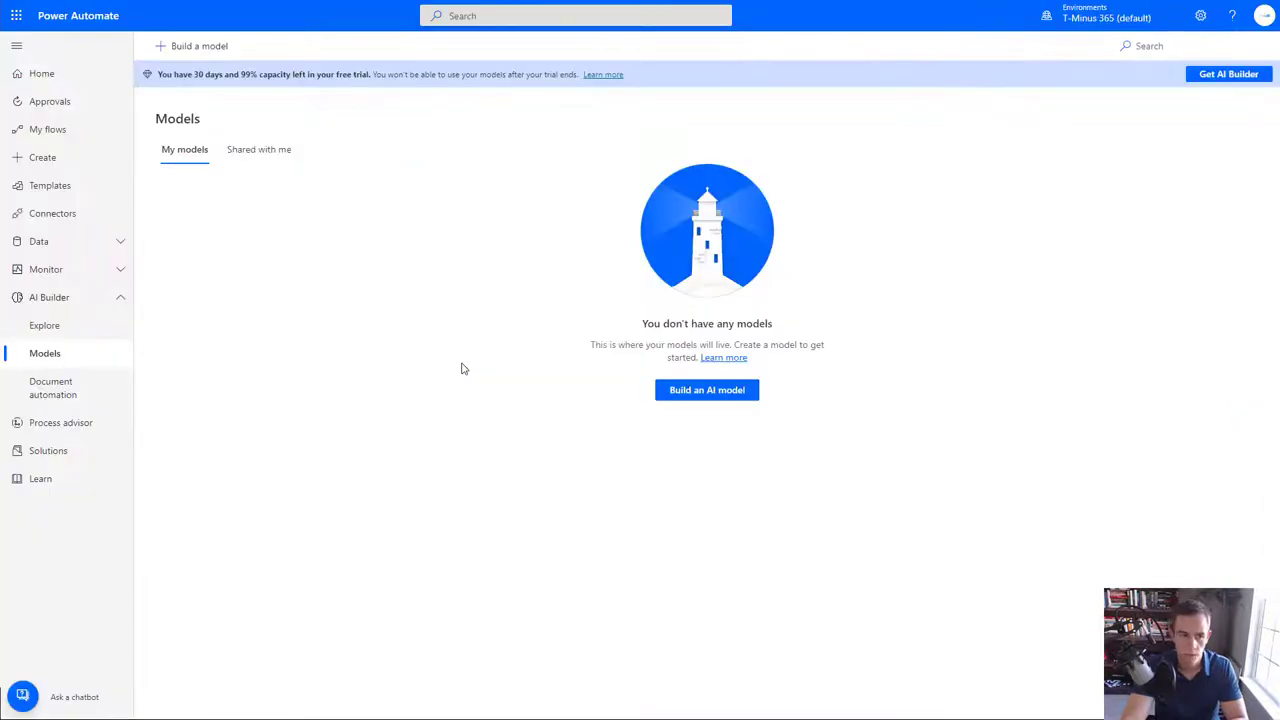
Create an instant cloud flow named "AI Builder Test" that is manually triggered
{"action": "left_click", "coordinate": [87, 137]}
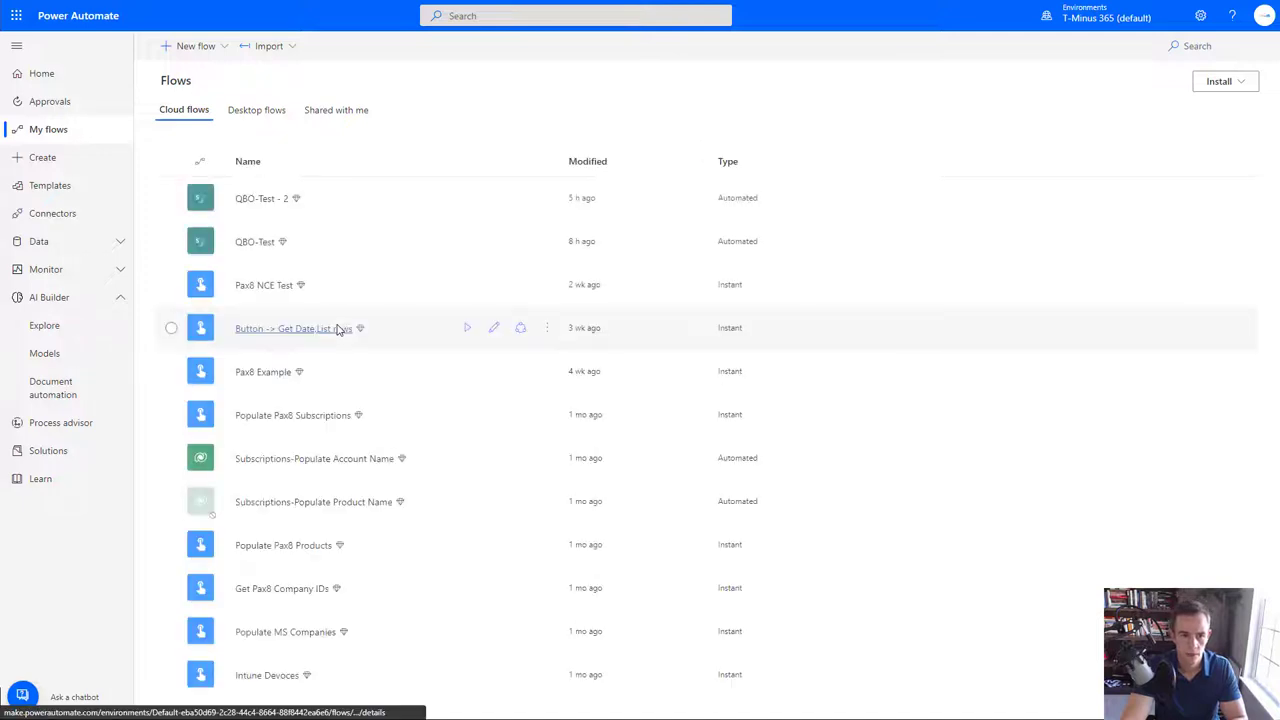
{"action": "left_click", "coordinate": [192, 52]}
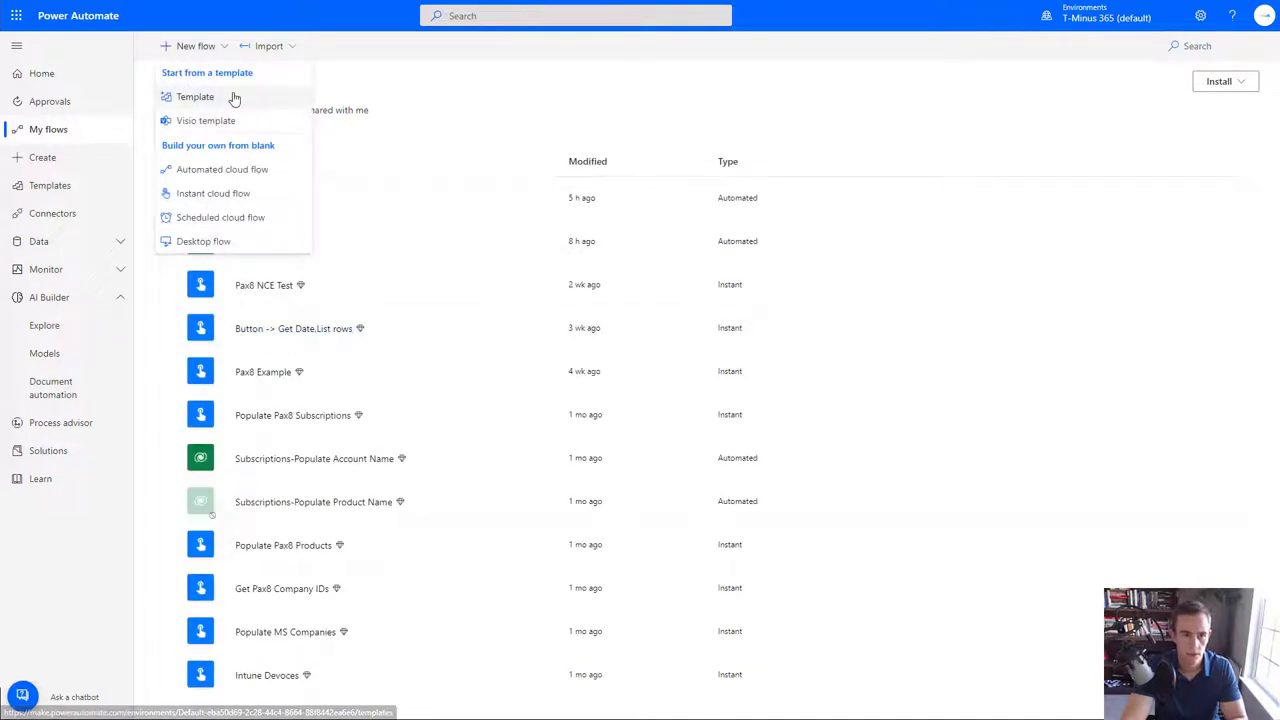
{"action": "left_click", "coordinate": [251, 192]}
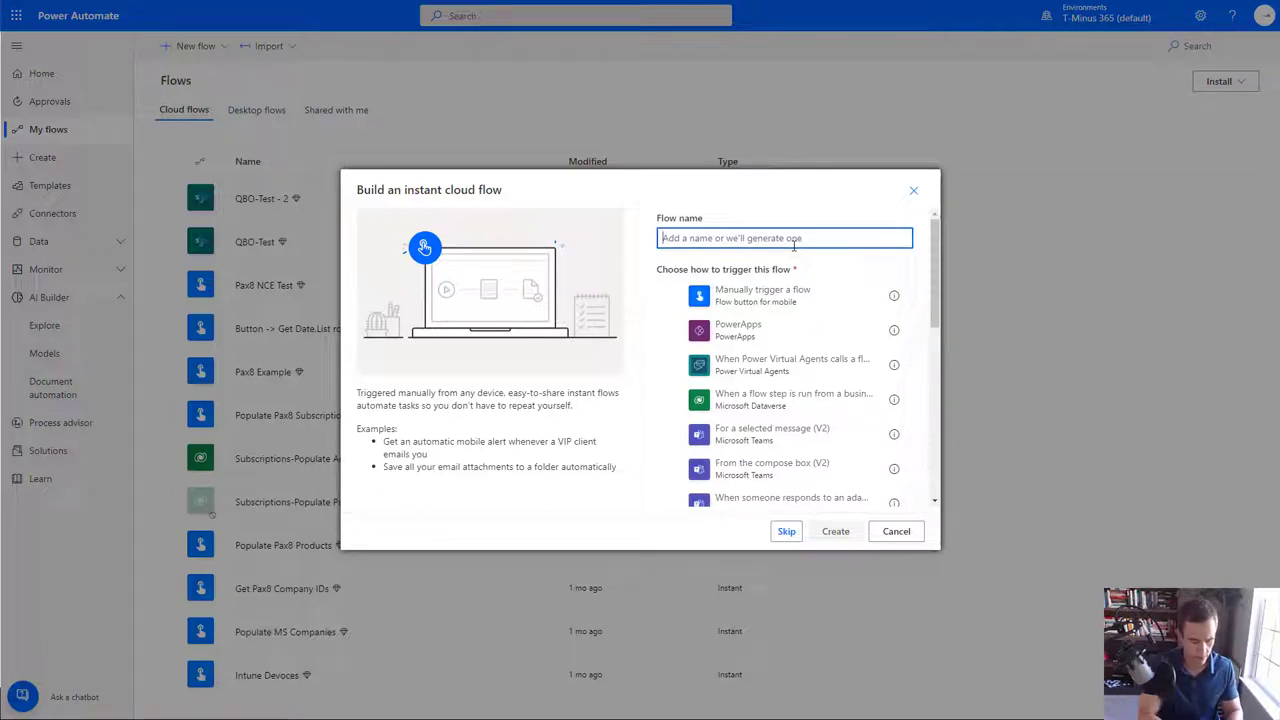
{"action": "type", "text": "AI "}
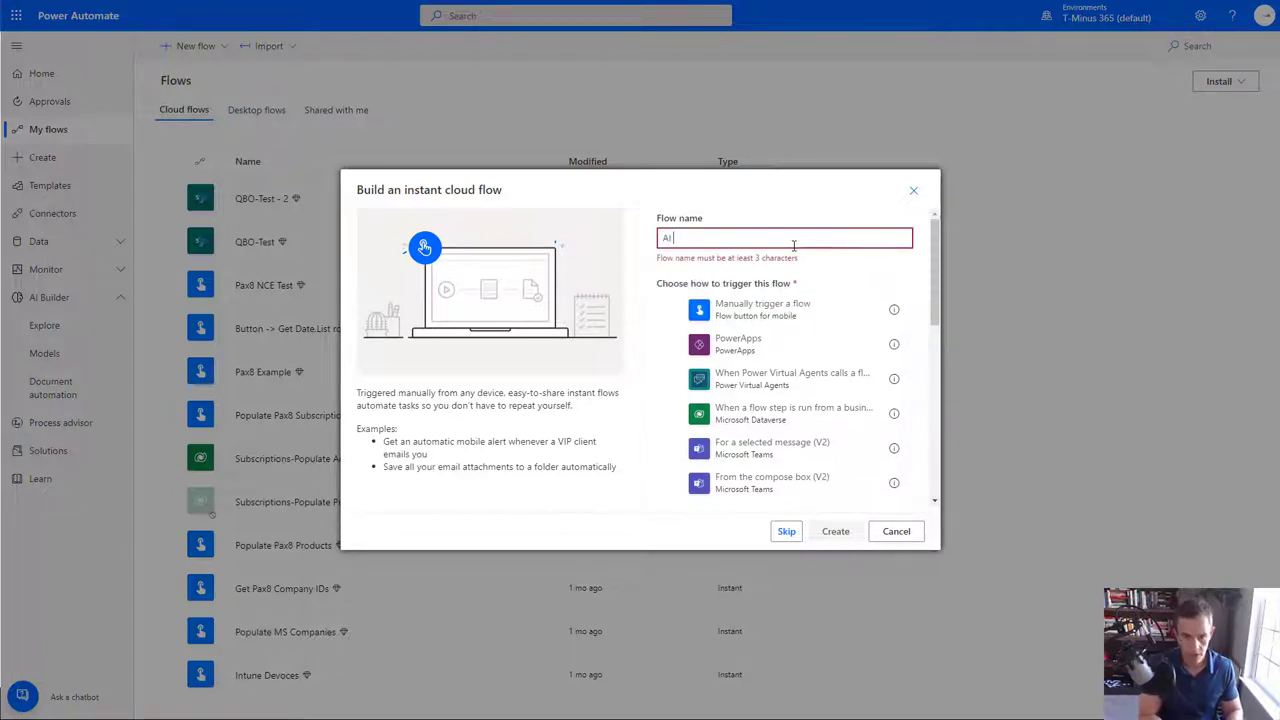
{"action": "type", "text": "Builder Test"}
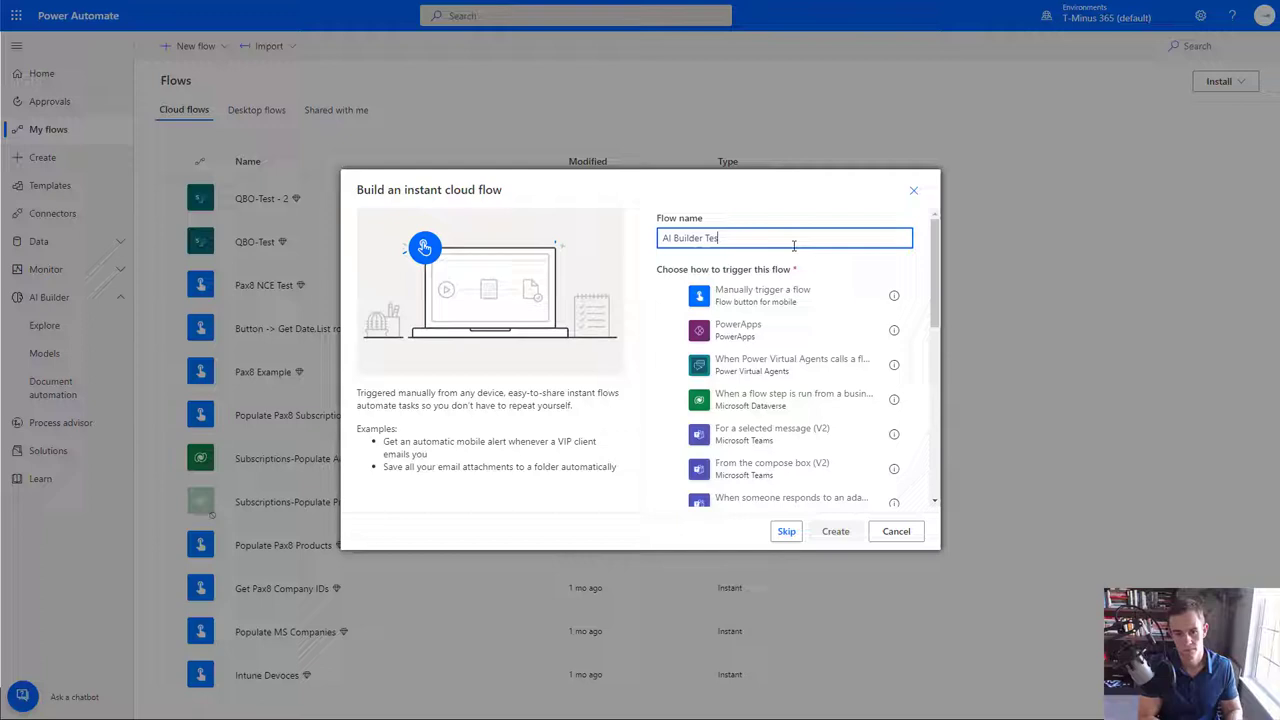
{"action": "left_click", "coordinate": [762, 295]}
{"action": "left_click", "coordinate": [835, 531]}
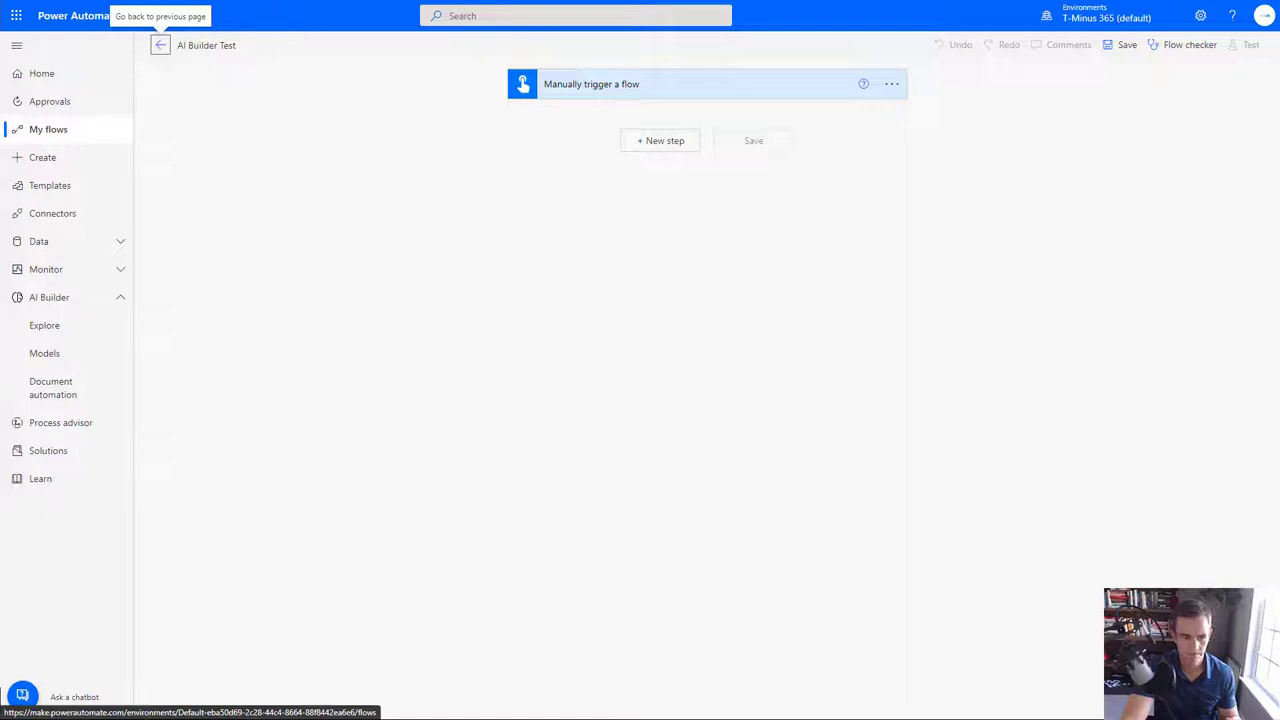
Replace the manual trigger with the SharePoint trigger "When a file is created in a folder"
{"action": "left_click", "coordinate": [891, 84]}
{"action": "left_click", "coordinate": [935, 252]}
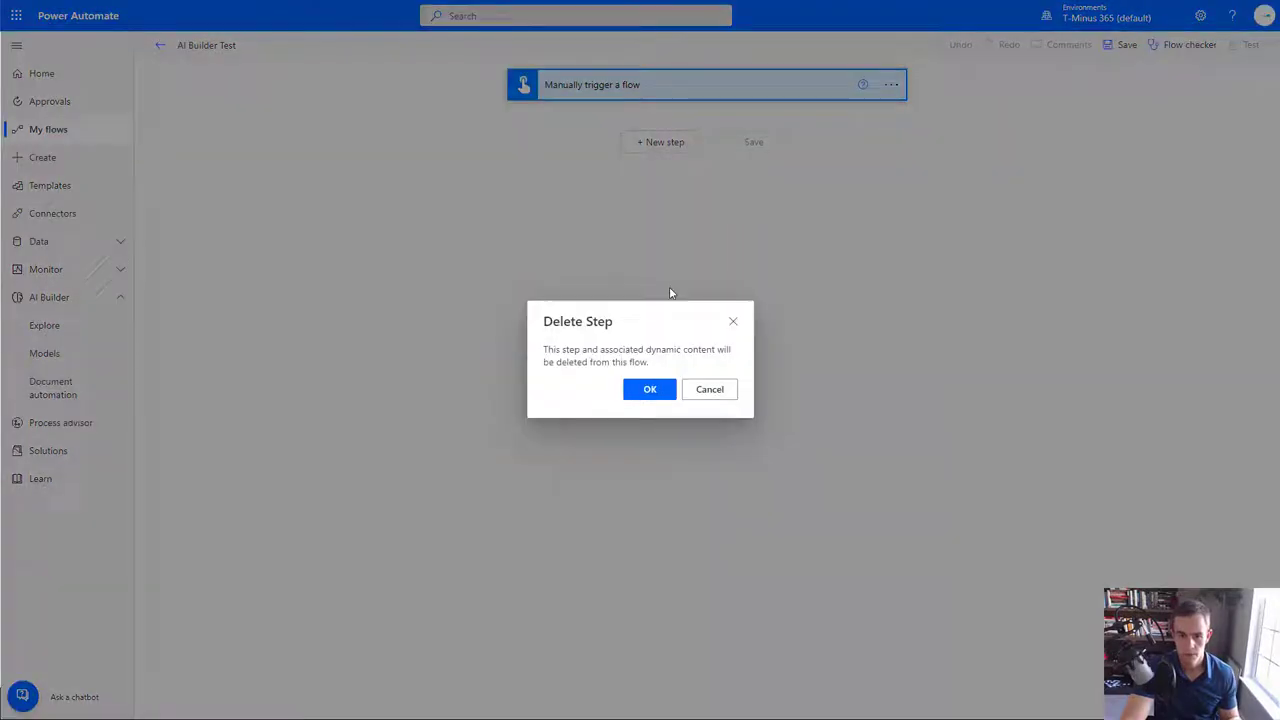
{"action": "left_click", "coordinate": [647, 392]}
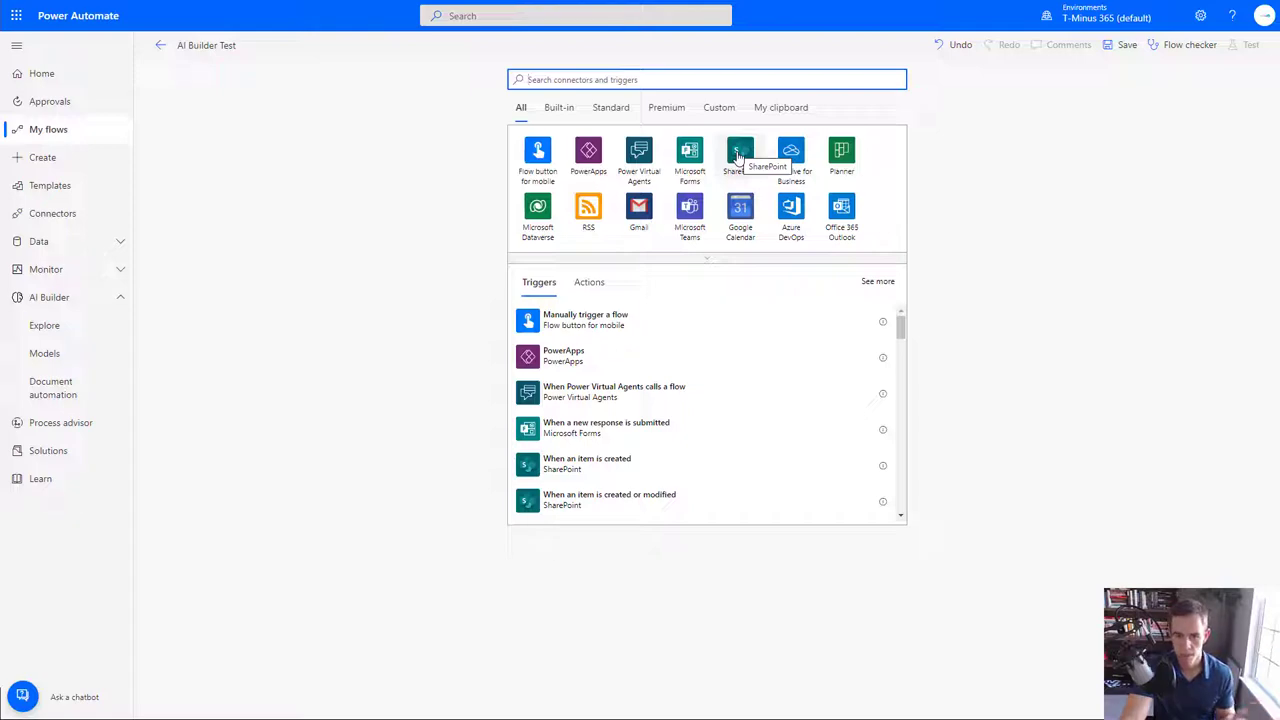
{"action": "left_click", "coordinate": [738, 156]}
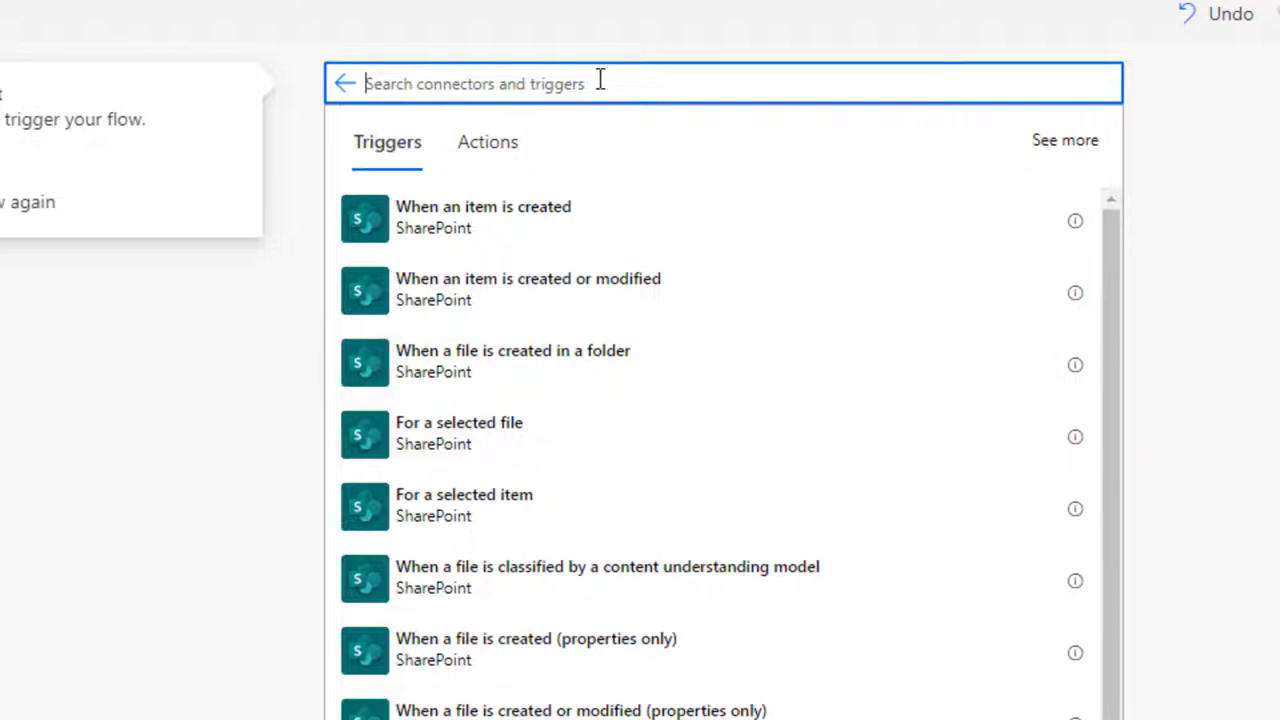
{"action": "left_click", "coordinate": [572, 380]}
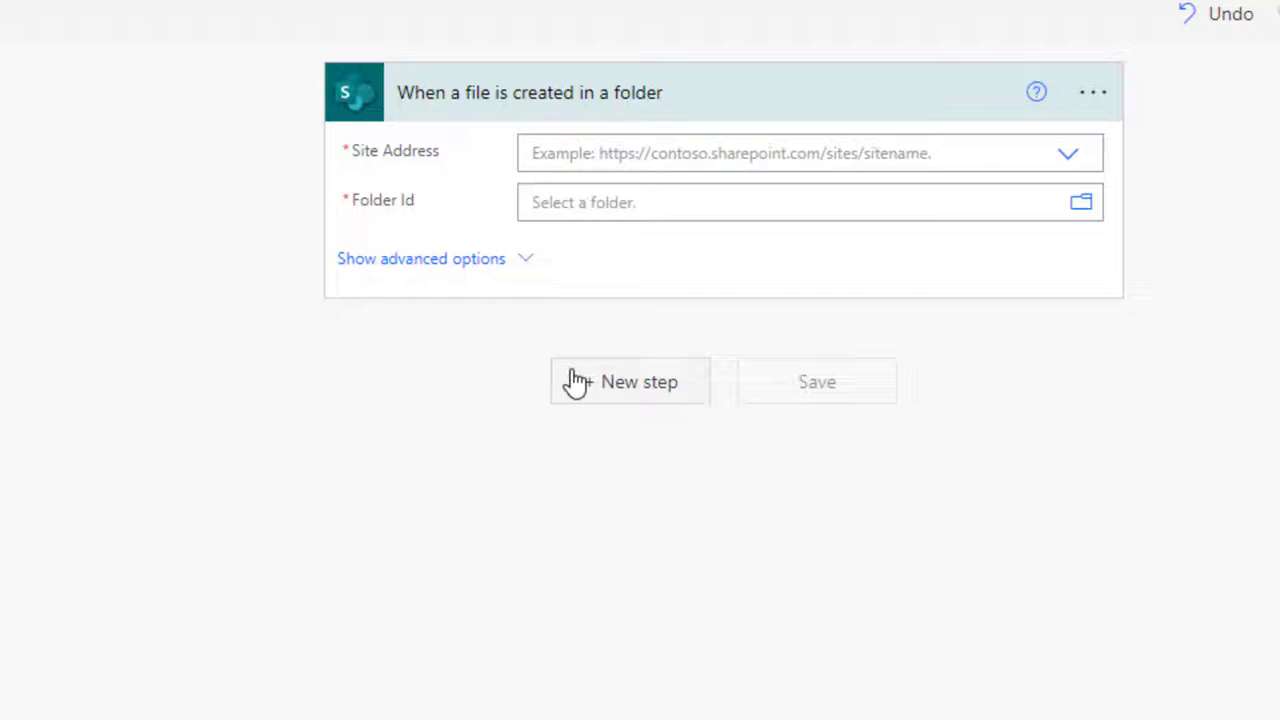
Set the trigger's site address to the M365 site and its folder to /Shared Documents/InvoiceTest
{"action": "left_click", "coordinate": [1076, 160]}
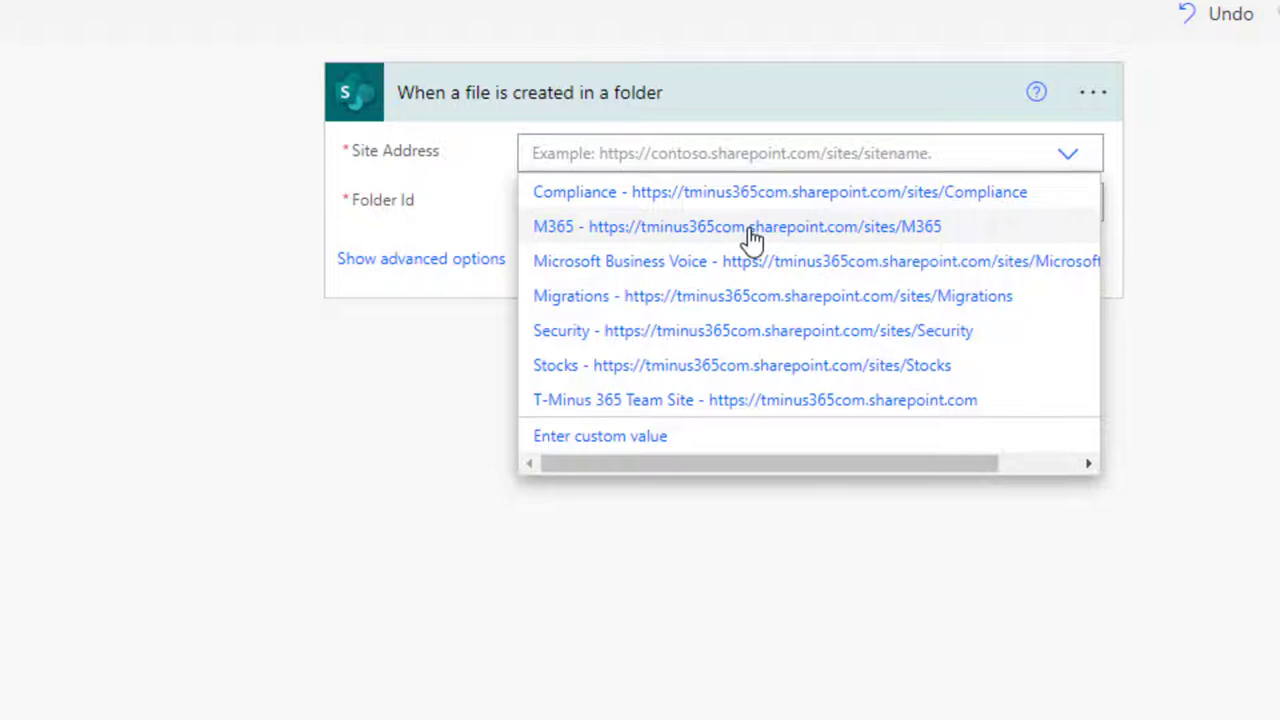
{"action": "left_click", "coordinate": [752, 232]}
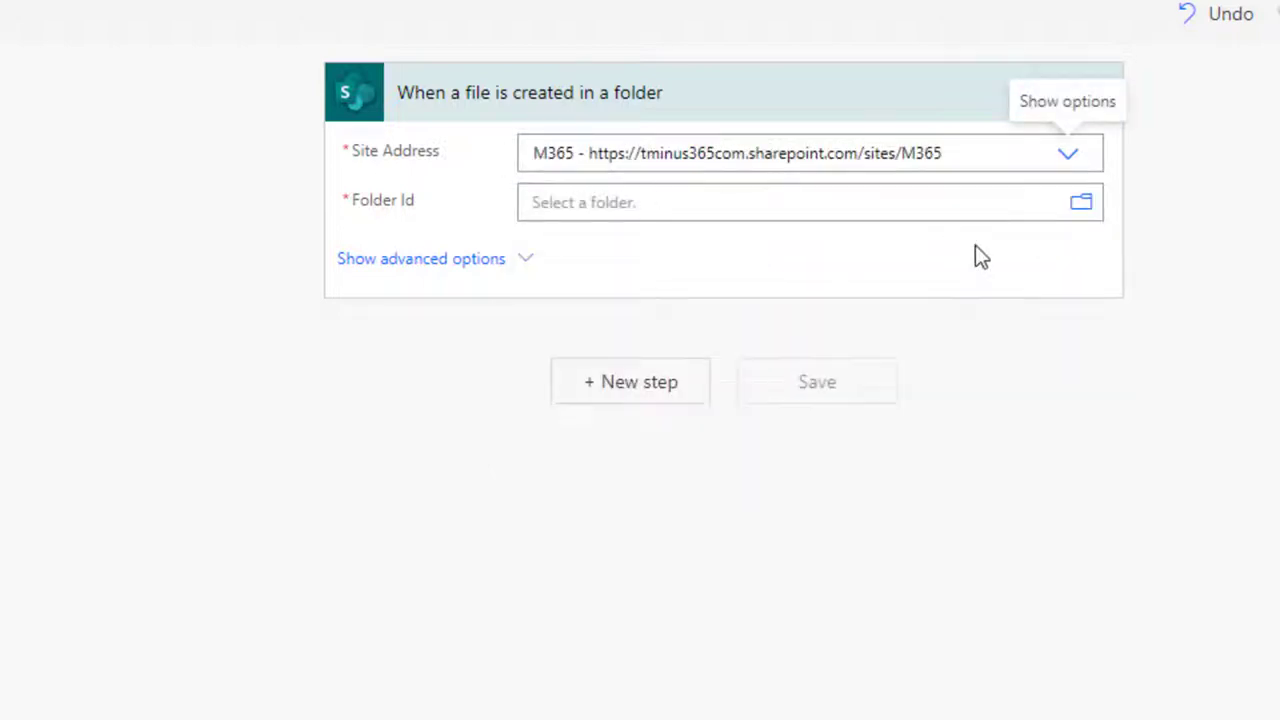
{"action": "left_click", "coordinate": [1081, 212]}
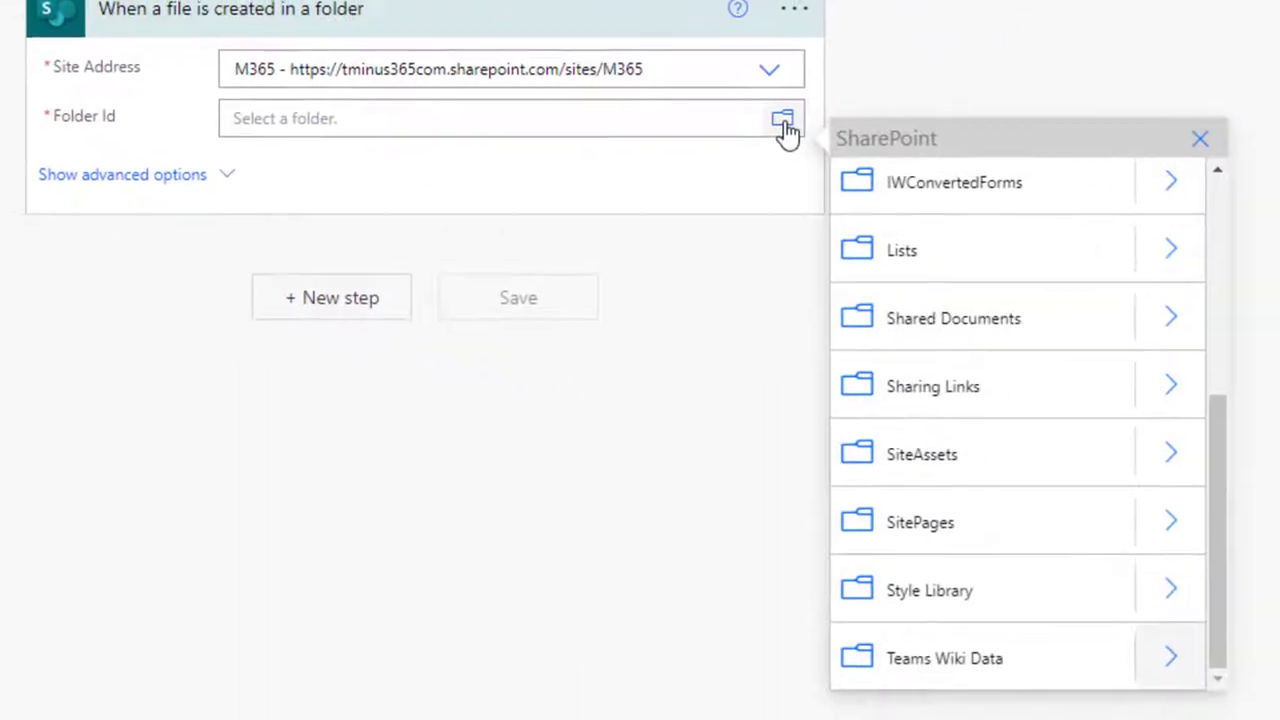
{"action": "scroll", "coordinate": [1019, 575], "scroll_direction": "up", "scroll_amount": 3}
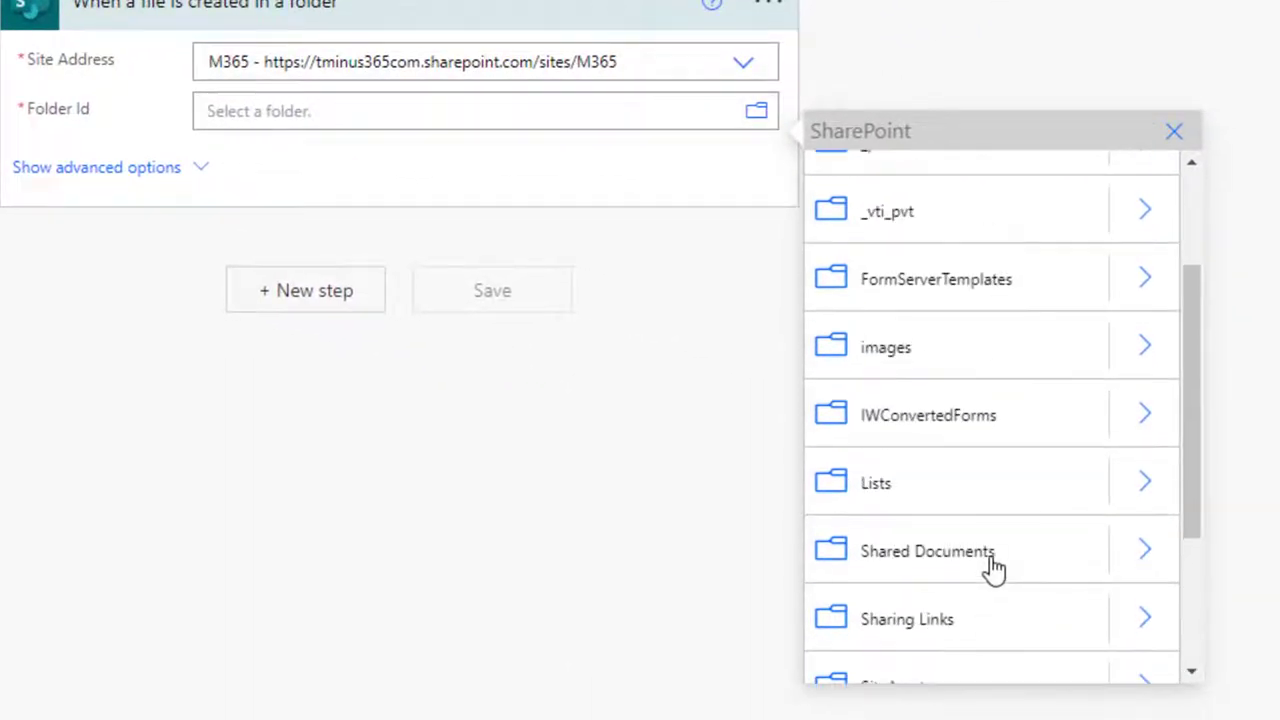
{"action": "scroll", "coordinate": [993, 568], "scroll_direction": "down", "scroll_amount": 2}
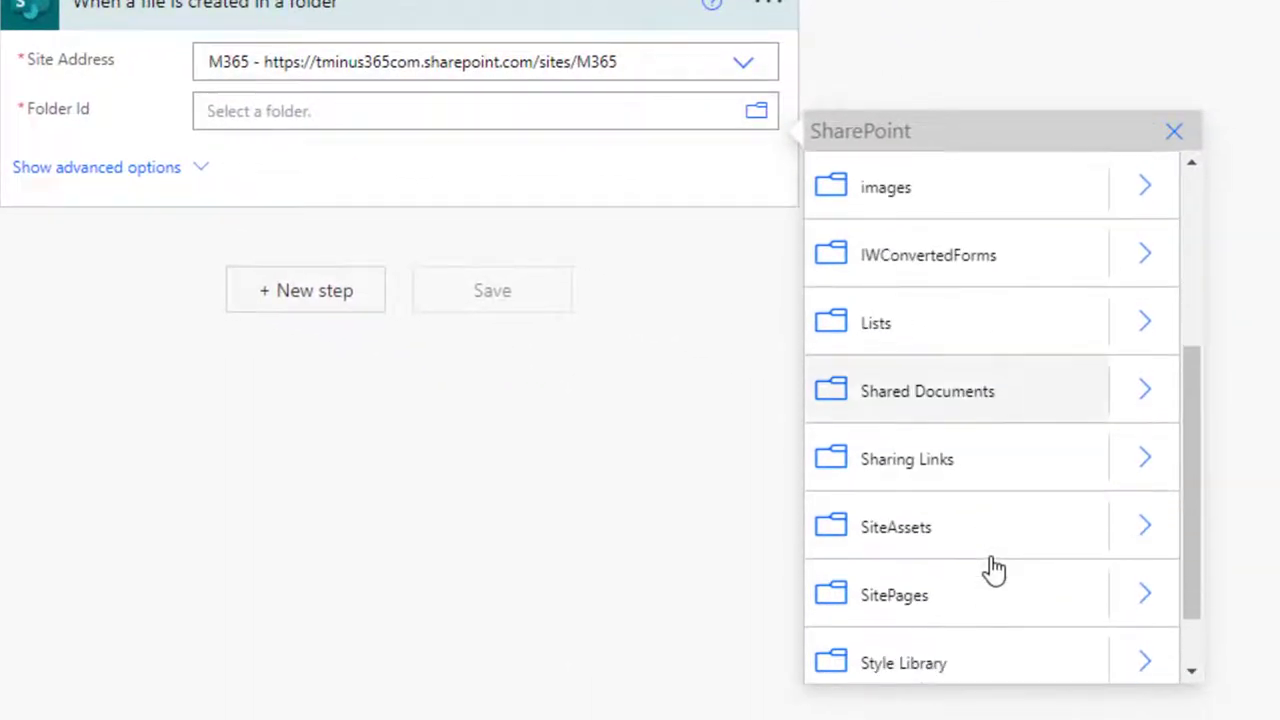
{"action": "left_click", "coordinate": [1146, 391]}
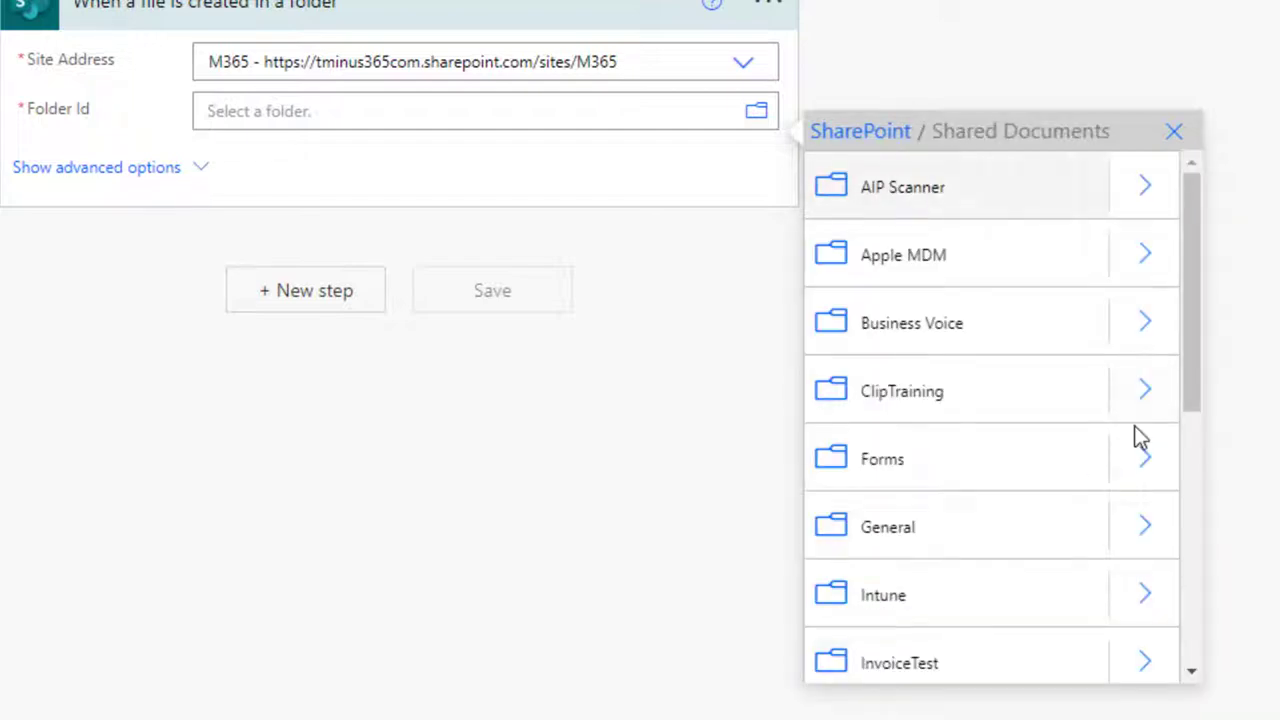
{"action": "scroll", "coordinate": [1093, 458], "scroll_direction": "down", "scroll_amount": 3}
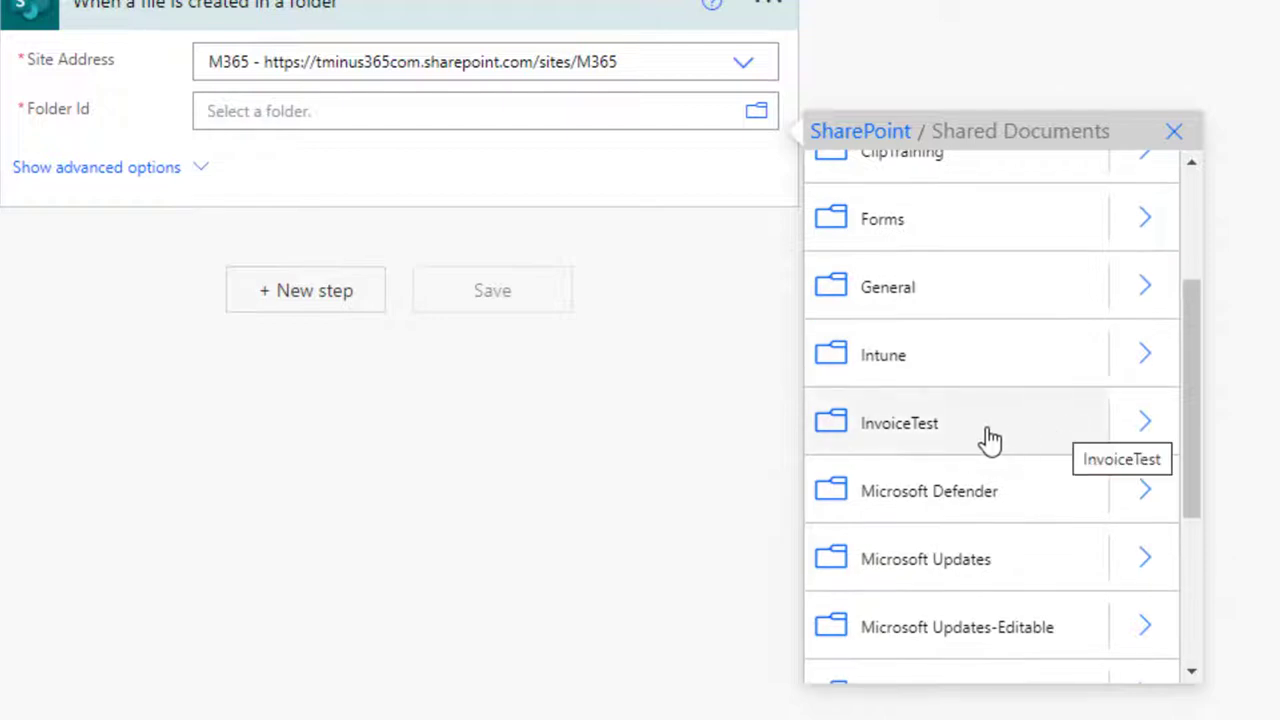
{"action": "left_click", "coordinate": [873, 428]}
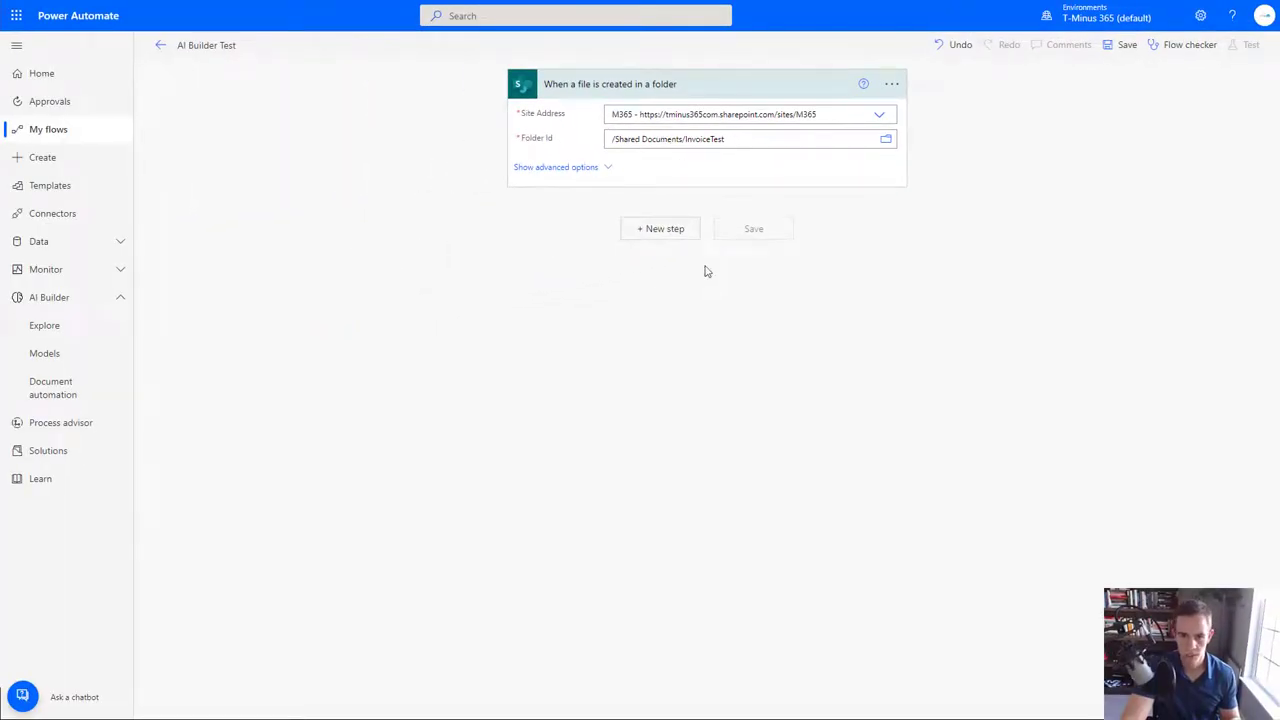
Add the AI Builder action "Extract information from invoices" after the trigger, with the trigger's File Content as the invoice file
{"action": "left_click", "coordinate": [666, 232]}
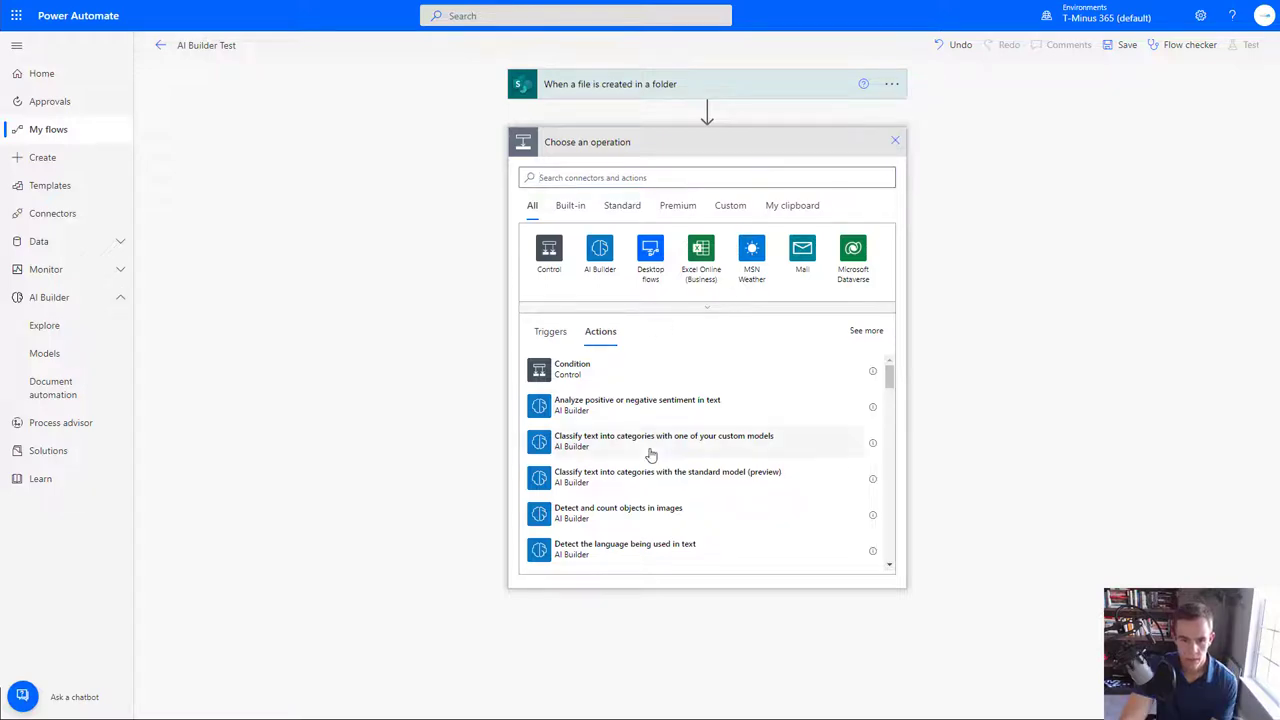
{"action": "scroll", "coordinate": [651, 455], "scroll_direction": "down", "scroll_amount": 2}
{"action": "scroll", "coordinate": [691, 471], "scroll_direction": "down", "scroll_amount": 1}
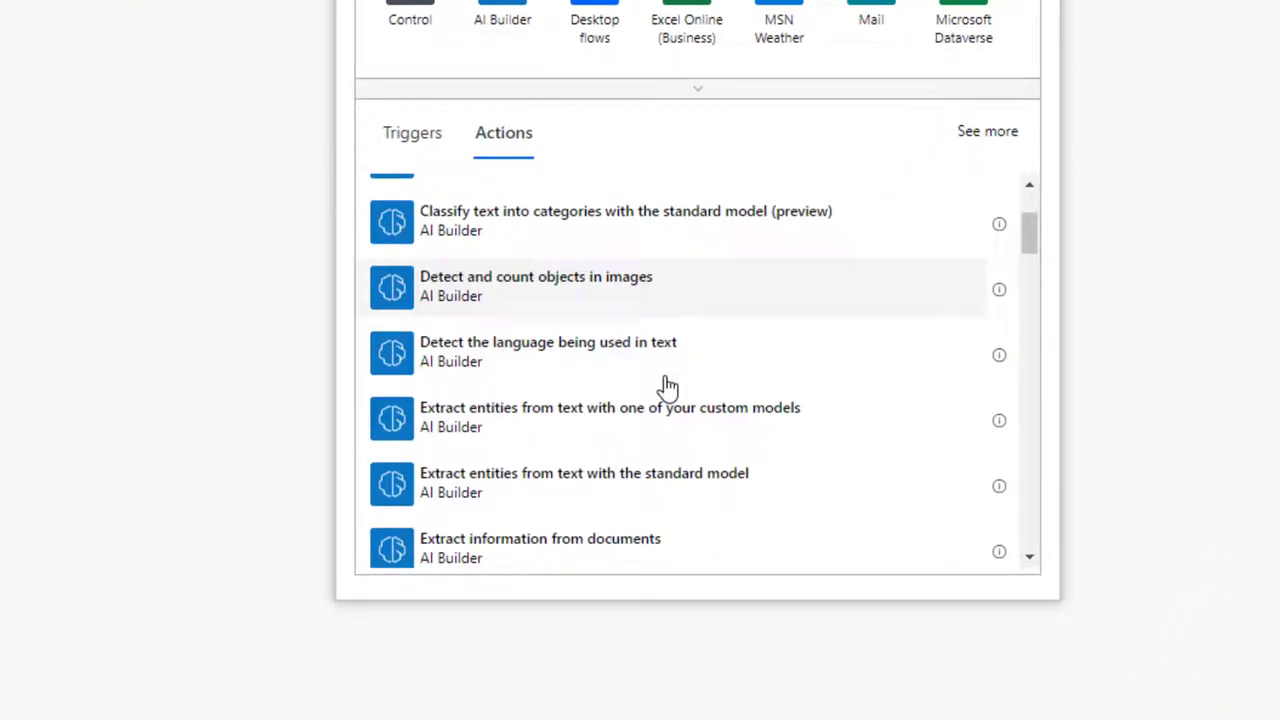
{"action": "scroll", "coordinate": [668, 385], "scroll_direction": "down", "scroll_amount": 1}
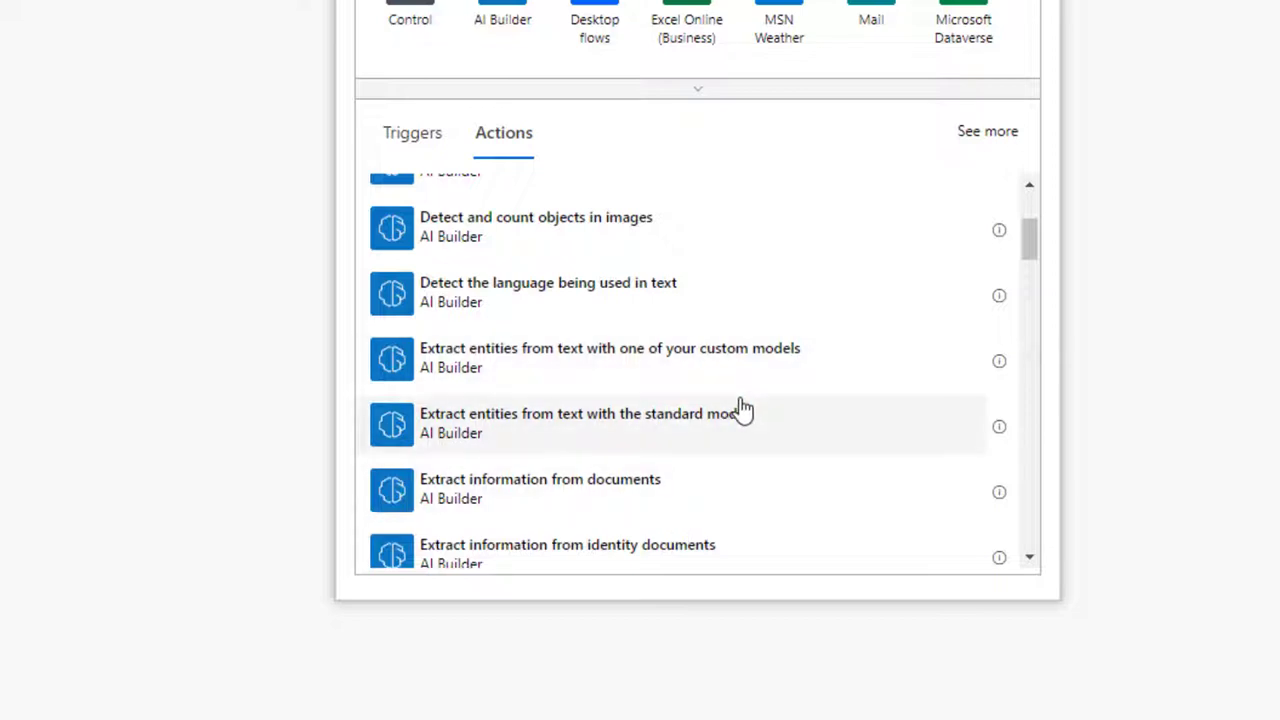
{"action": "scroll", "coordinate": [740, 410], "scroll_direction": "down", "scroll_amount": 3}
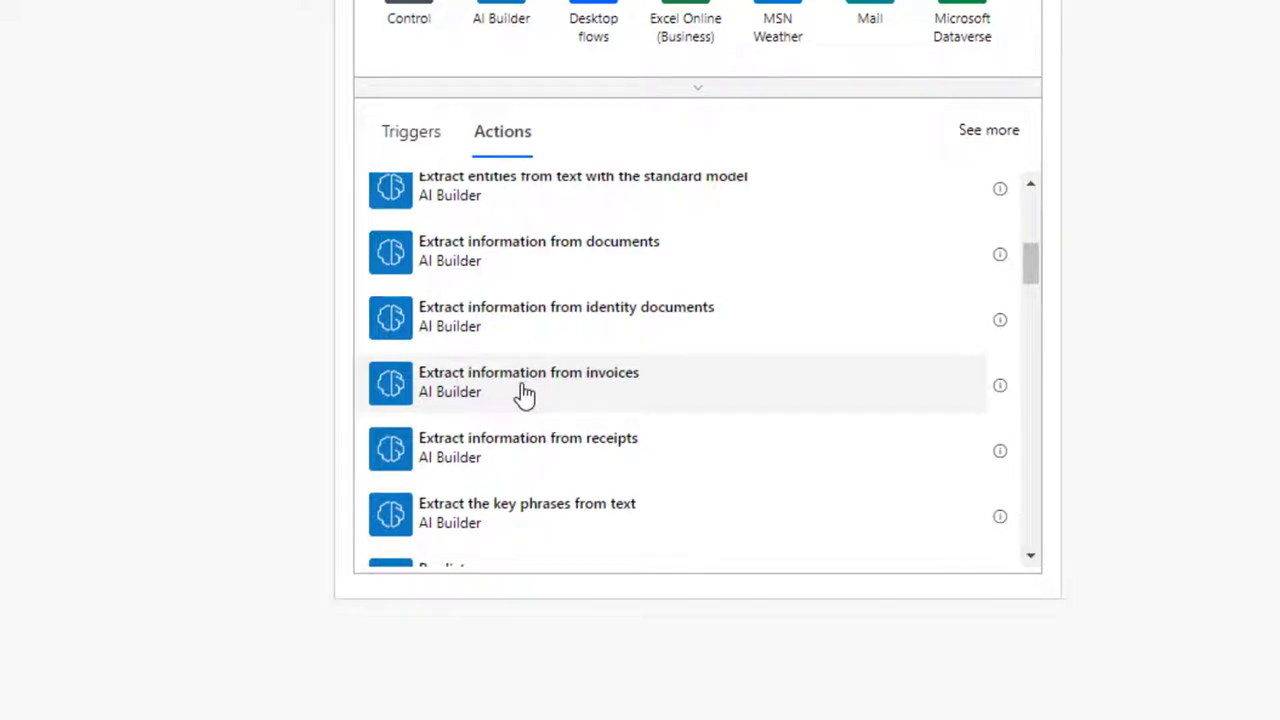
{"action": "left_click", "coordinate": [525, 393]}
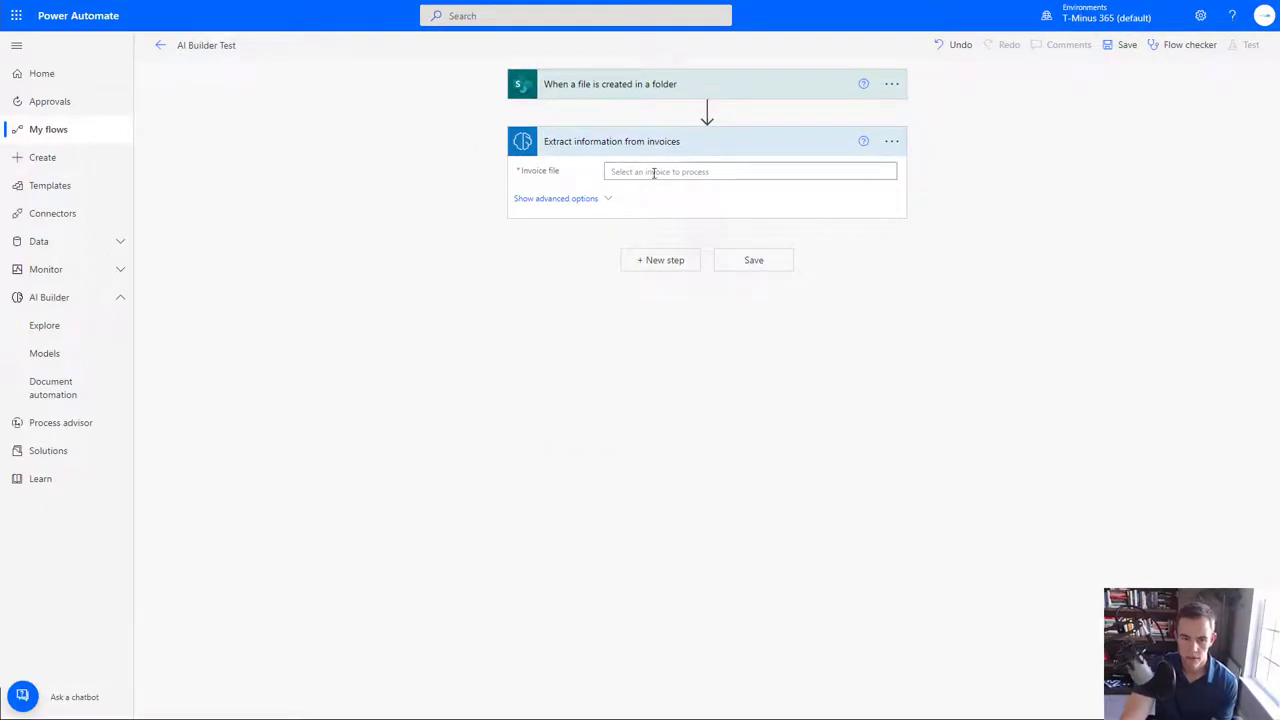
{"action": "left_click", "coordinate": [640, 172]}
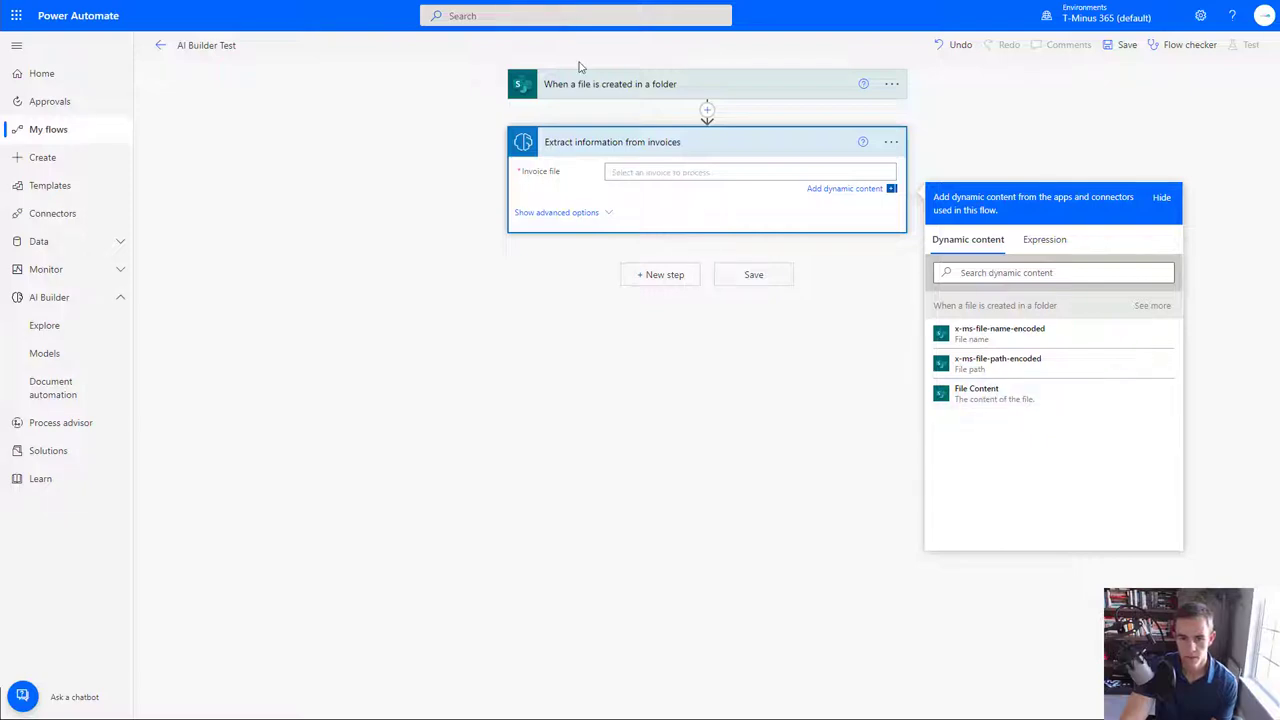
{"action": "left_click", "coordinate": [976, 392]}
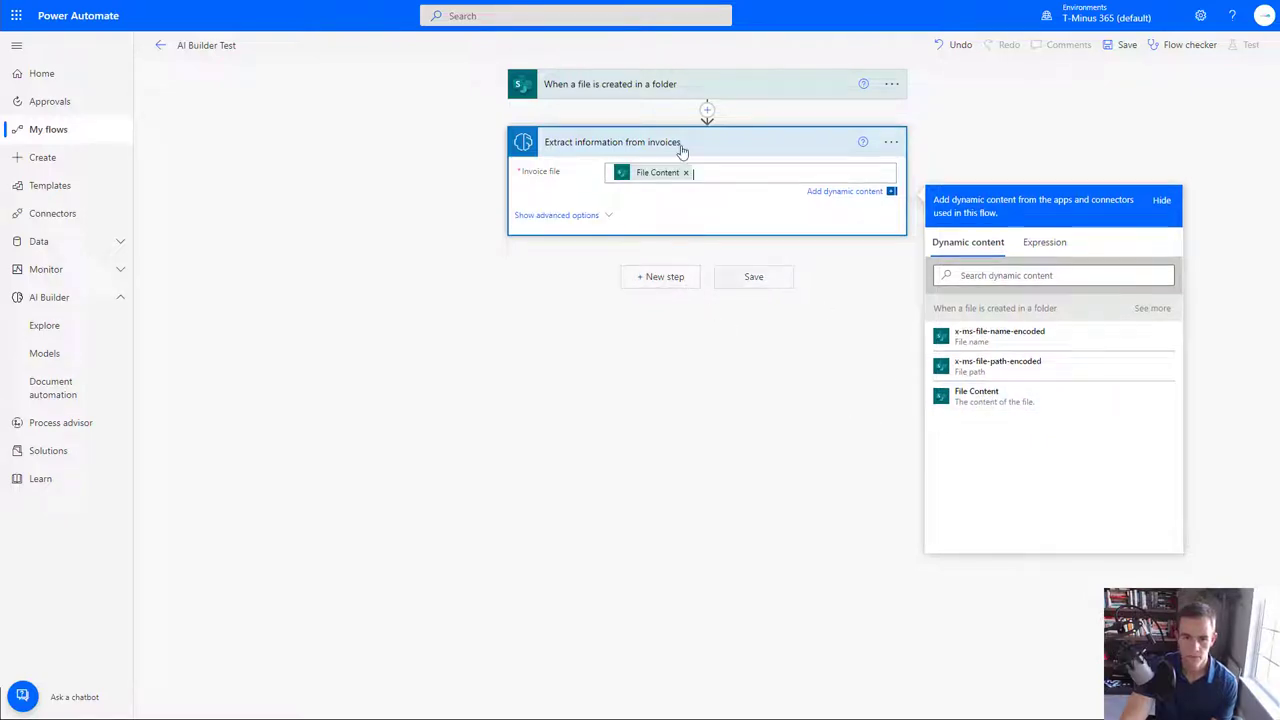
Add the Excel Online (Business) action "Add a row into a table" after the invoice extraction
{"action": "left_click", "coordinate": [668, 276]}
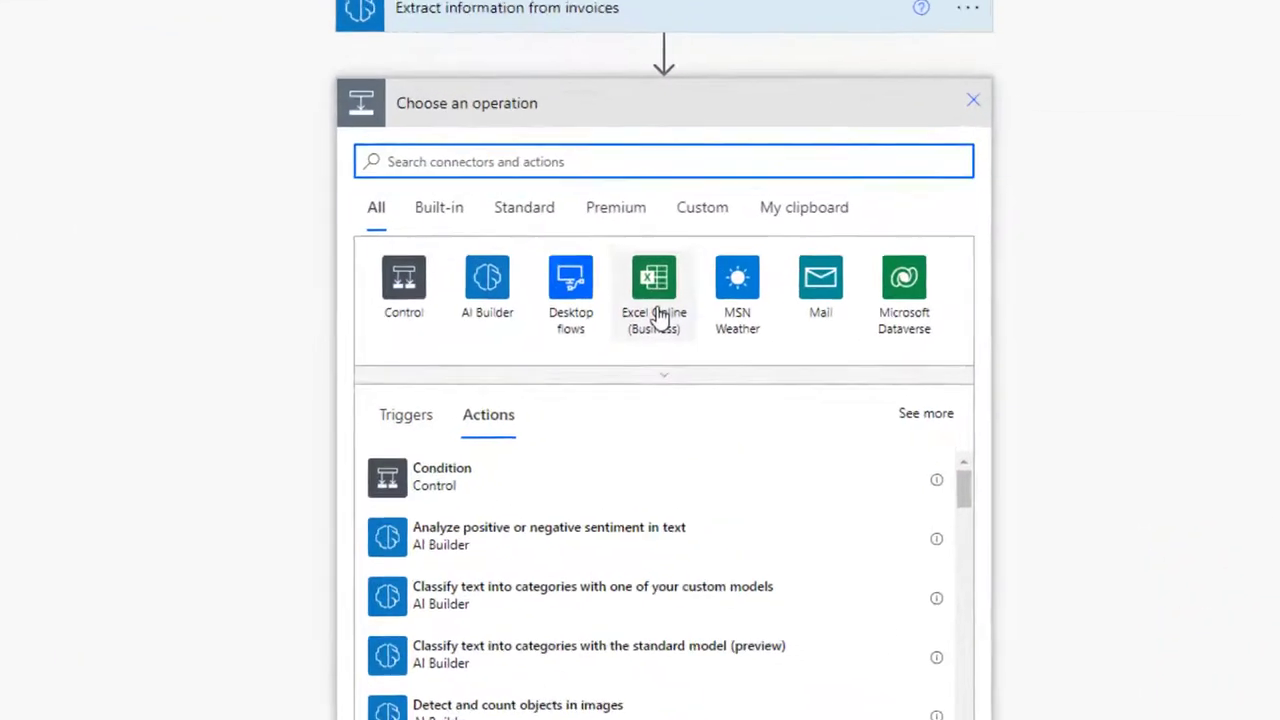
{"action": "left_click", "coordinate": [657, 316]}
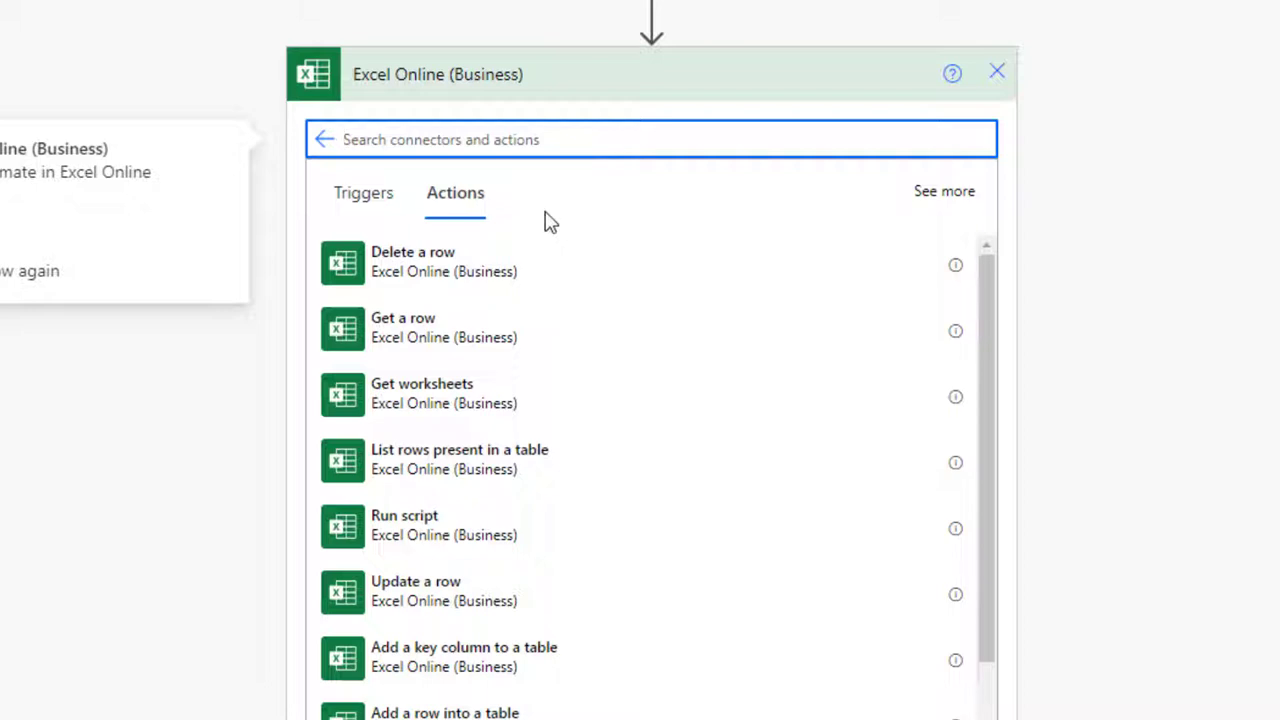
{"action": "scroll", "coordinate": [706, 471], "scroll_direction": "down", "scroll_amount": 3}
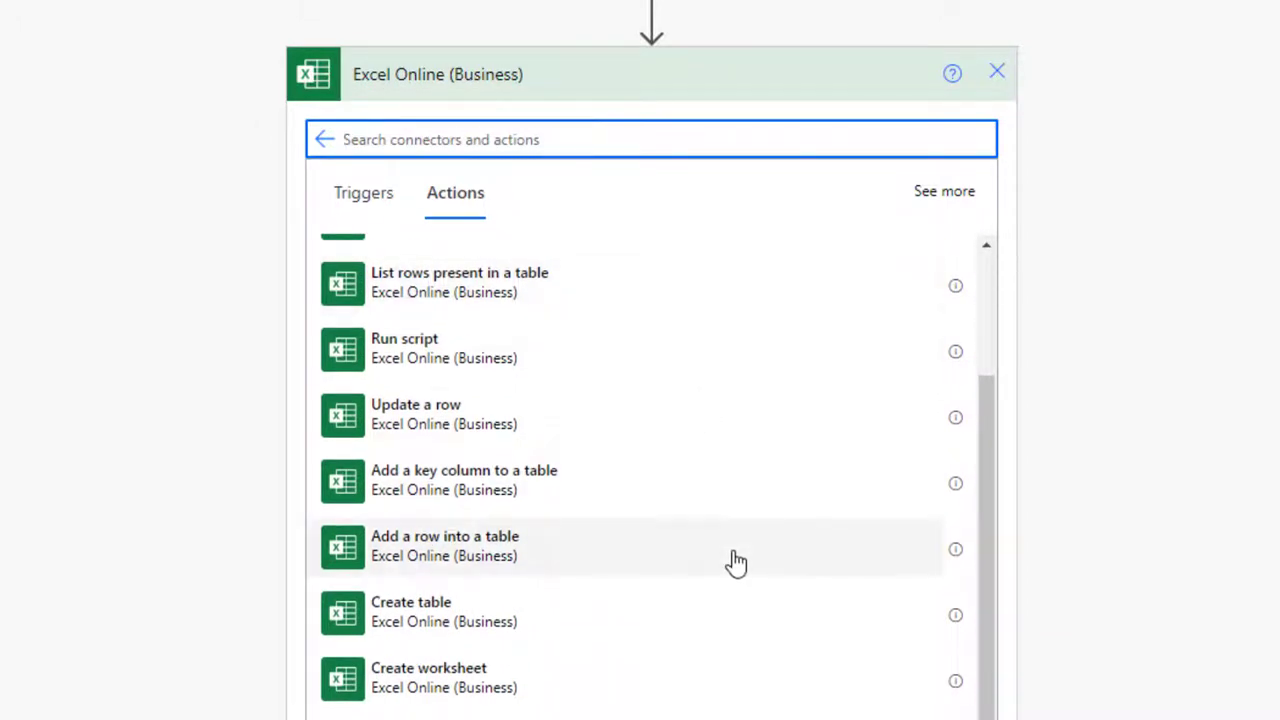
{"action": "left_click", "coordinate": [444, 577]}
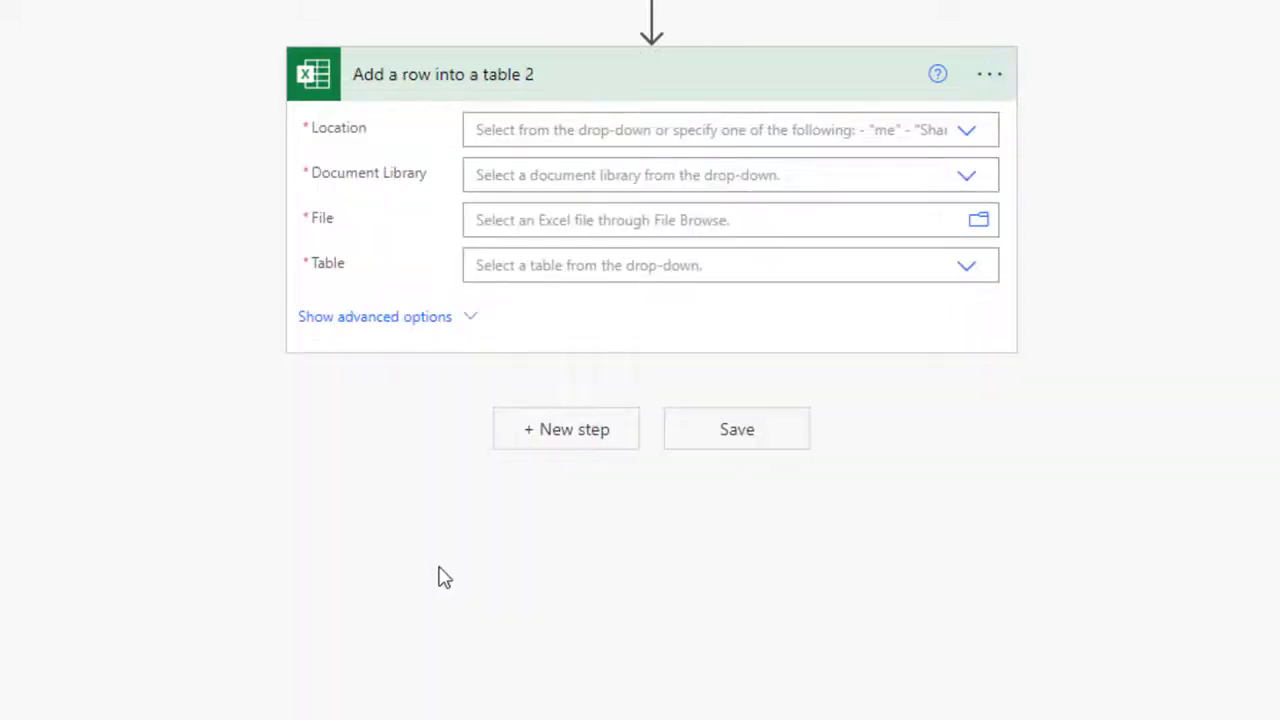
Set the Excel row action's location to SharePoint Site - M365 and its document library to Documents
{"action": "left_click", "coordinate": [969, 135]}
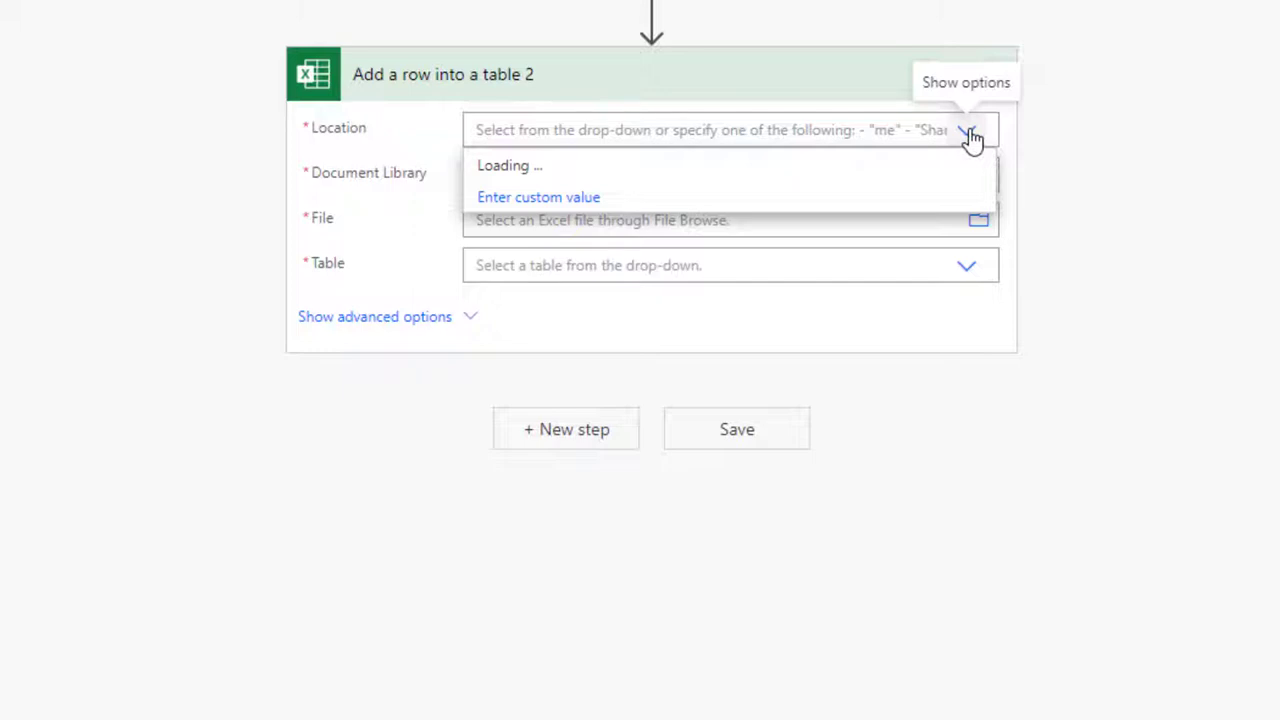
{"action": "scroll", "coordinate": [837, 246], "scroll_direction": "down", "scroll_amount": 6}
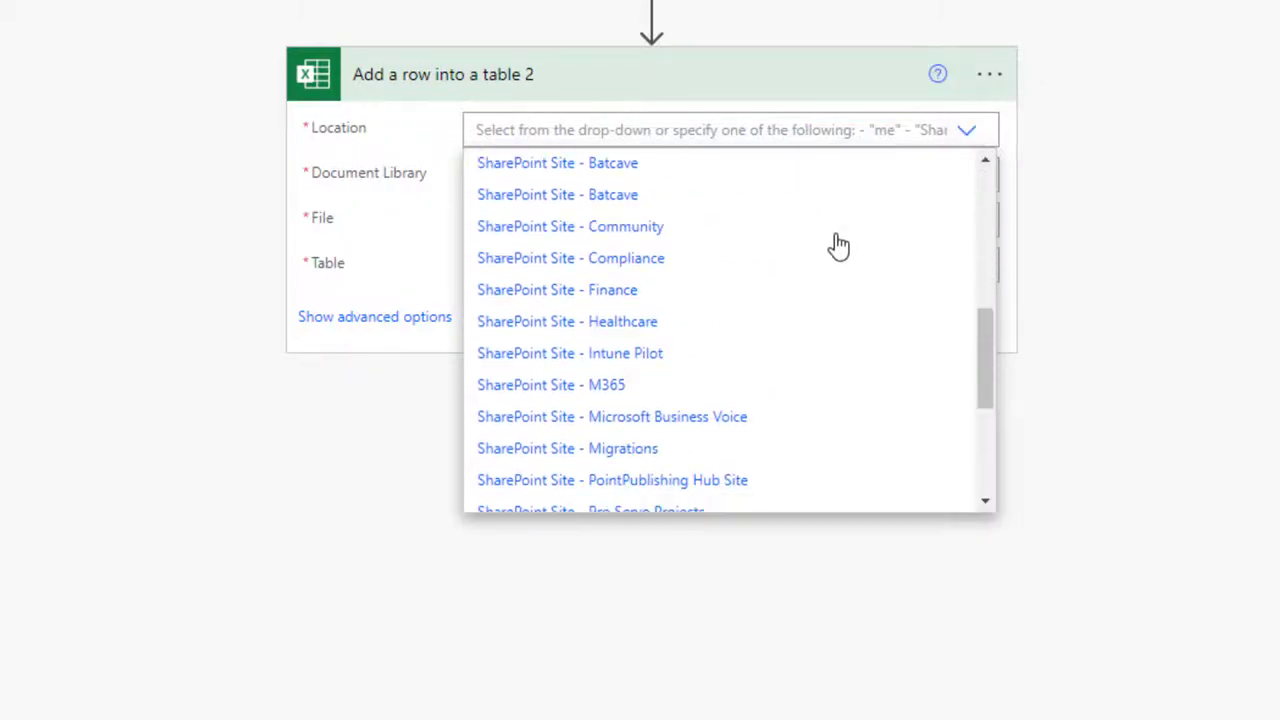
{"action": "scroll", "coordinate": [837, 246], "scroll_direction": "down", "scroll_amount": 2}
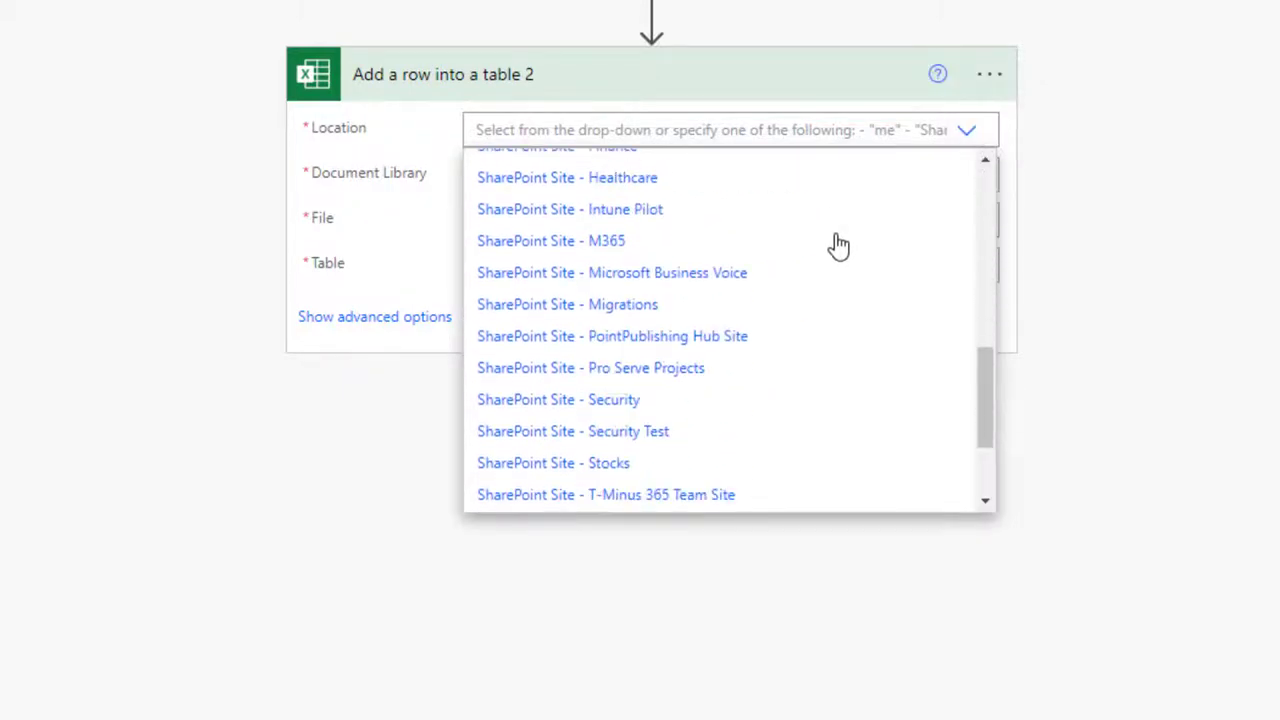
{"action": "left_click", "coordinate": [570, 247]}
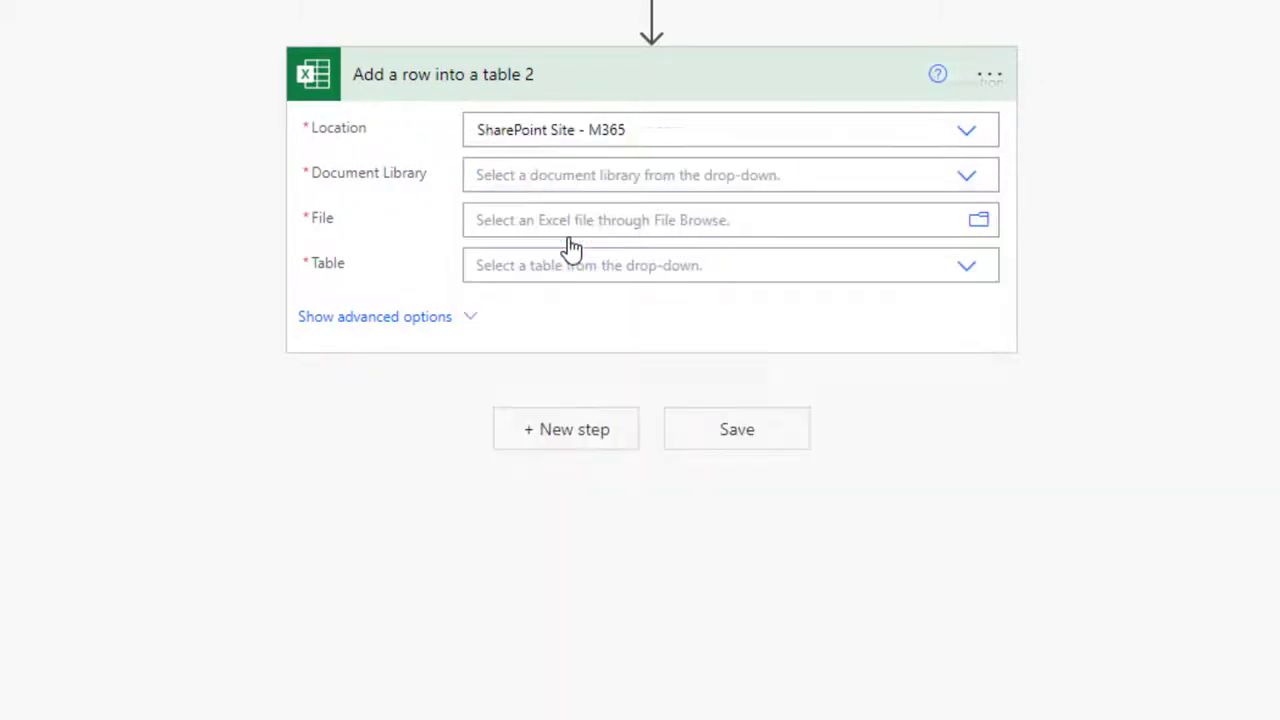
{"action": "left_click", "coordinate": [976, 190]}
{"action": "left_click", "coordinate": [632, 214]}
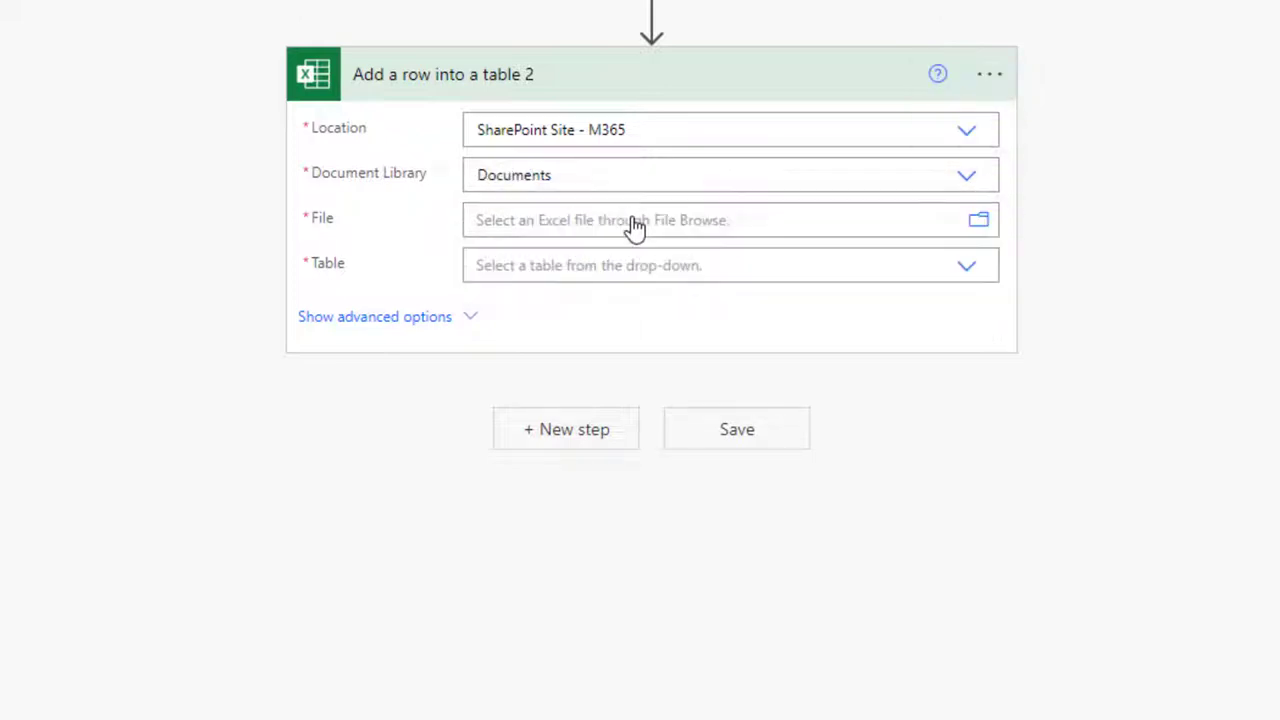
Set the Excel row action's file to /InvoiceTest/AI_Invoice.xlsx and its table to Table1
{"action": "left_click", "coordinate": [980, 222]}
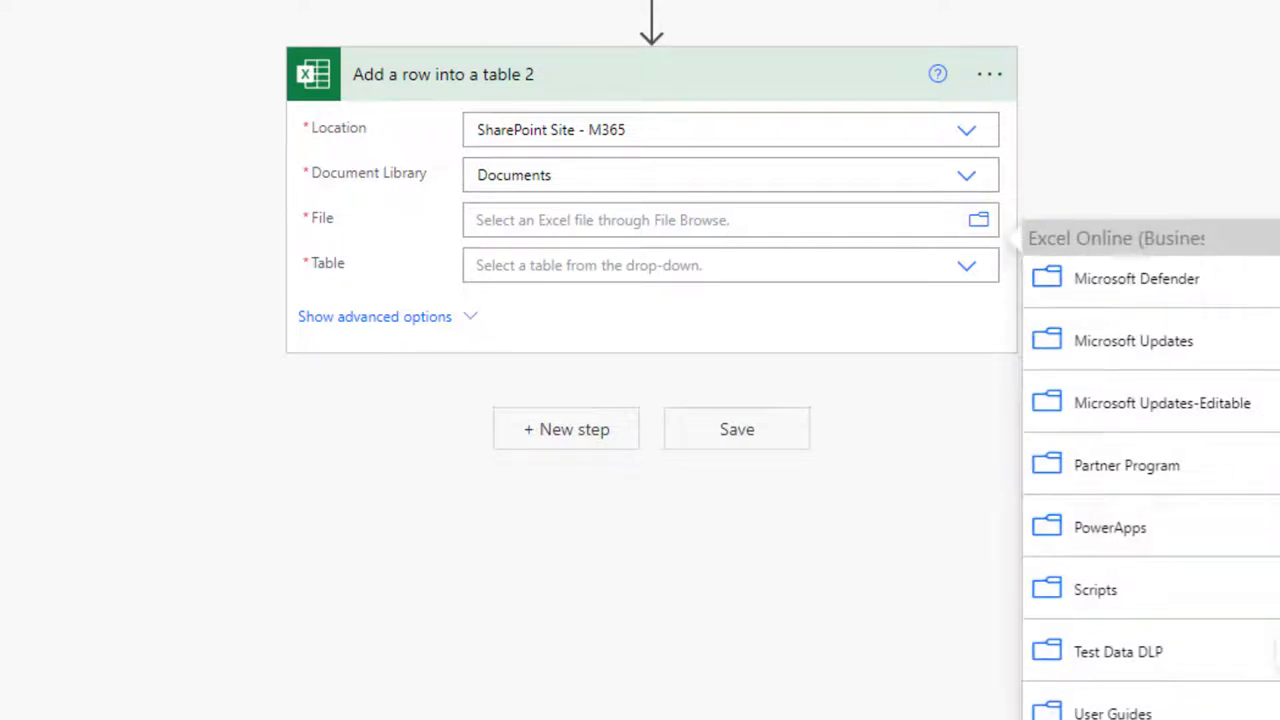
{"action": "scroll", "coordinate": [1262, 551], "scroll_direction": "up", "scroll_amount": 5}
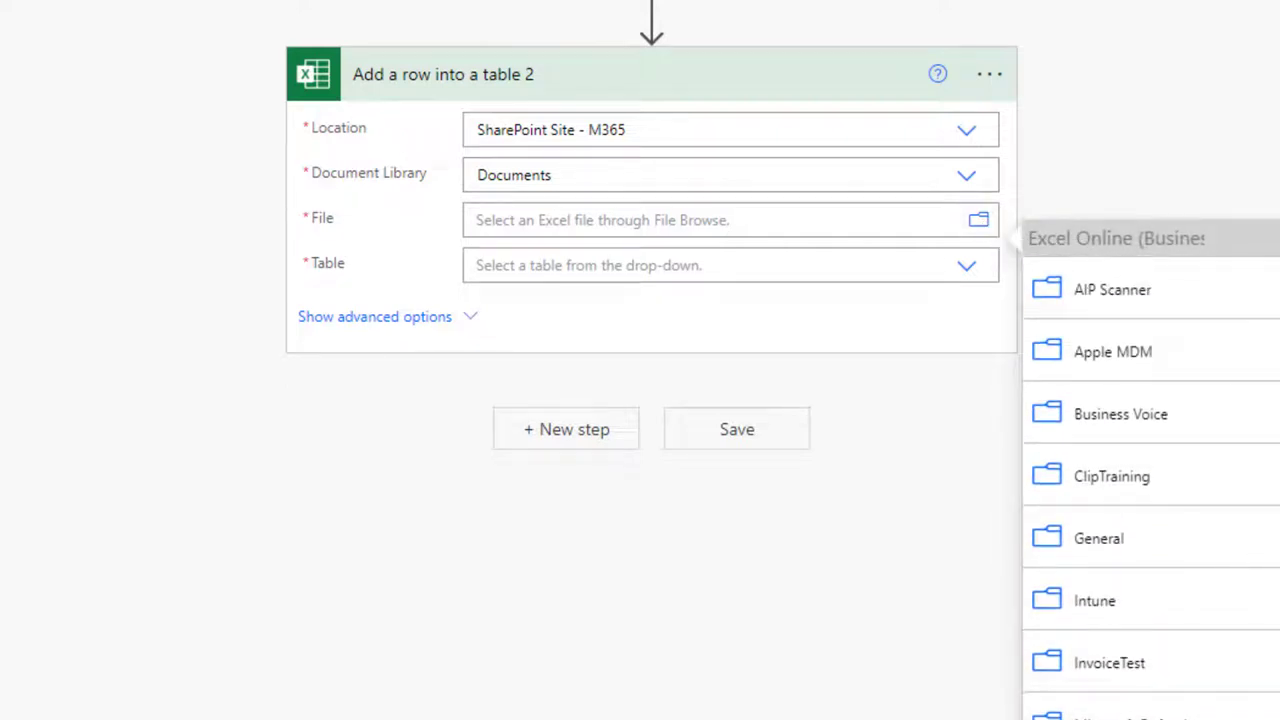
{"action": "left_click", "coordinate": [1230, 663]}
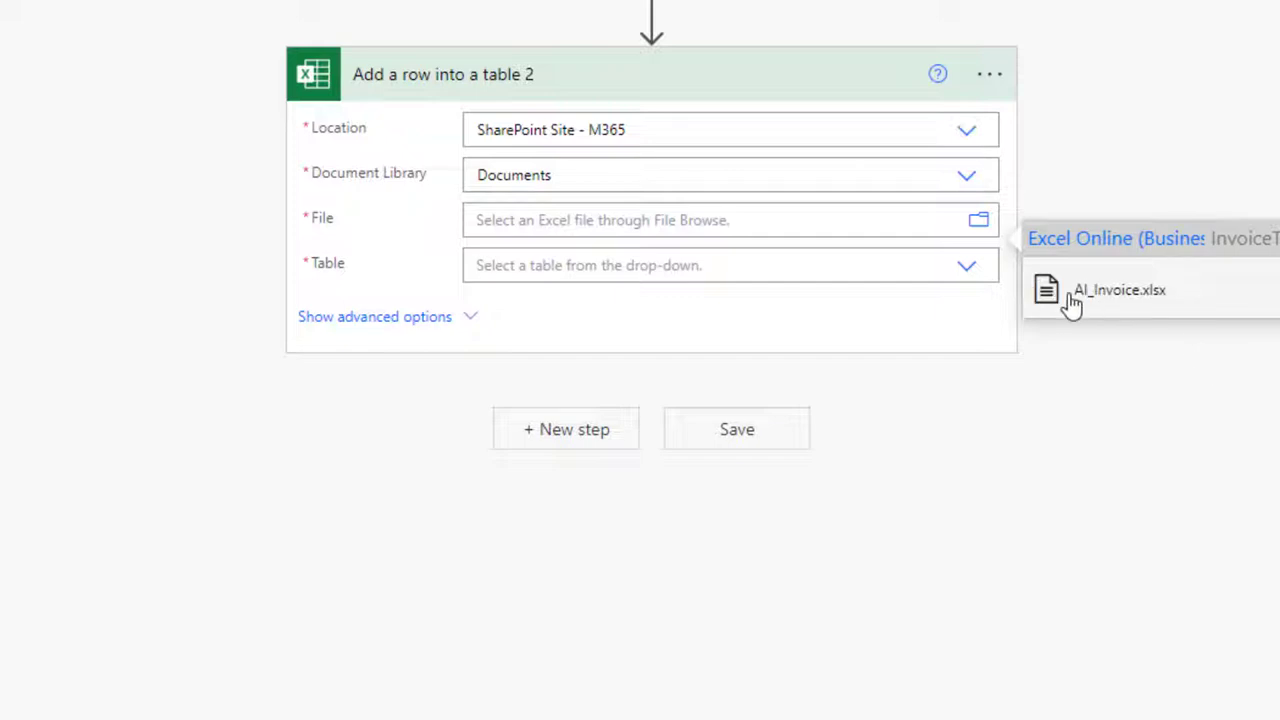
{"action": "left_click", "coordinate": [1071, 303]}
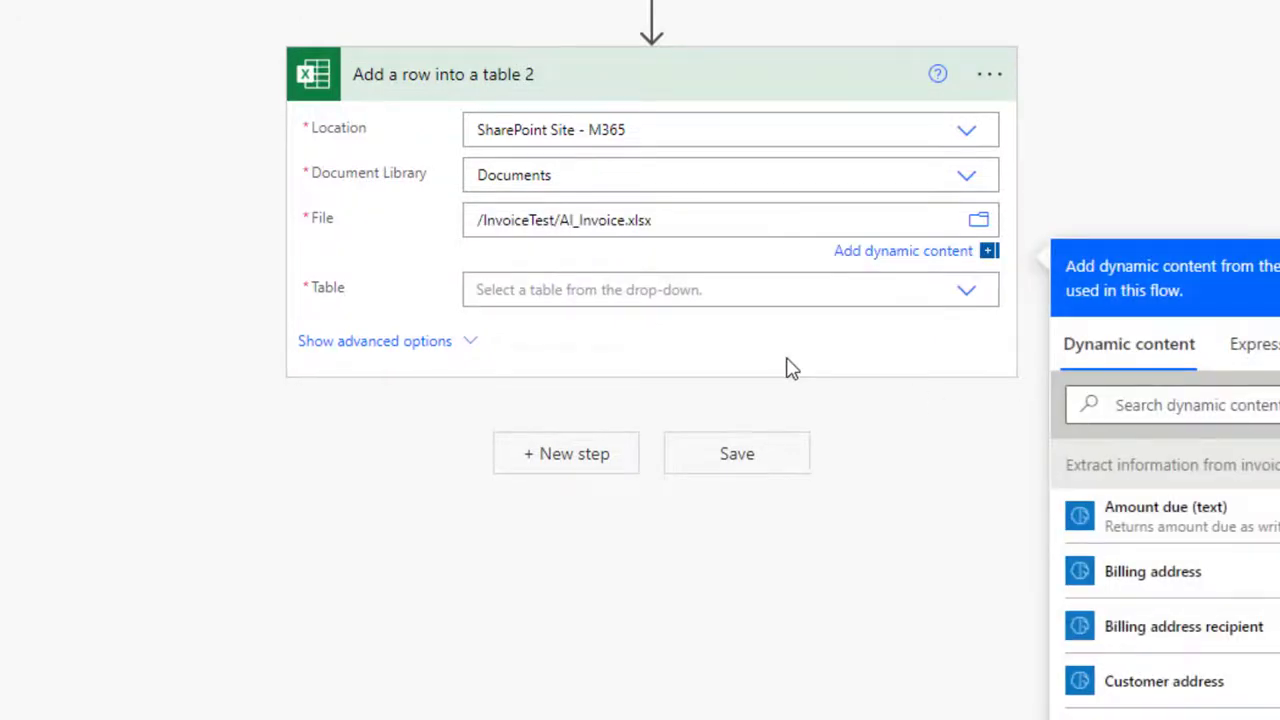
{"action": "left_click", "coordinate": [789, 368]}
{"action": "left_click", "coordinate": [964, 268]}
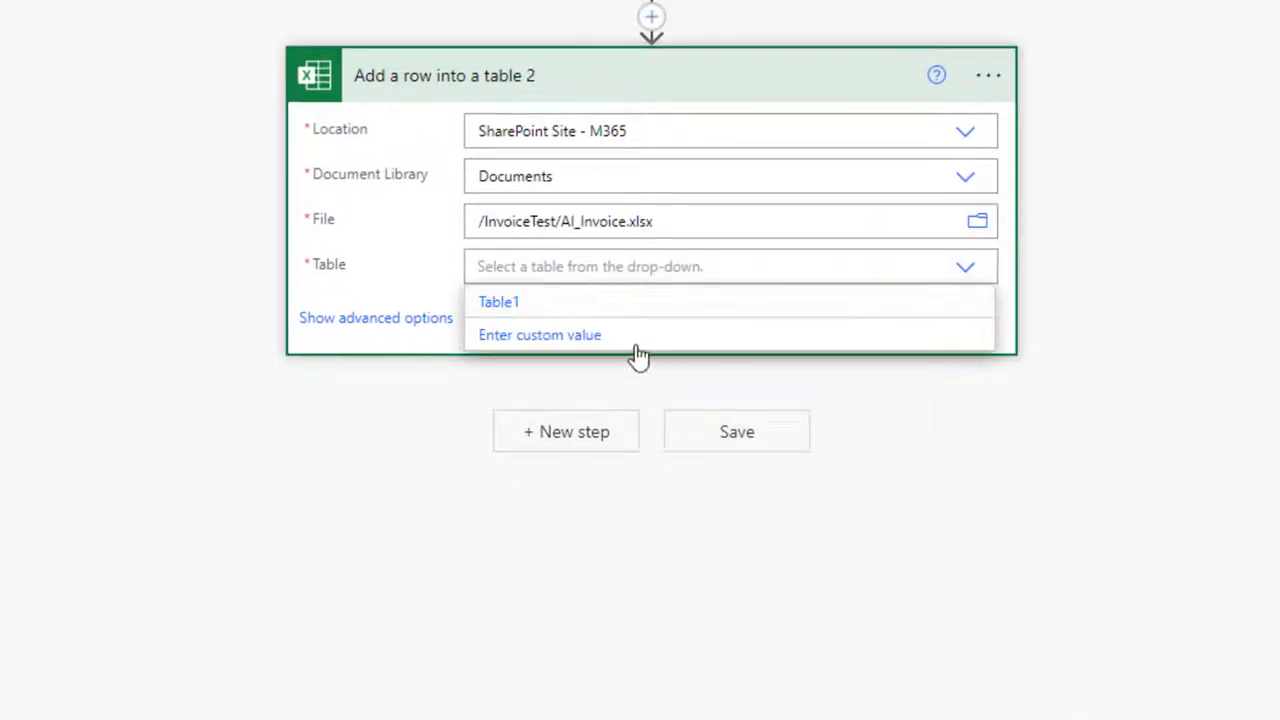
{"action": "left_click", "coordinate": [516, 312]}
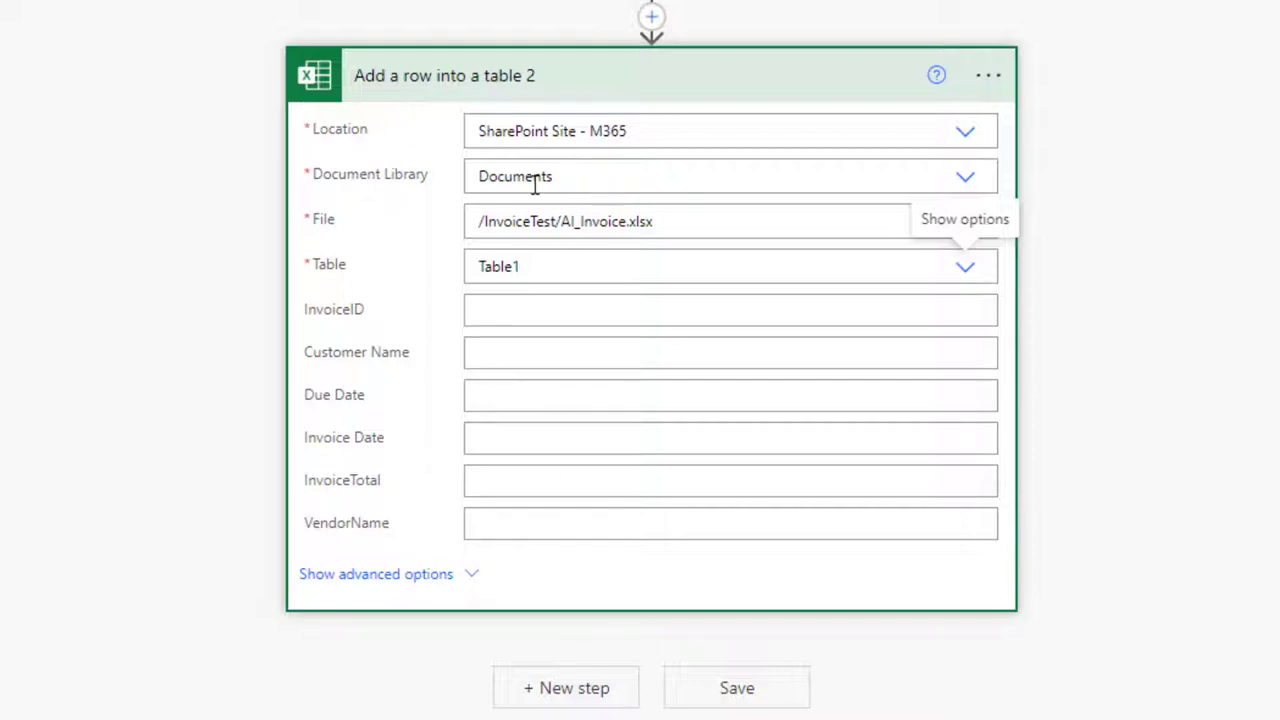
Map the InvoiceID column to the Invoice ID output of the invoice extraction
{"action": "left_click", "coordinate": [557, 312]}
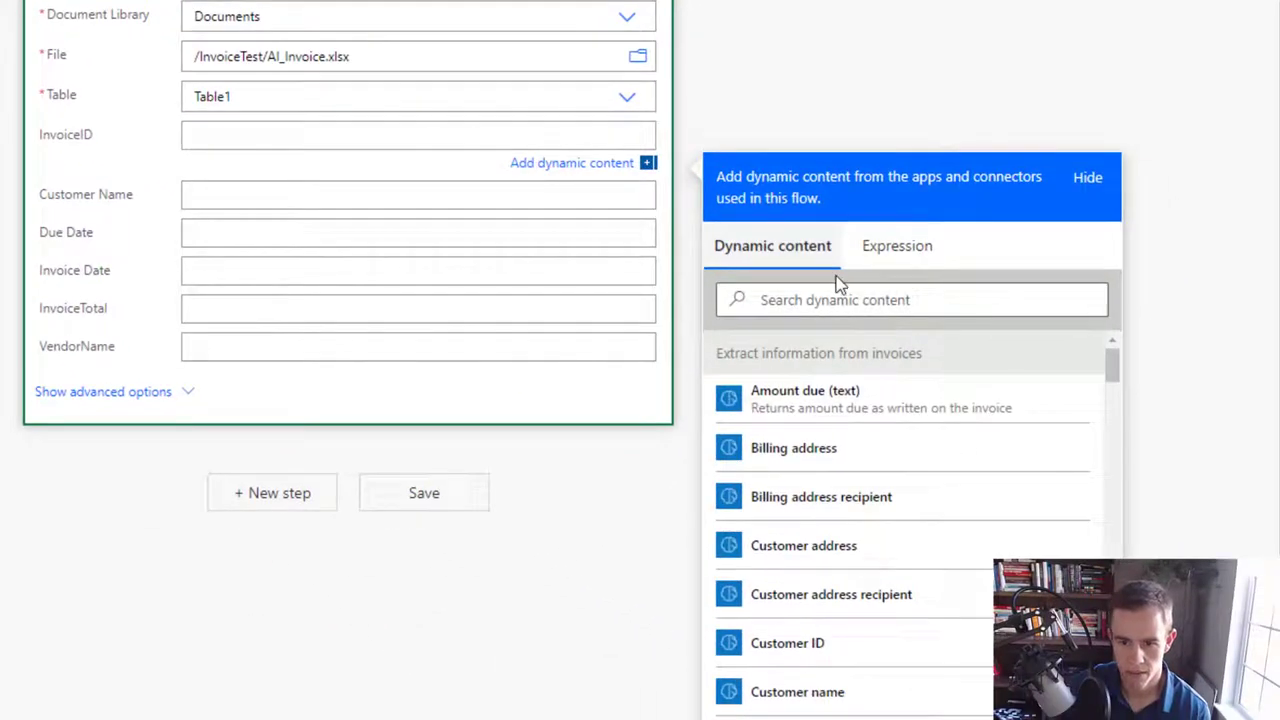
{"action": "left_click", "coordinate": [916, 299]}
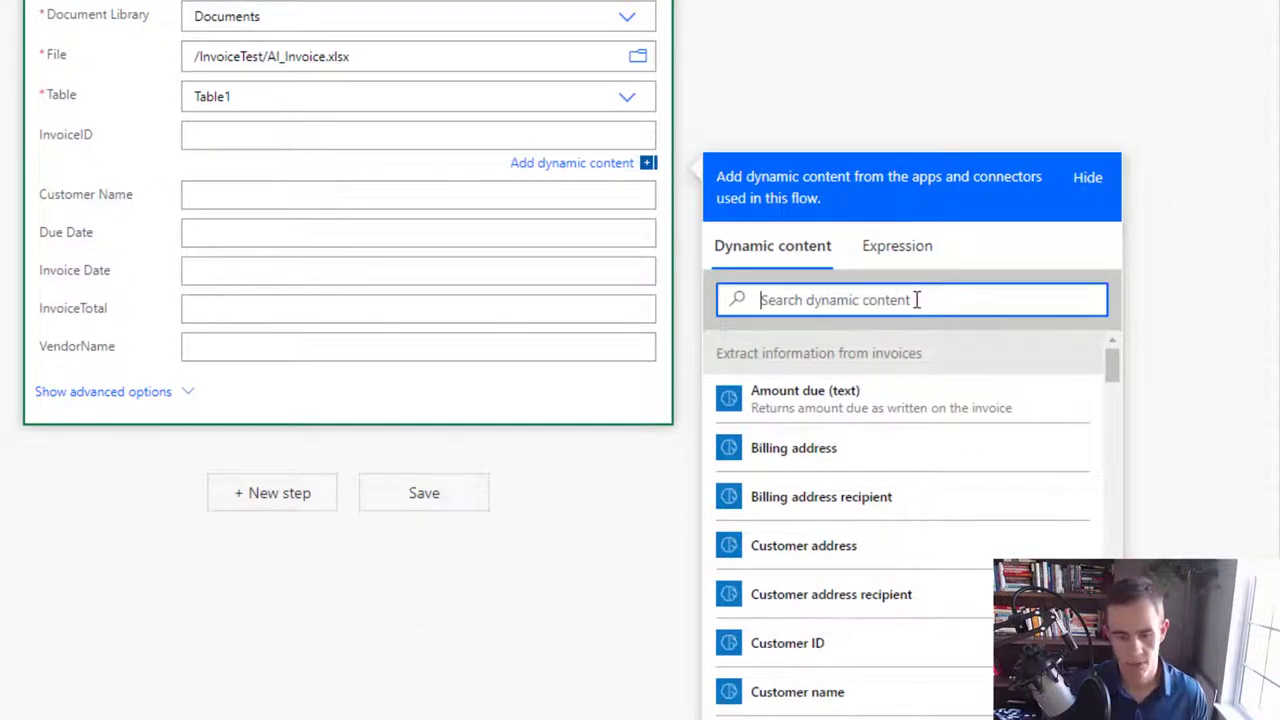
{"action": "type", "text": "Inov"}
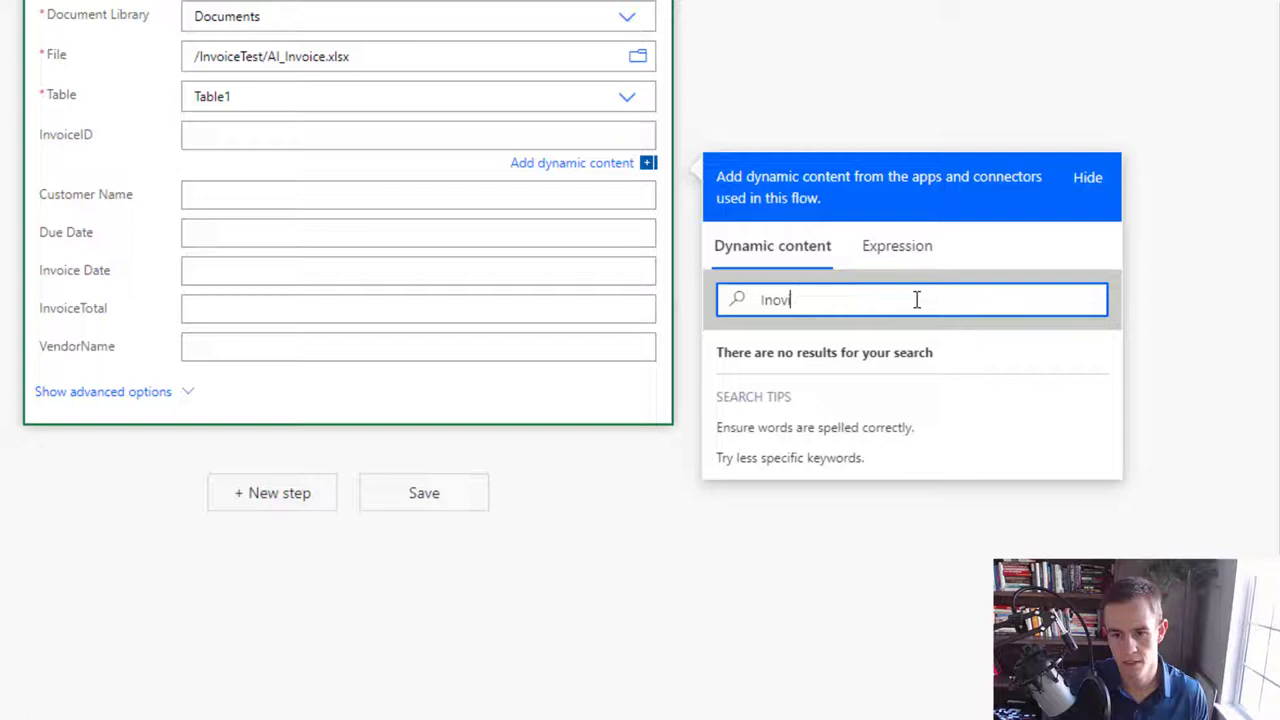
{"action": "key", "text": "BackSpace"}
{"action": "key", "text": "BackSpace"}
{"action": "type", "text": "voice"}
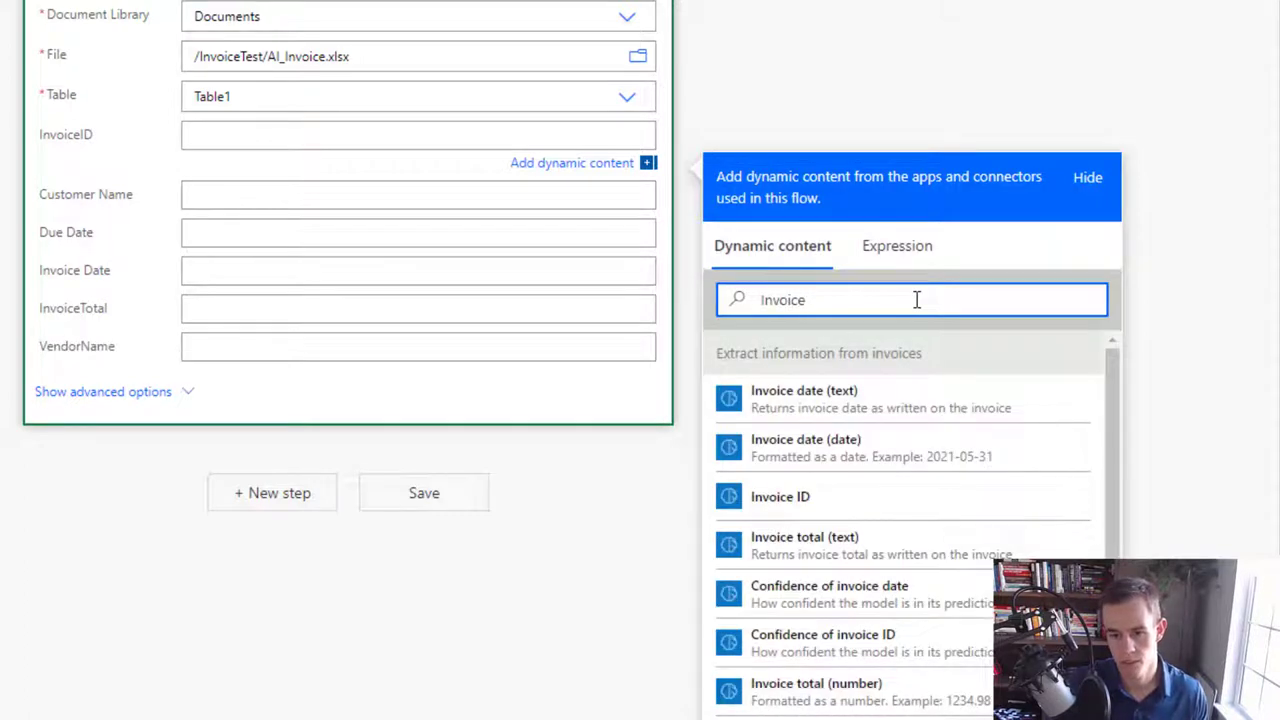
{"action": "left_click", "coordinate": [785, 500]}
Map the Customer Name column to the Customer name output of the invoice extraction
{"action": "left_click", "coordinate": [310, 222]}
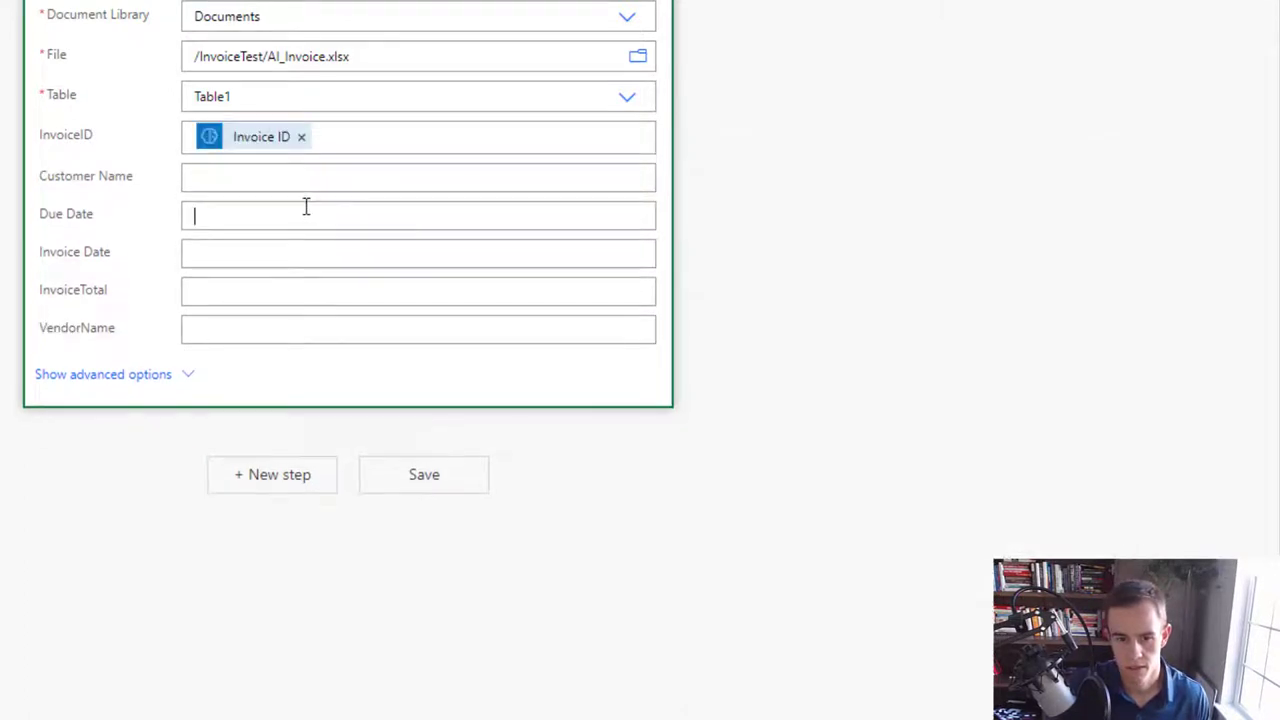
{"action": "left_click", "coordinate": [334, 180]}
{"action": "left_click", "coordinate": [866, 342]}
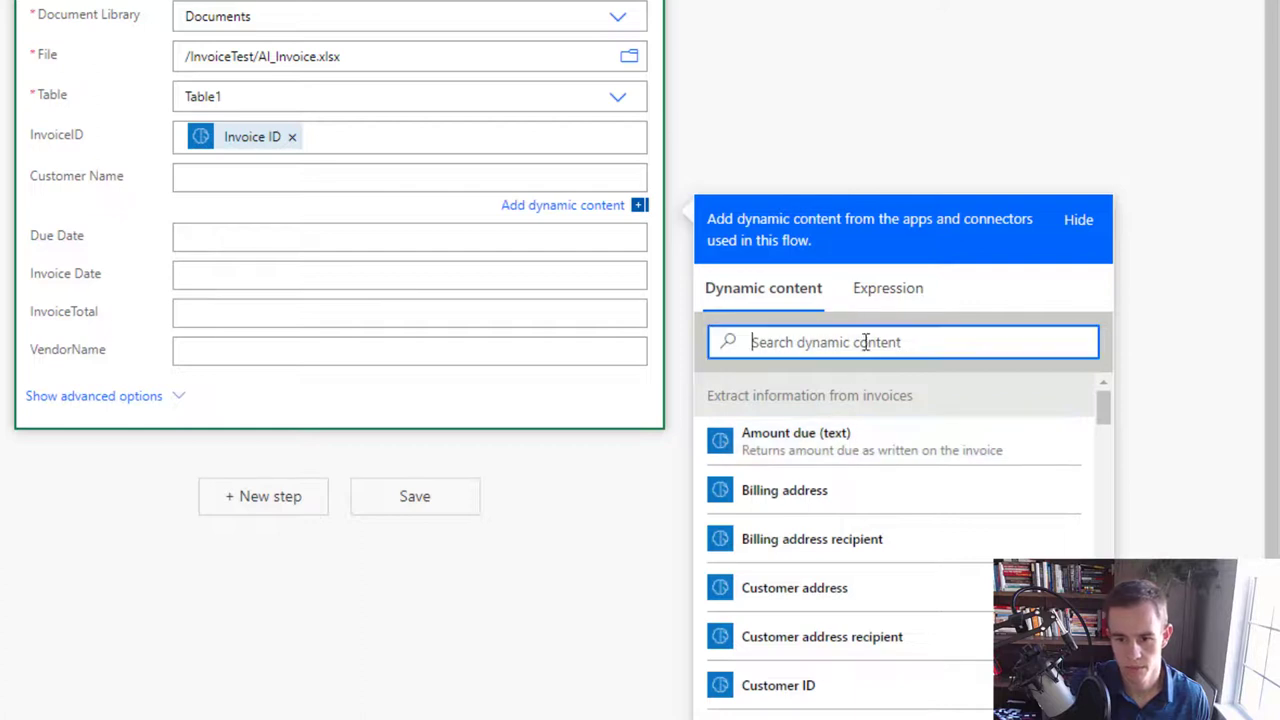
{"action": "type", "text": "CustomerName"}
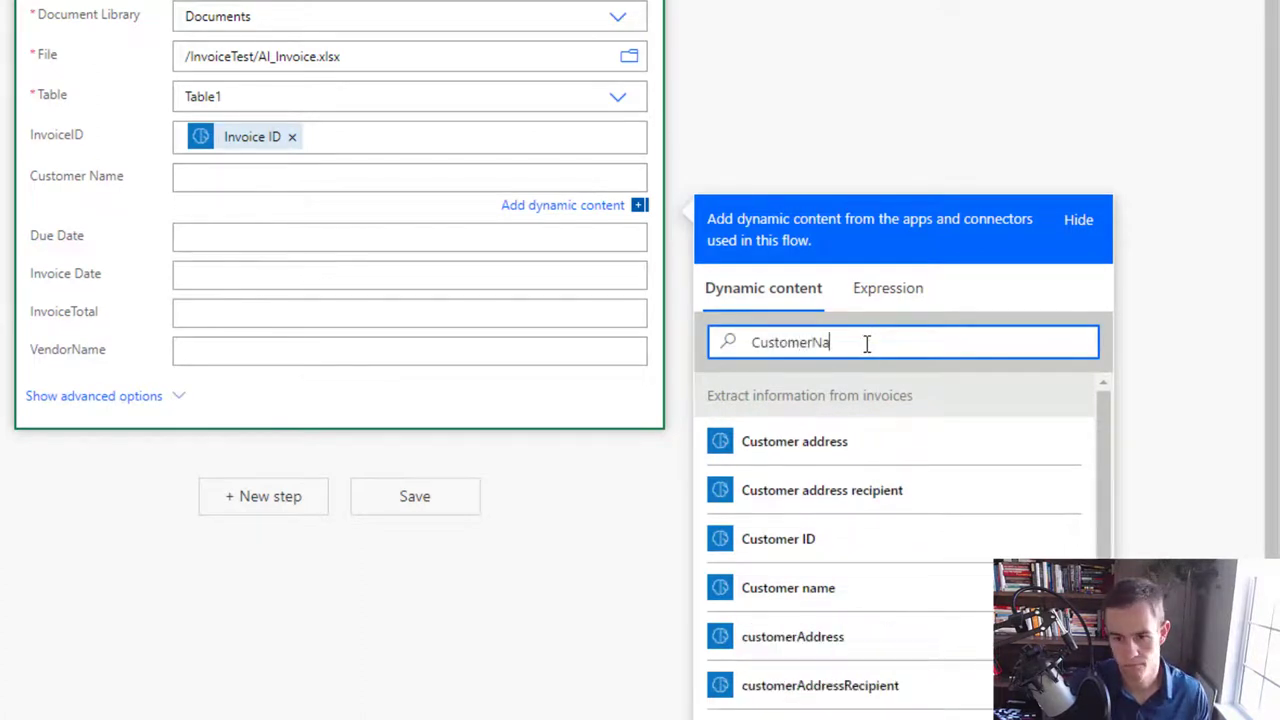
{"action": "left_click", "coordinate": [871, 458]}
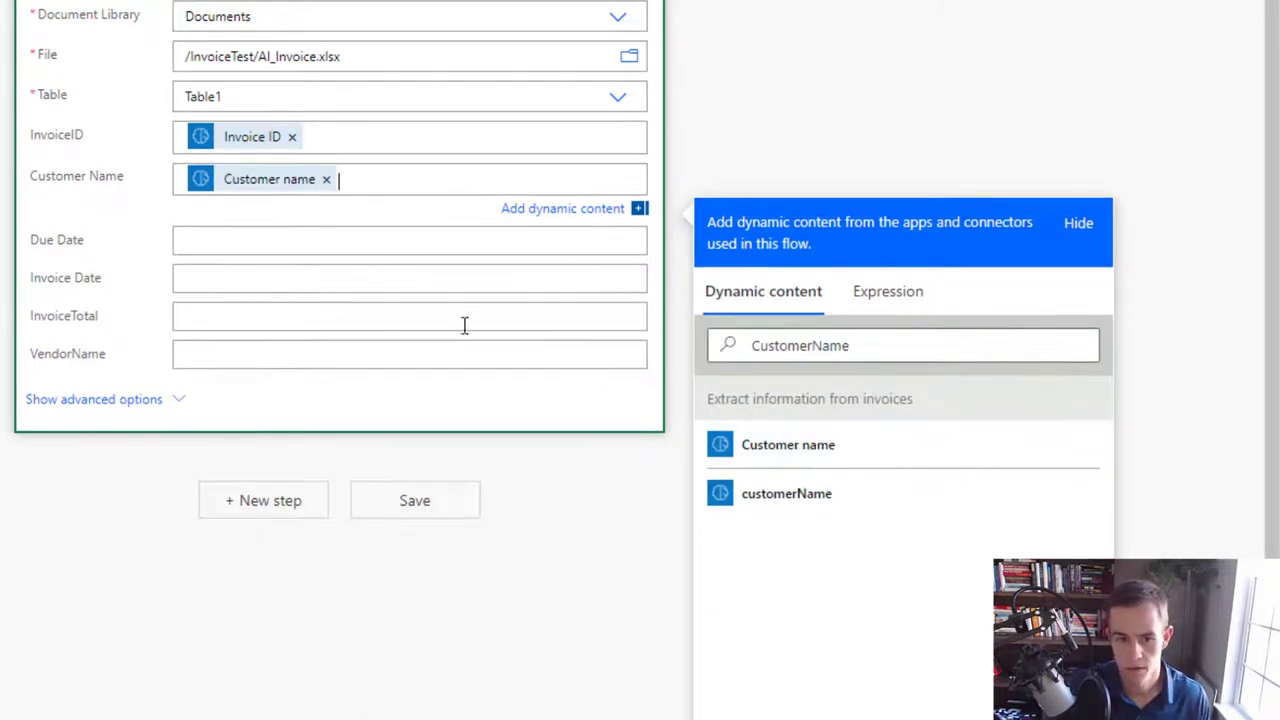
Map the Due Date column to Due date (text) and the Invoice Date column to Invoice date (text)
{"action": "left_click", "coordinate": [924, 386]}
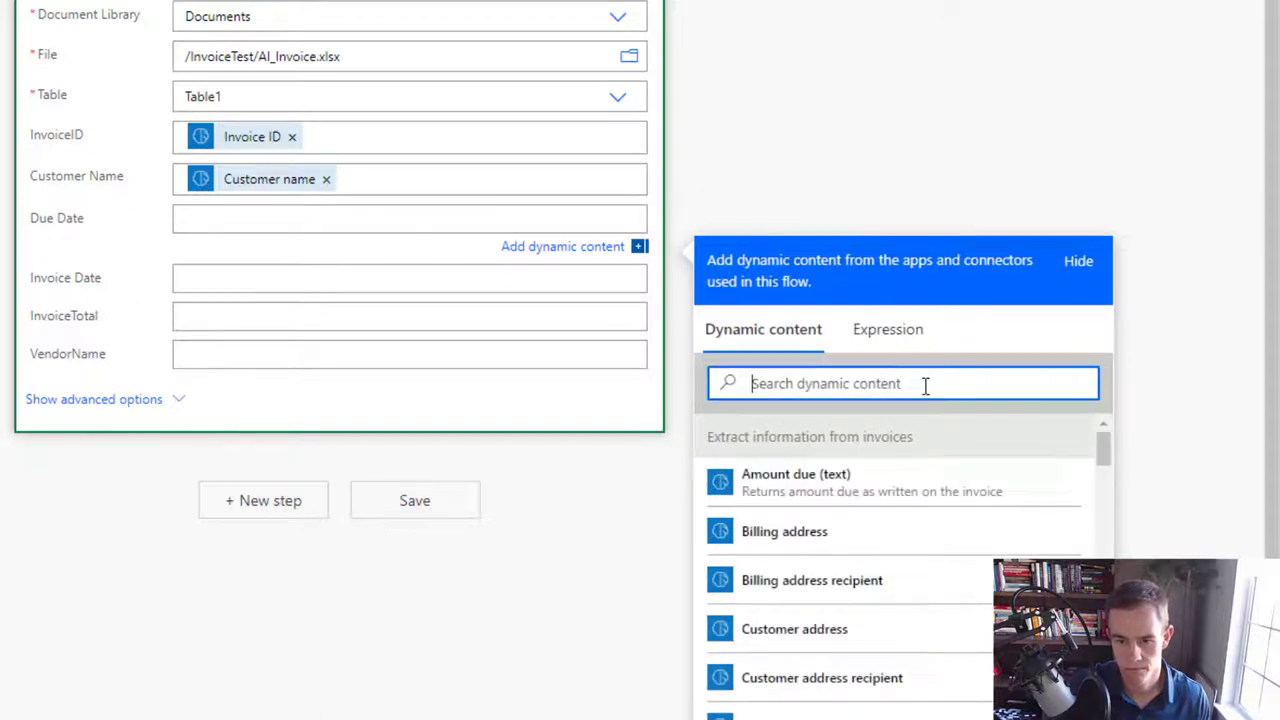
{"action": "type", "text": "due da"}
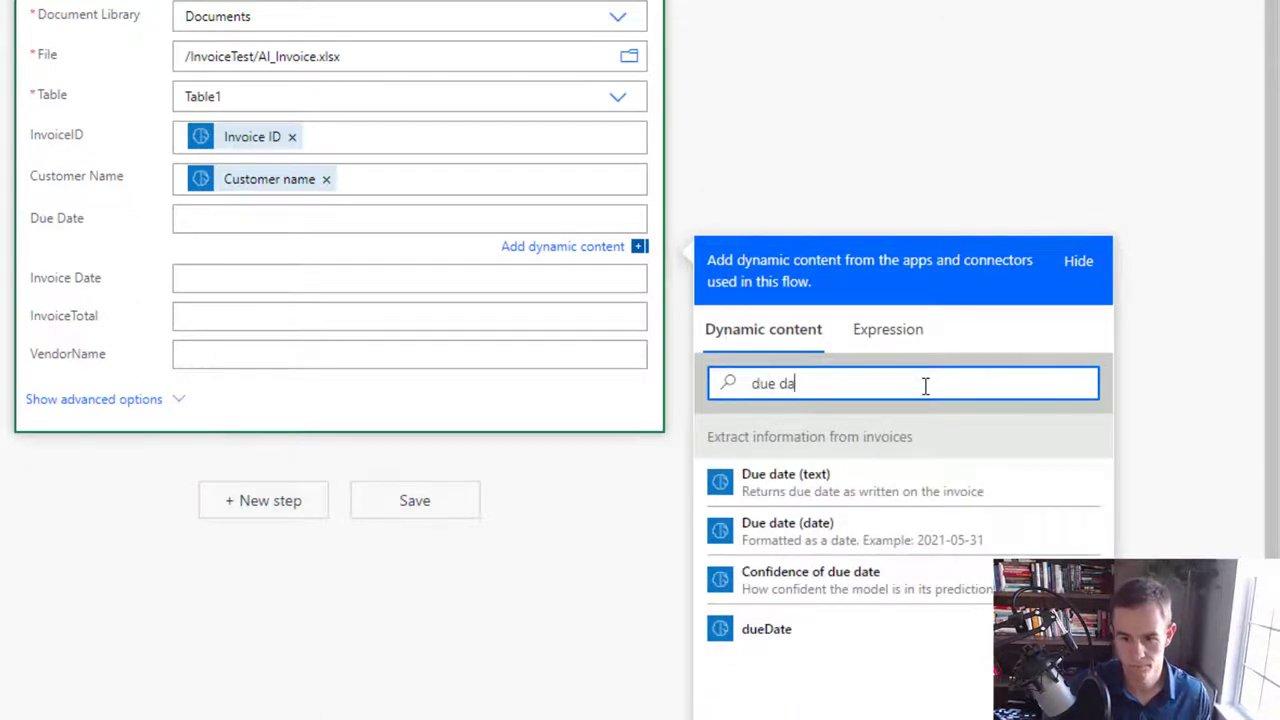
{"action": "left_click", "coordinate": [1020, 498]}
{"action": "left_click", "coordinate": [379, 283]}
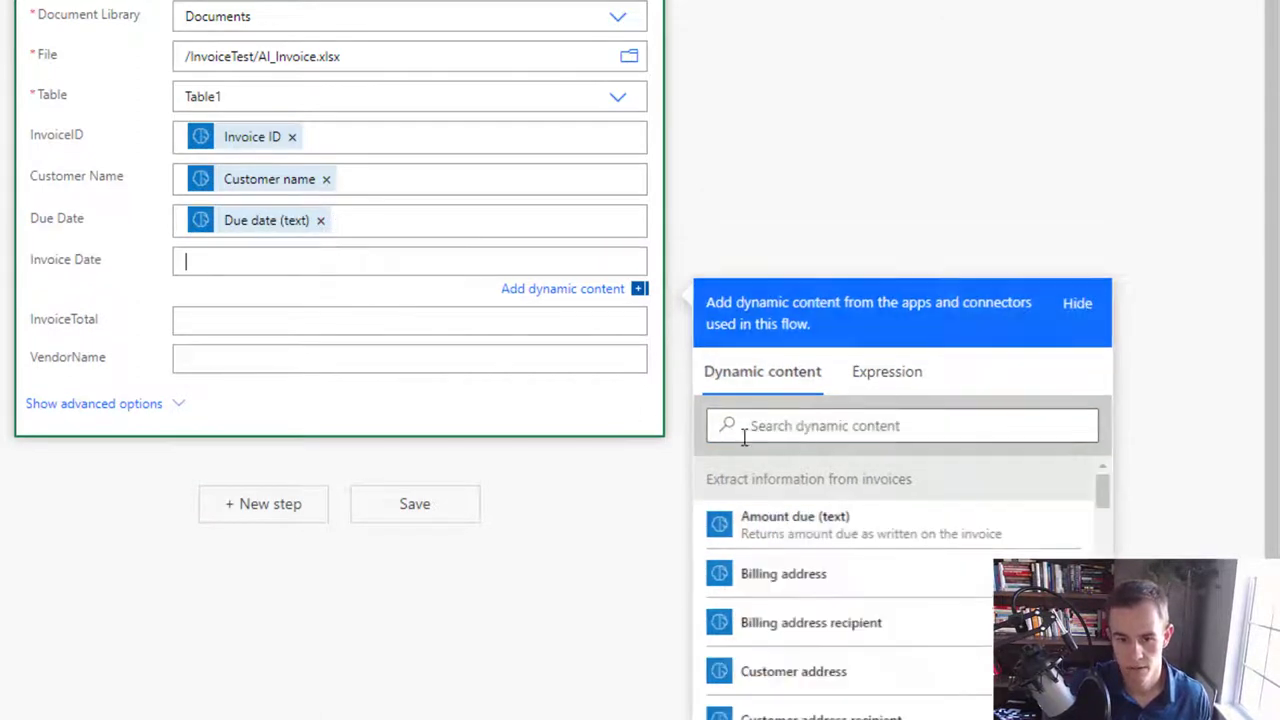
{"action": "left_click", "coordinate": [857, 421]}
{"action": "type", "text": "Invo"}
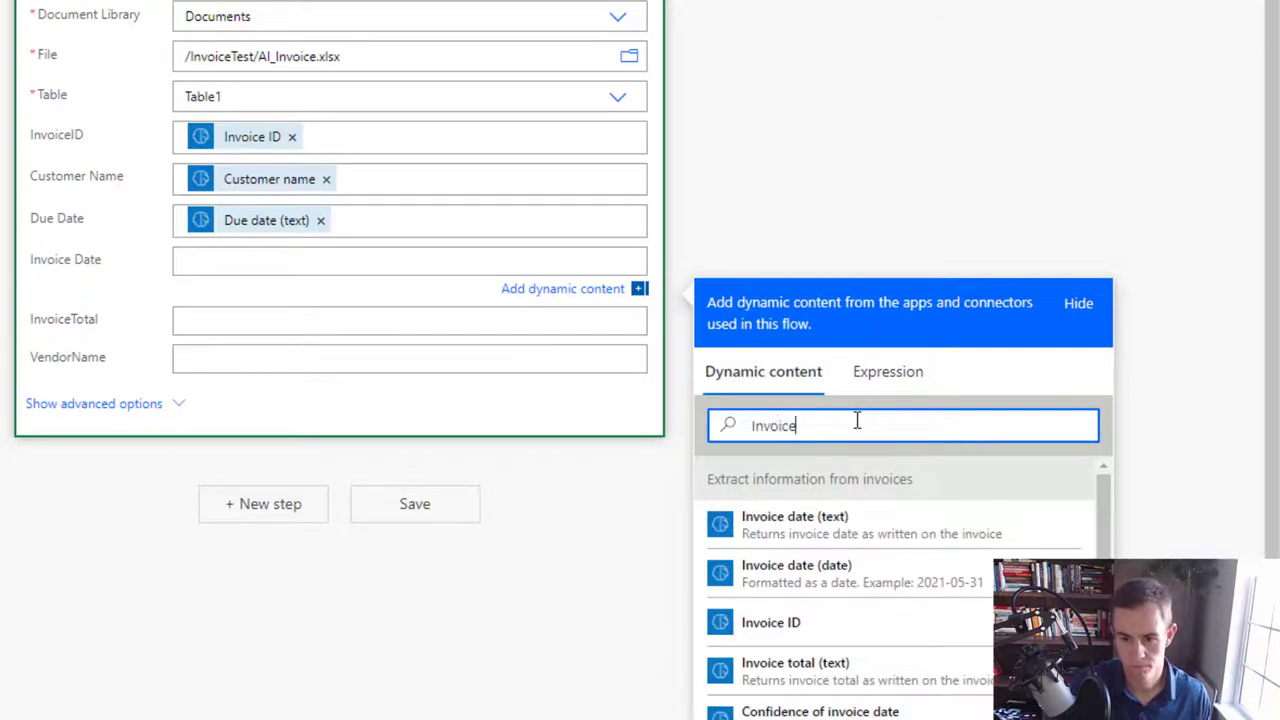
{"action": "type", "text": "ice"}
{"action": "left_click", "coordinate": [923, 537]}
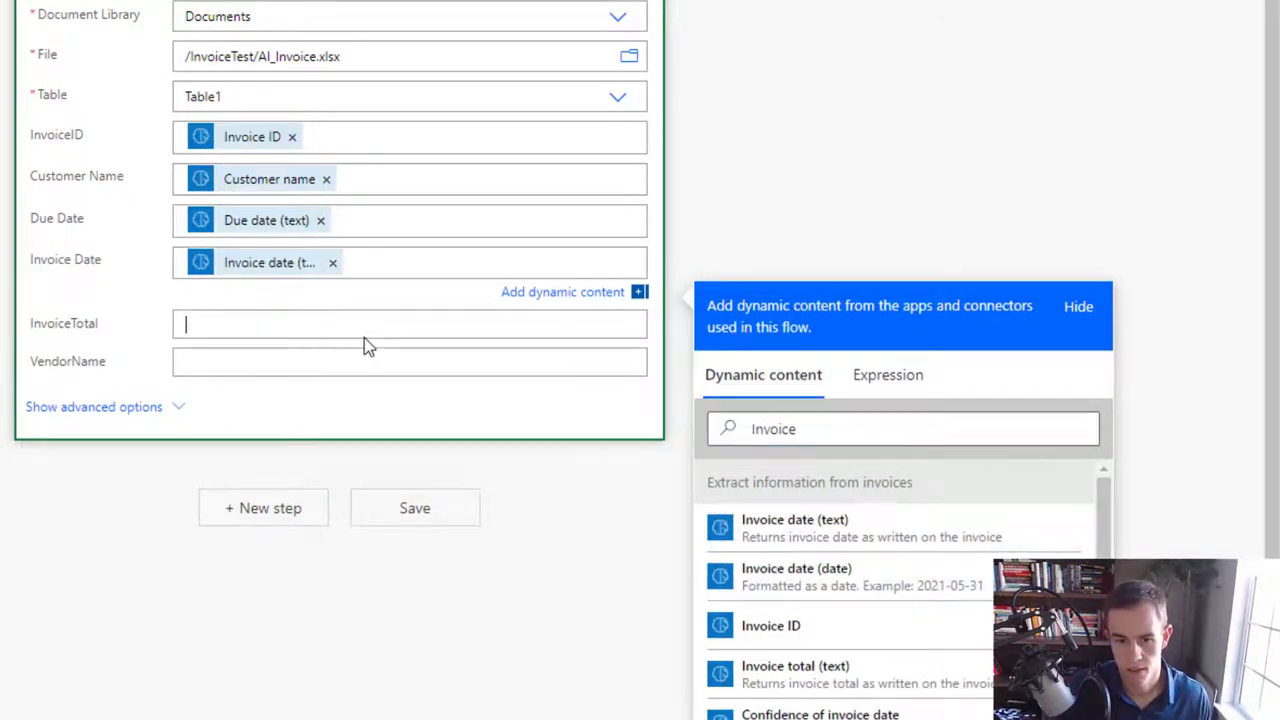
Map the InvoiceTotal column to Invoice total (text) and the VendorName column to Vendor name
{"action": "left_click", "coordinate": [798, 462]}
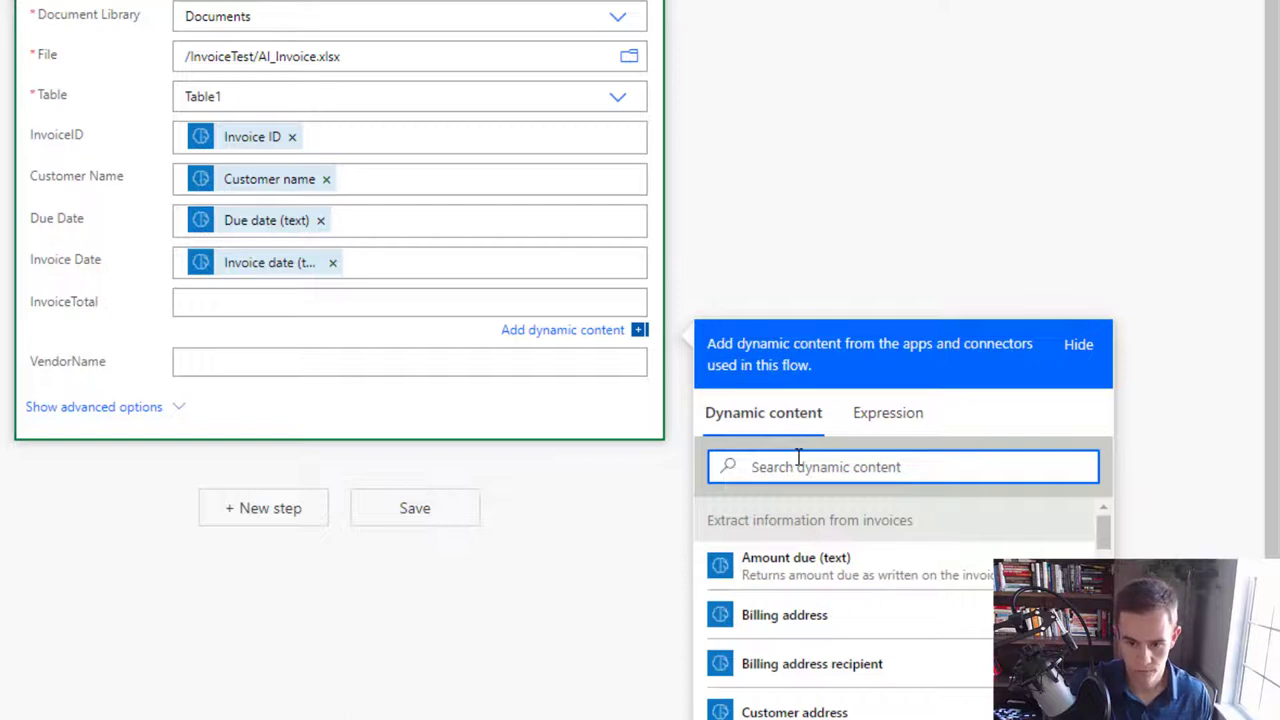
{"action": "type", "text": "Total"}
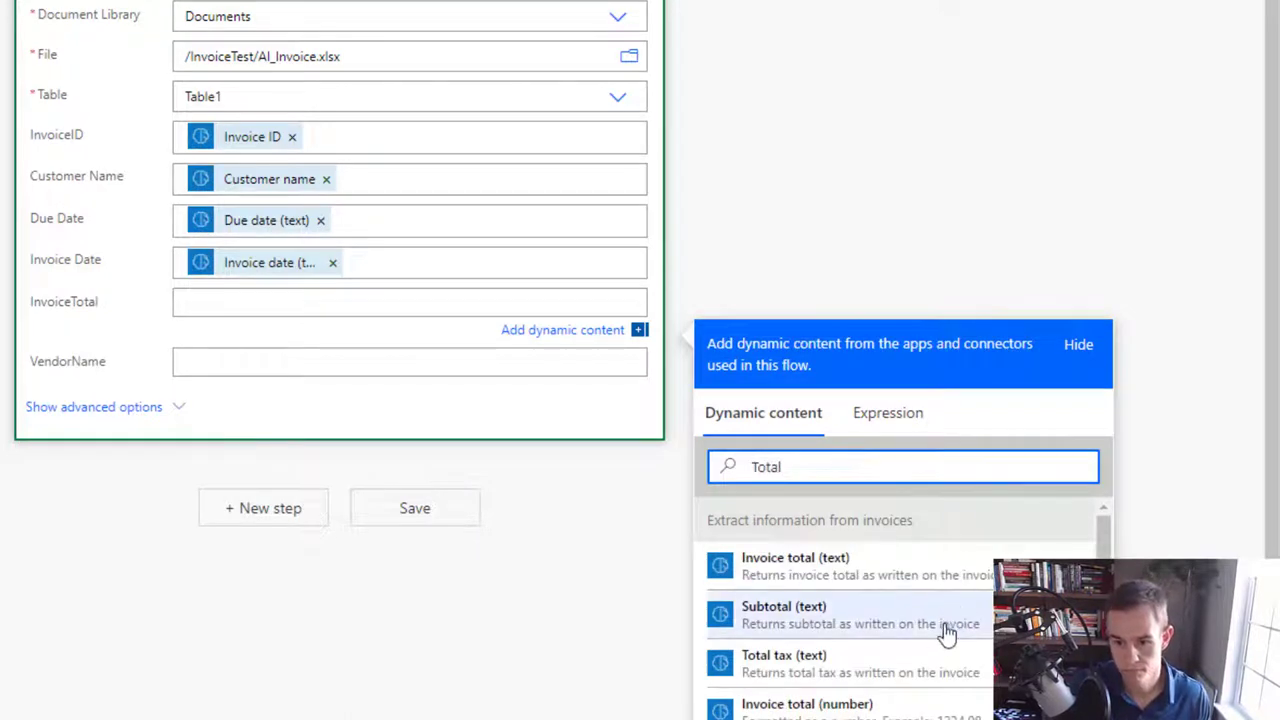
{"action": "left_click", "coordinate": [897, 575]}
{"action": "left_click", "coordinate": [300, 370]}
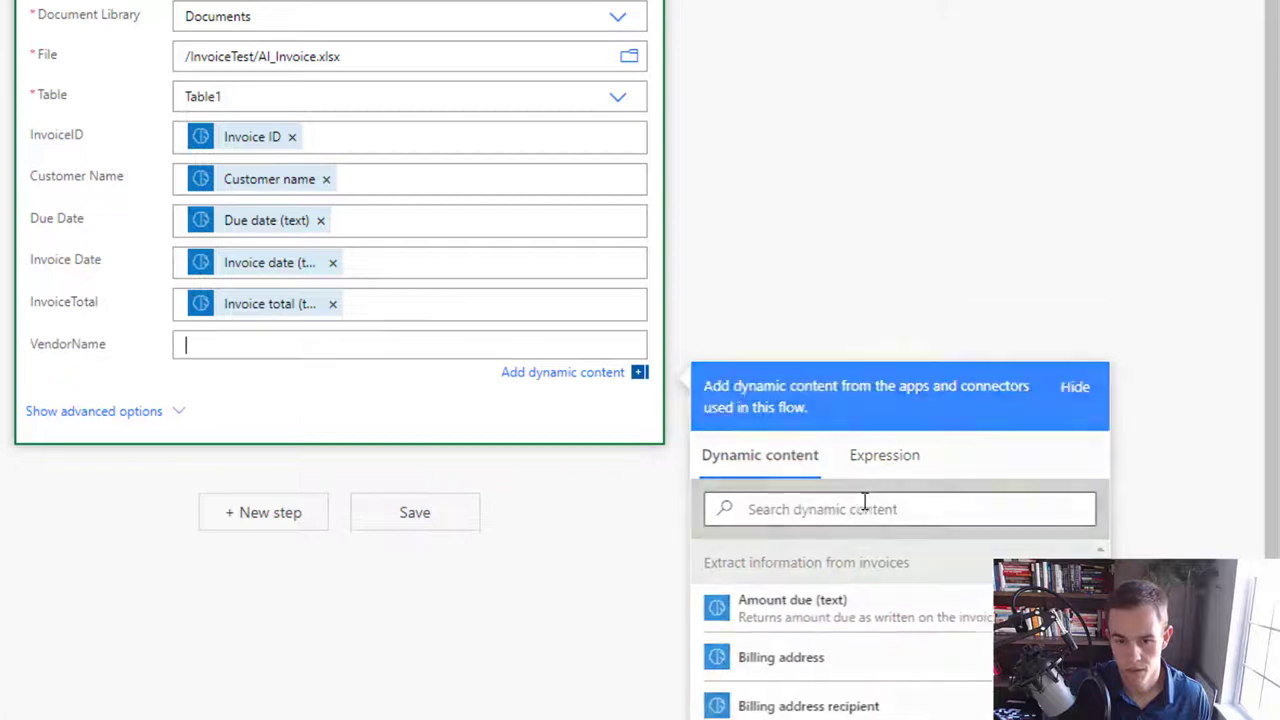
{"action": "left_click", "coordinate": [870, 510]}
{"action": "type", "text": "vendor"}
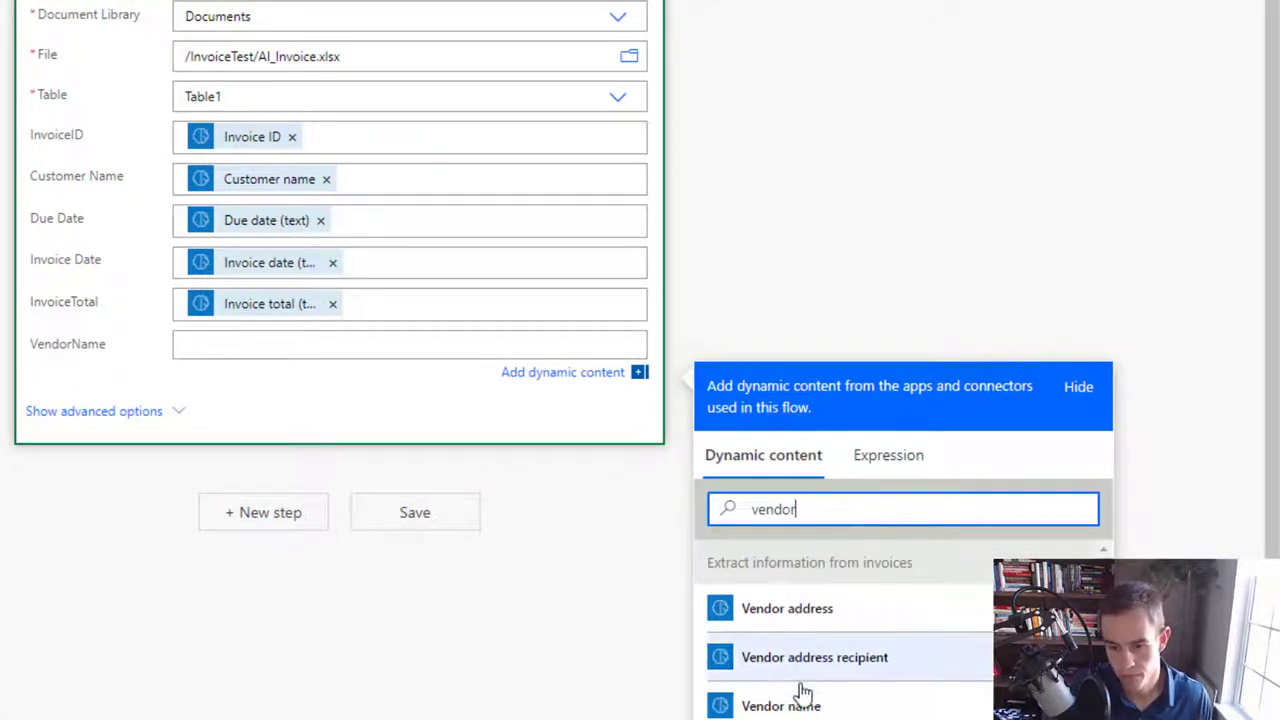
{"action": "left_click", "coordinate": [805, 703]}
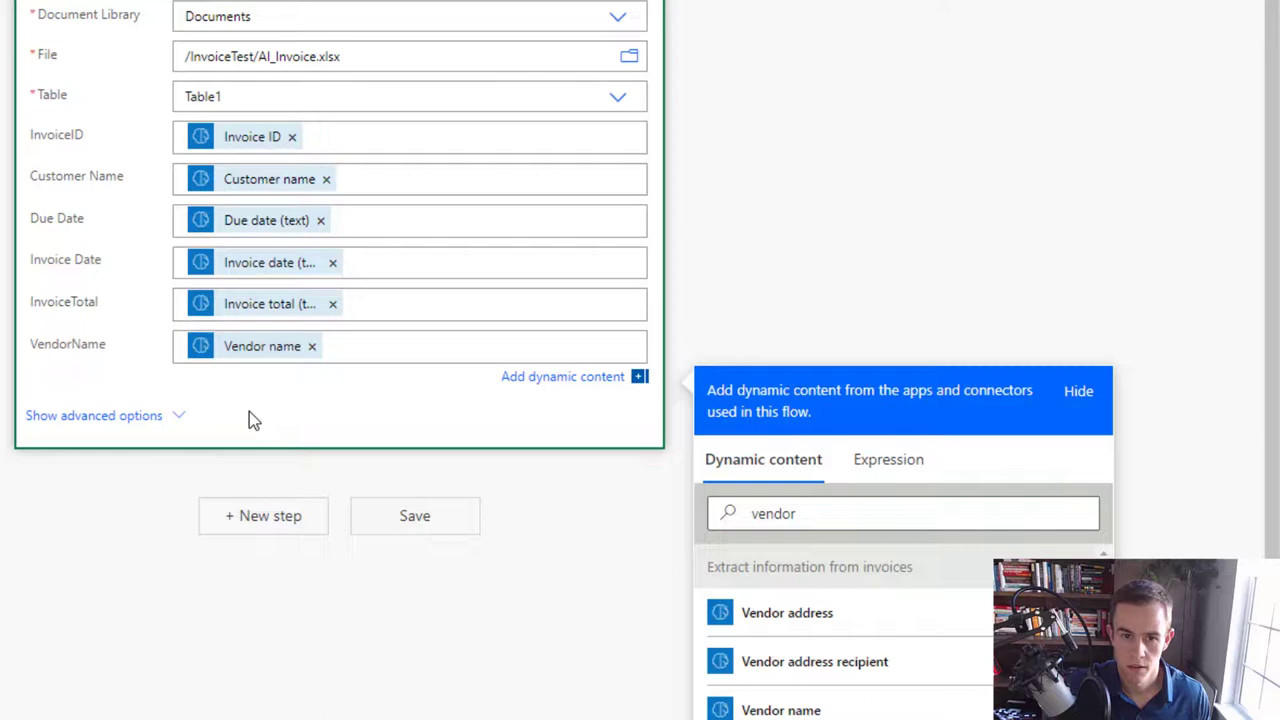
Collapse the completed Excel row action and save the flow
{"action": "left_click", "coordinate": [388, 393]}
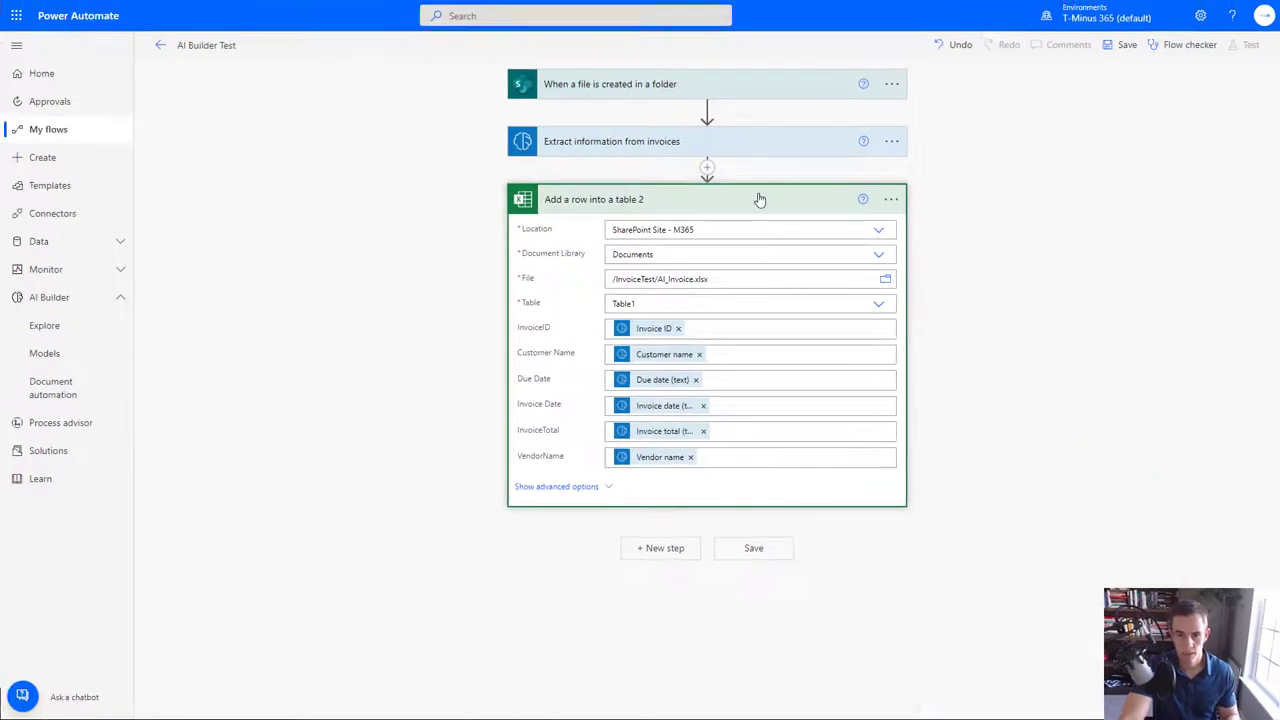
{"action": "left_click", "coordinate": [760, 199]}
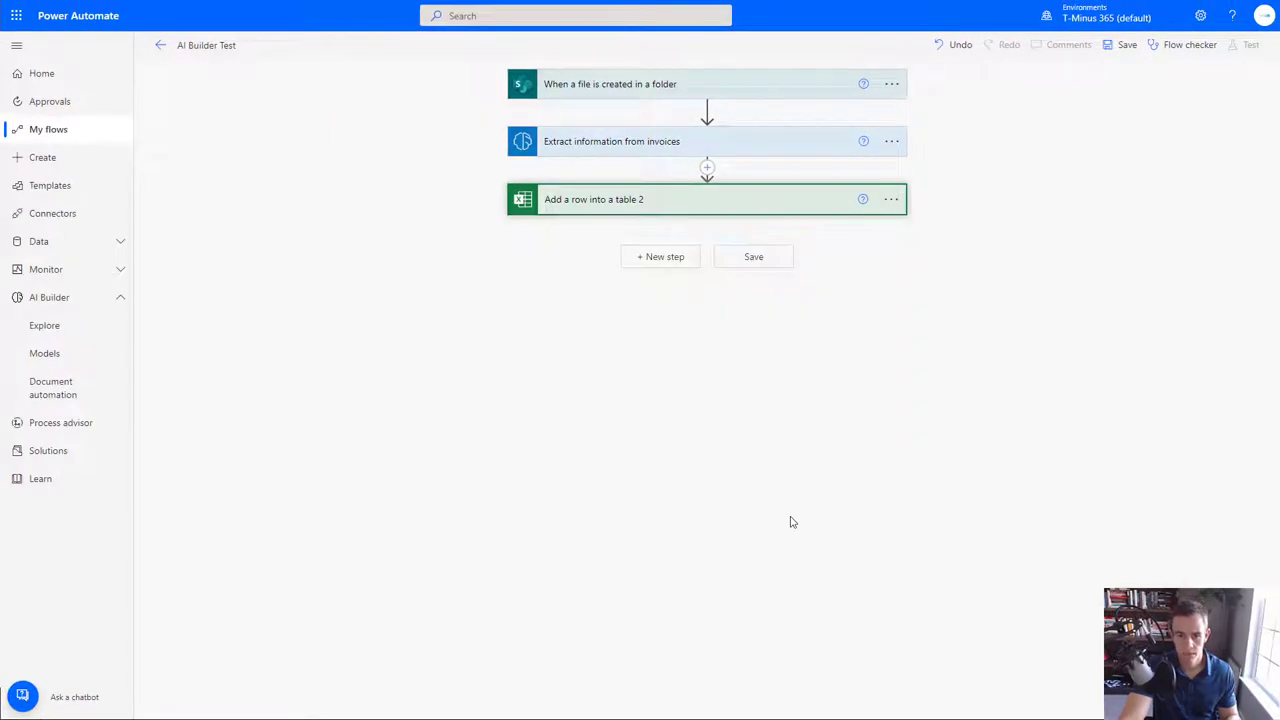
{"action": "left_click", "coordinate": [753, 260]}
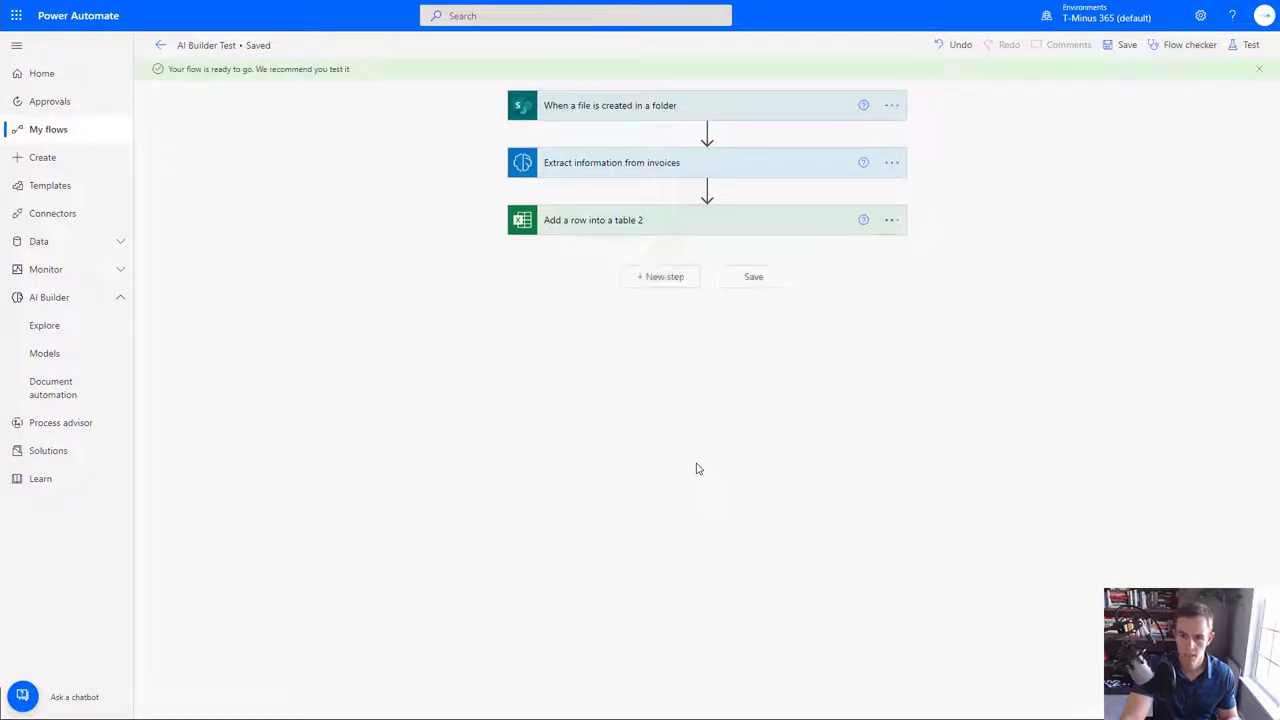
Start a test of the flow and trigger it by uploading a file to the InvoiceTest folder in SharePoint
{"action": "left_click", "coordinate": [1248, 45]}
{"action": "left_click", "coordinate": [1089, 696]}
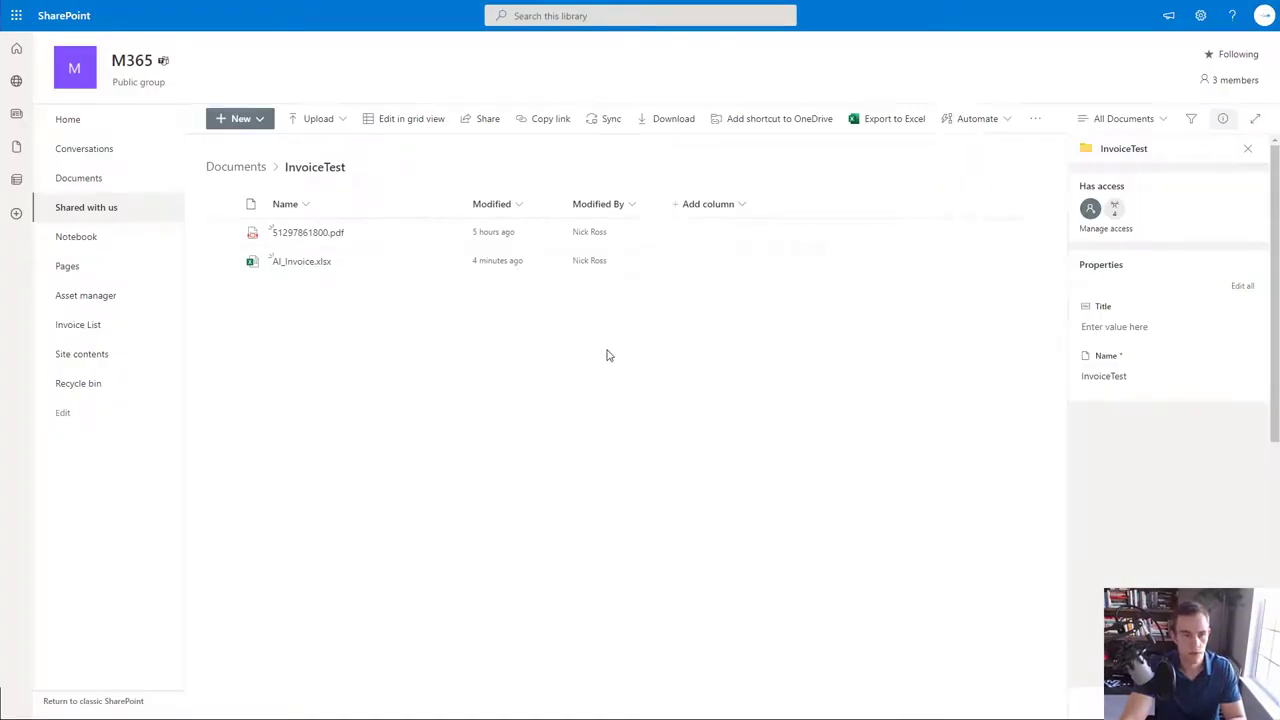
{"action": "left_click", "coordinate": [324, 121]}
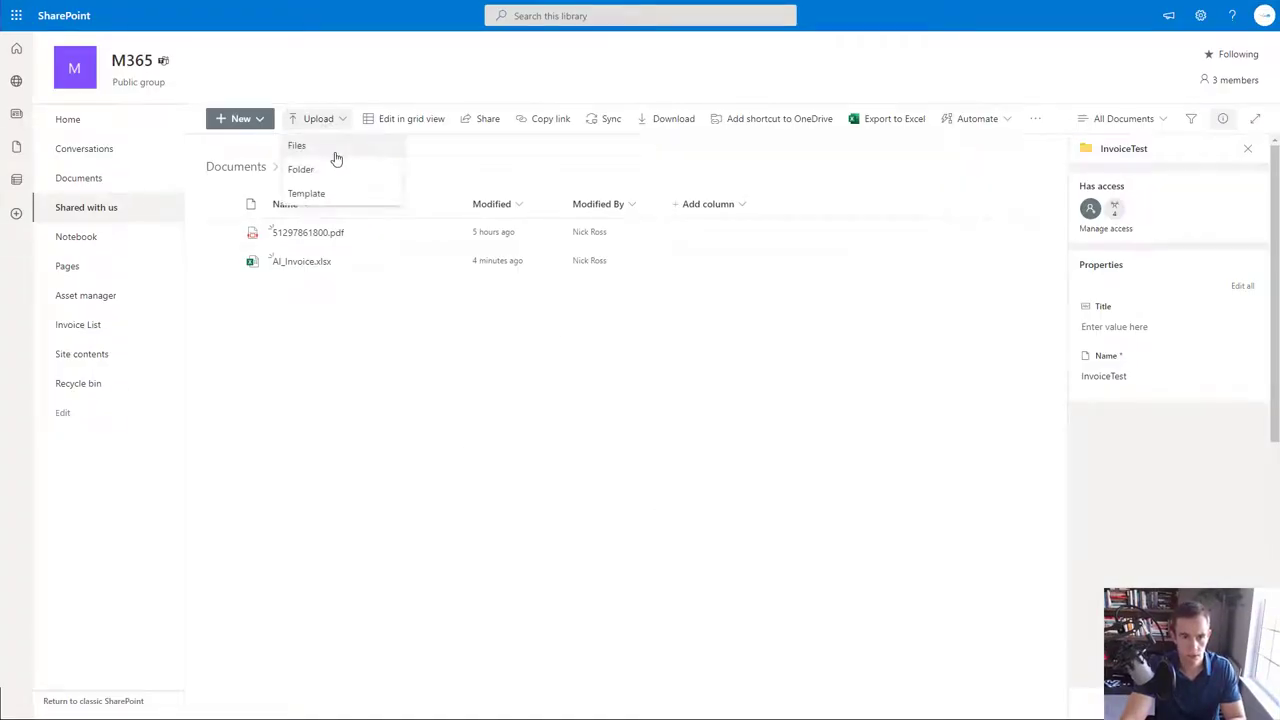
{"action": "left_click", "coordinate": [336, 153]}
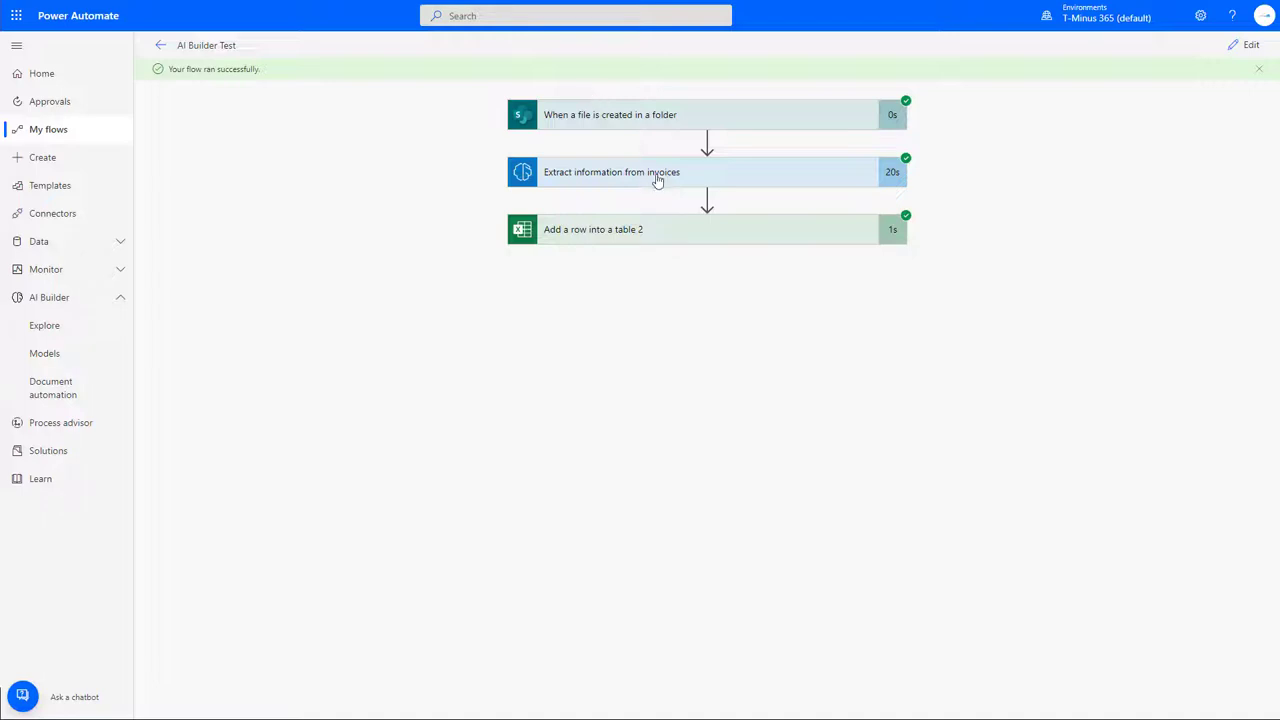
Review the extracted fields and confidence scores in the run details of the Extract information from invoices action
{"action": "left_click", "coordinate": [657, 178]}
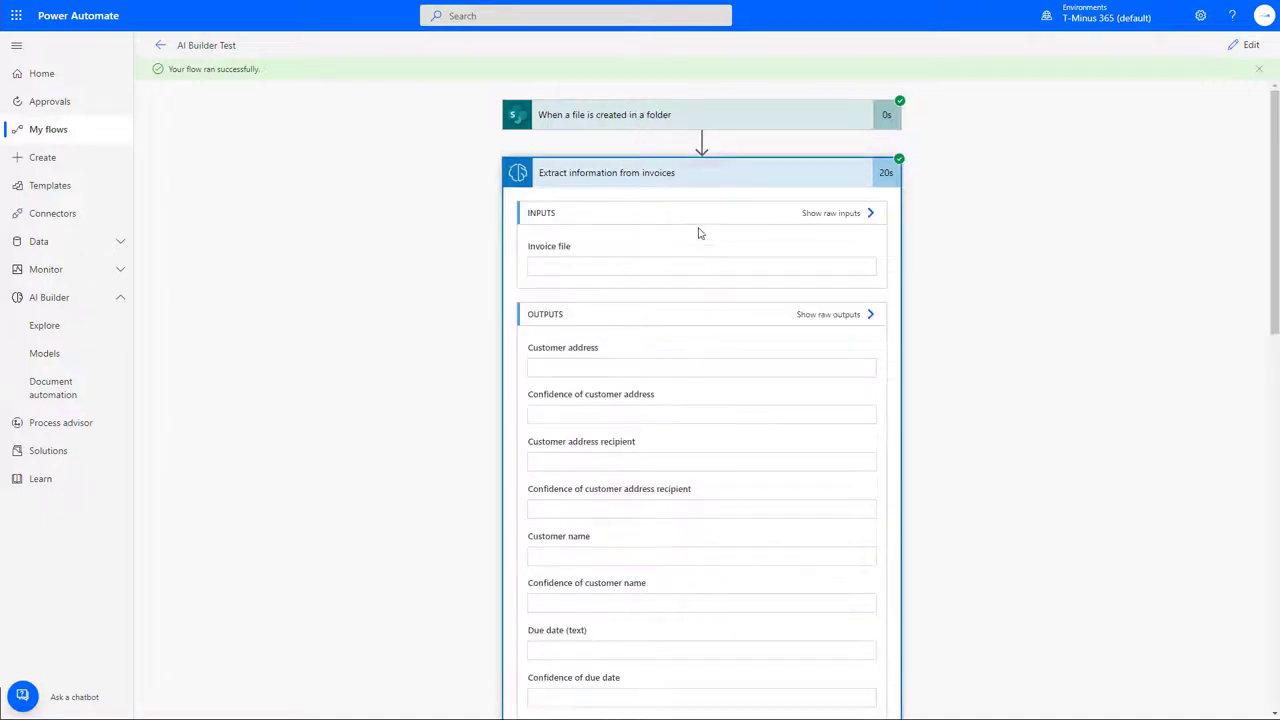
{"action": "scroll", "coordinate": [686, 292], "scroll_direction": "down", "scroll_amount": 2}
{"action": "scroll", "coordinate": [685, 286], "scroll_direction": "up", "scroll_amount": 5}
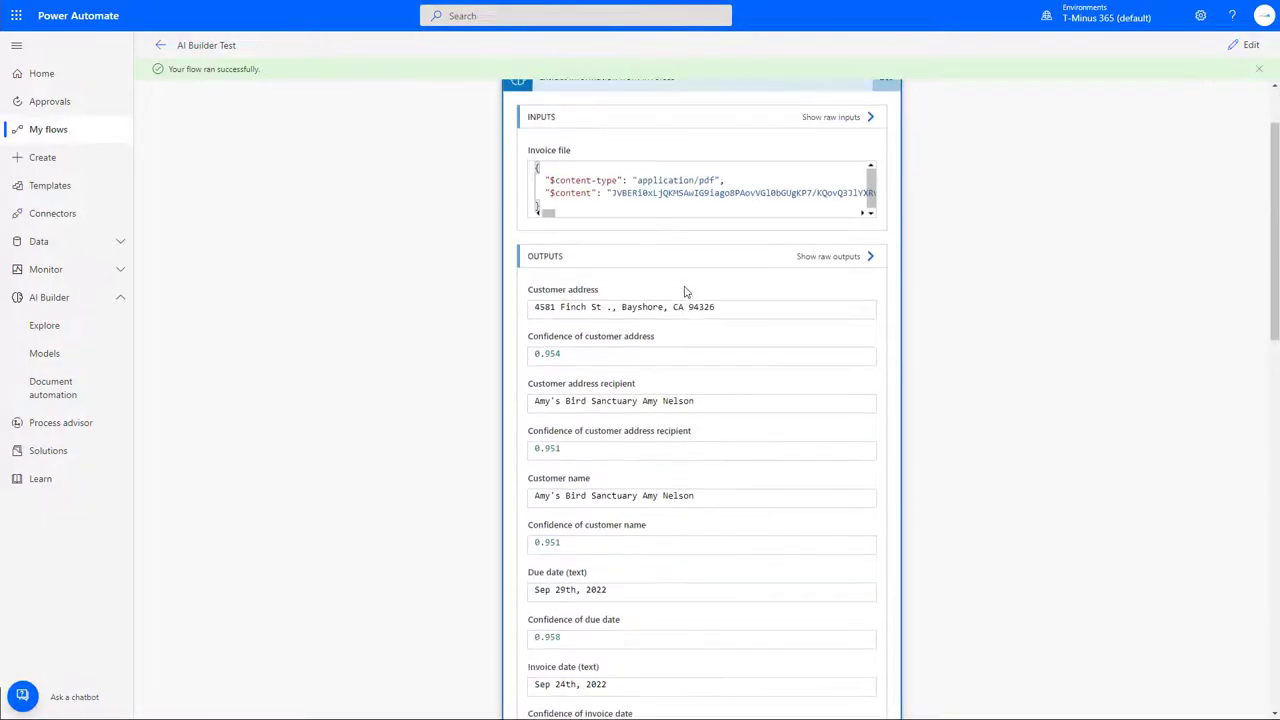
{"action": "scroll", "coordinate": [560, 308], "scroll_direction": "down", "scroll_amount": 2}
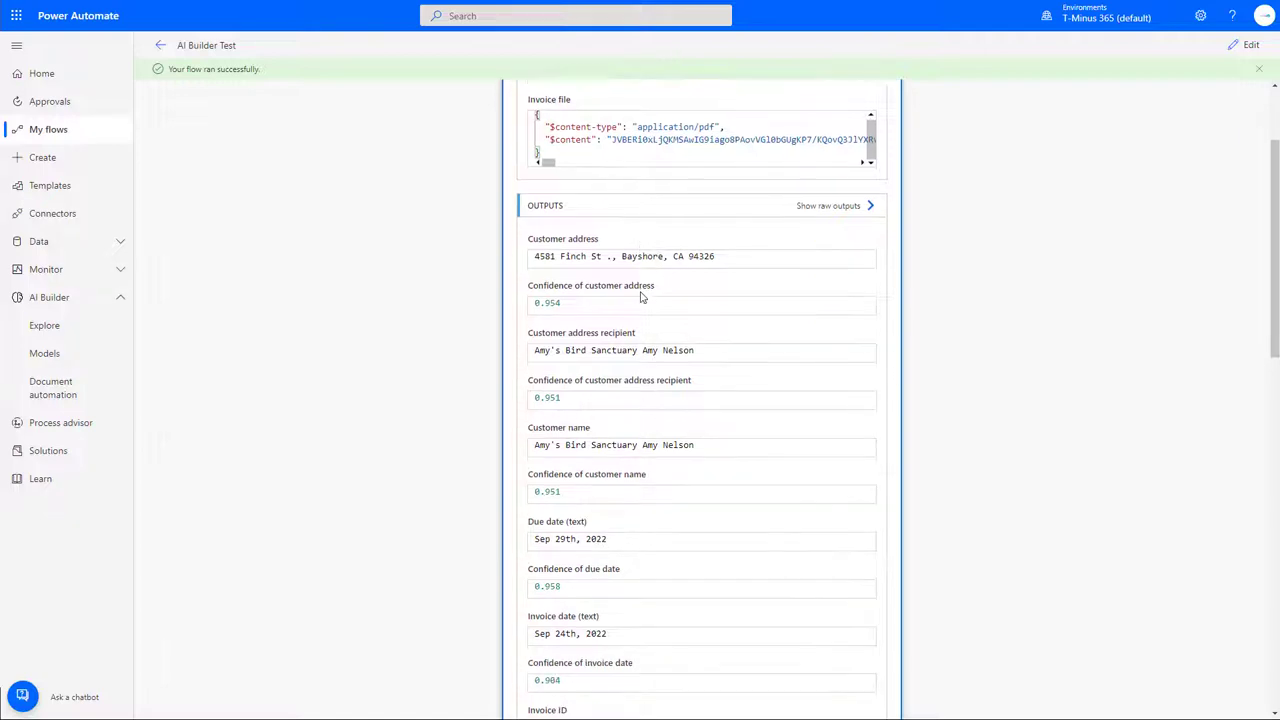
{"action": "scroll", "coordinate": [592, 255], "scroll_direction": "down", "scroll_amount": 6}
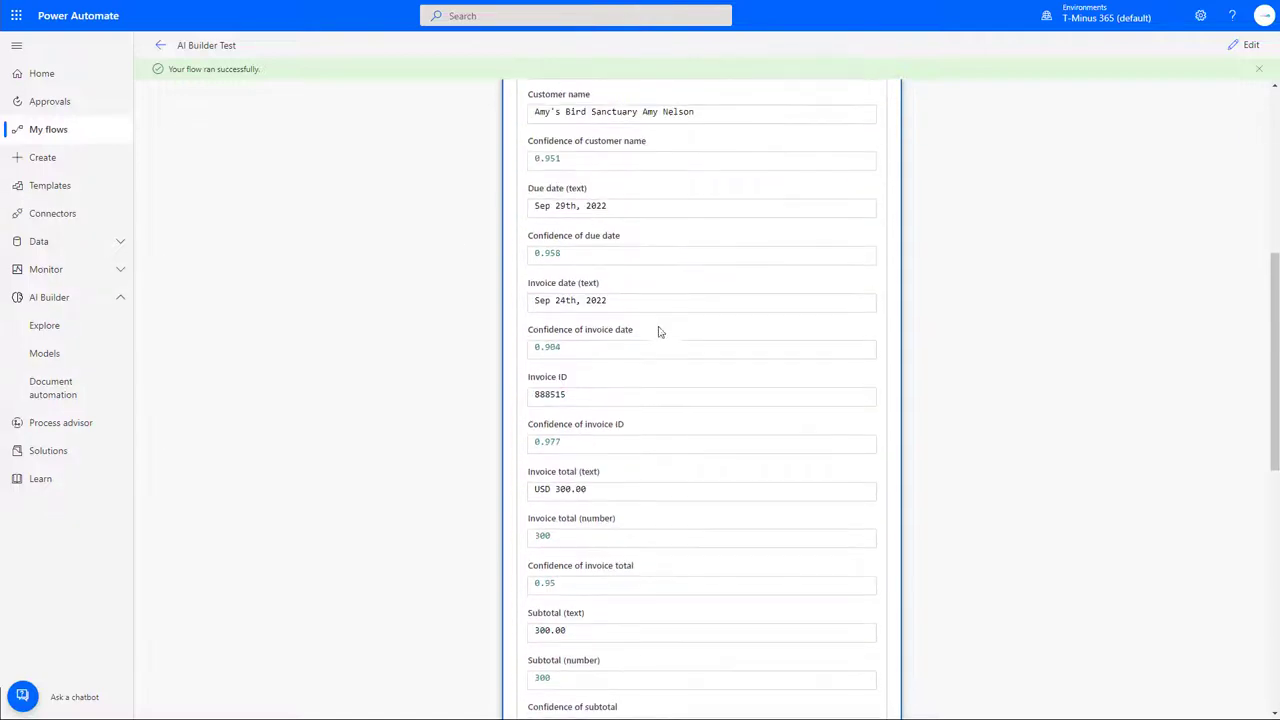
{"action": "scroll", "coordinate": [489, 366], "scroll_direction": "down", "scroll_amount": 7}
{"action": "scroll", "coordinate": [477, 413], "scroll_direction": "down", "scroll_amount": 4}
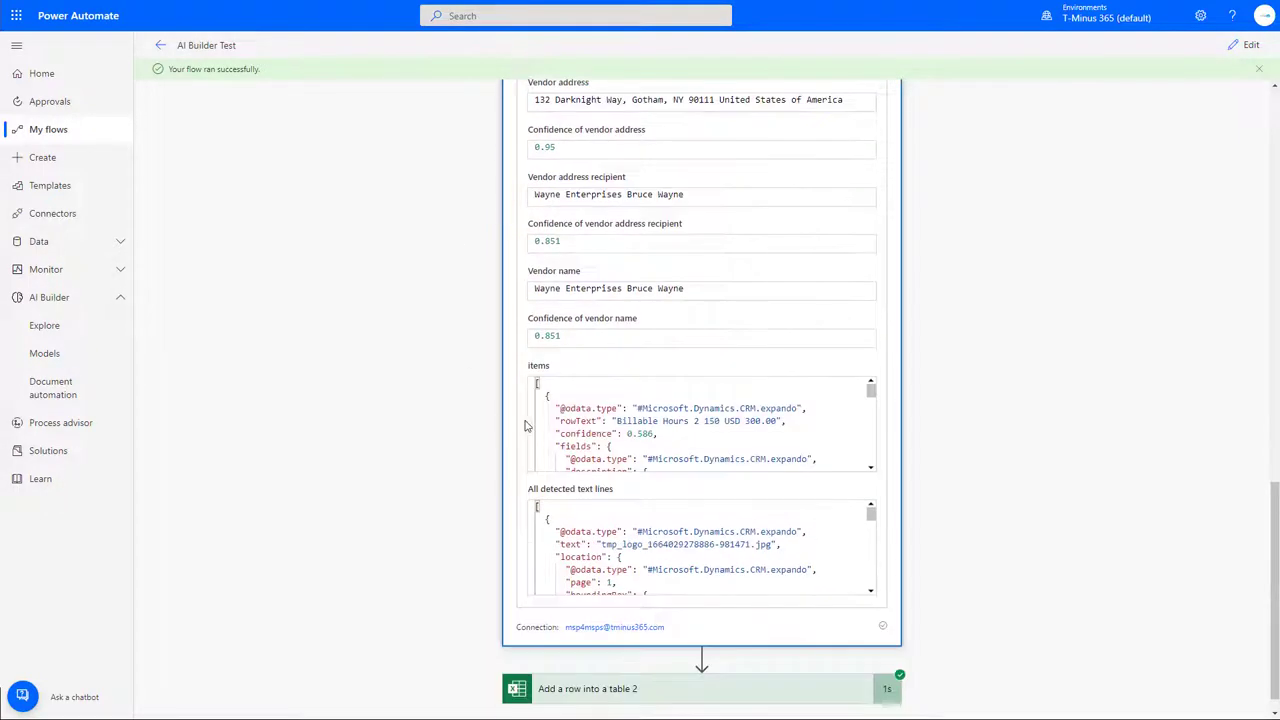
{"action": "scroll", "coordinate": [630, 366], "scroll_direction": "up", "scroll_amount": 1}
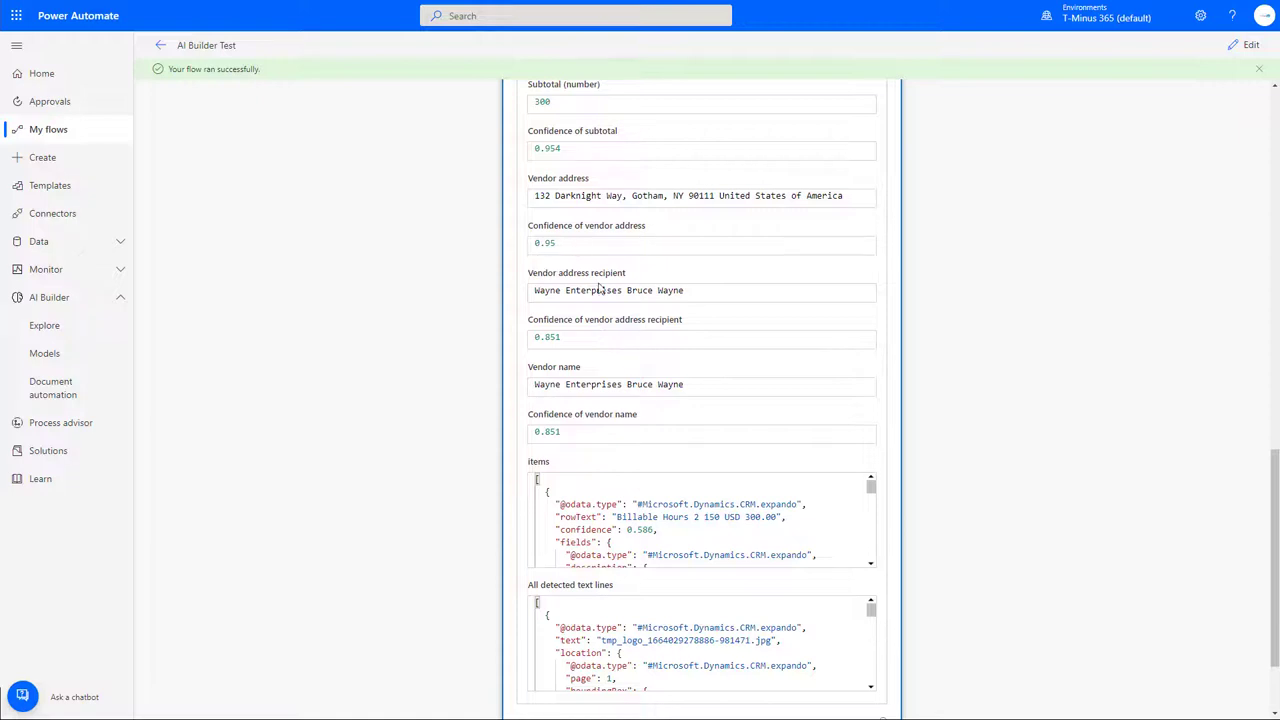
{"action": "scroll", "coordinate": [635, 338], "scroll_direction": "up", "scroll_amount": 5}
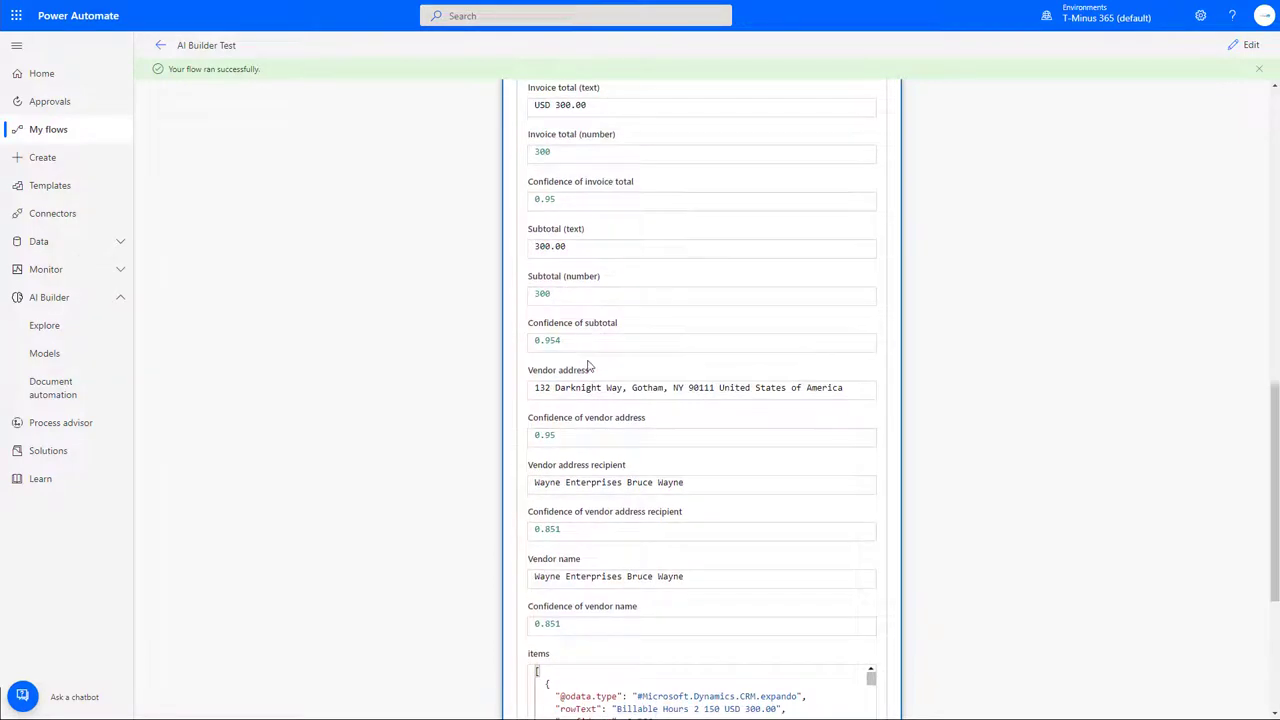
{"action": "scroll", "coordinate": [600, 362], "scroll_direction": "up", "scroll_amount": 5}
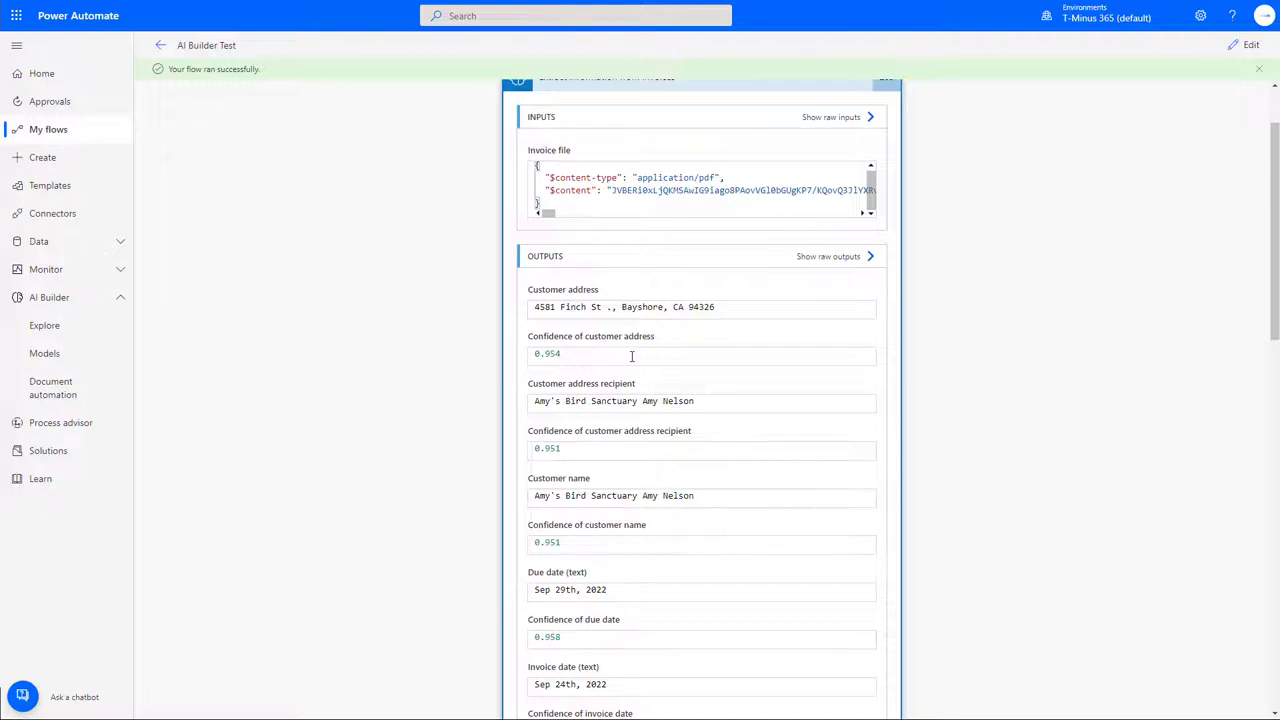
{"action": "scroll", "coordinate": [655, 335], "scroll_direction": "up", "scroll_amount": 2}
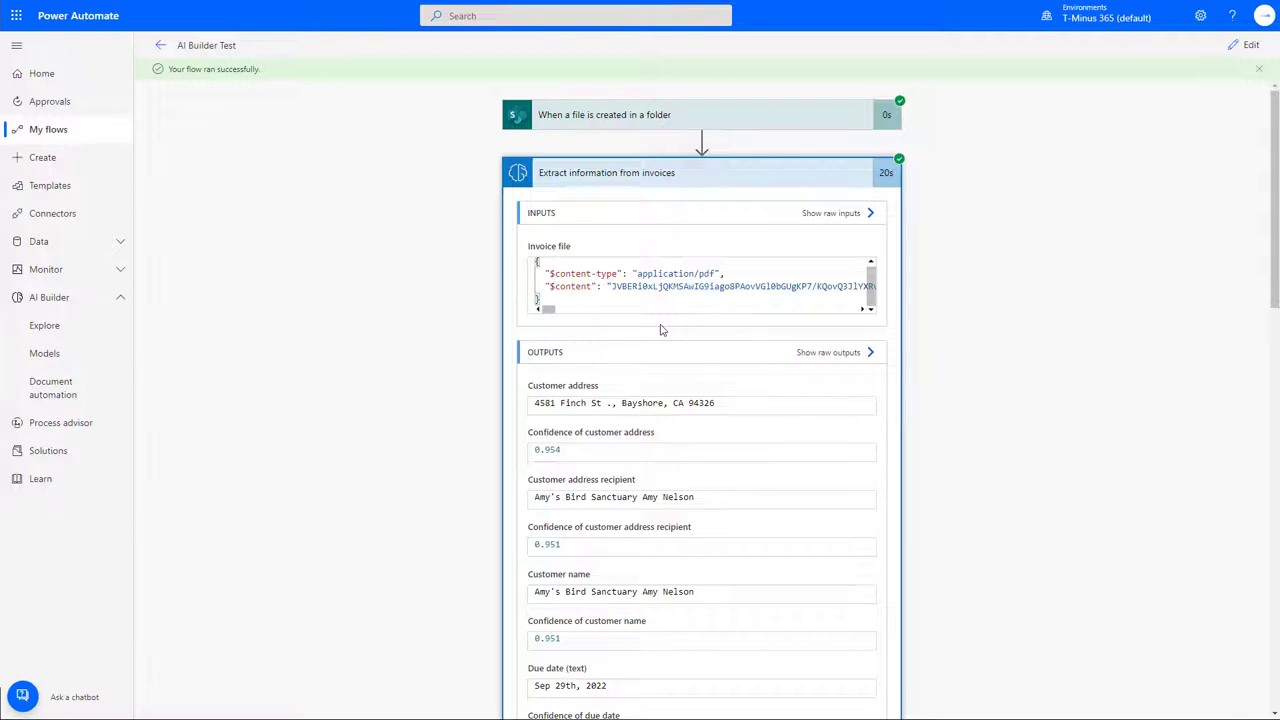
{"action": "left_click", "coordinate": [665, 172]}
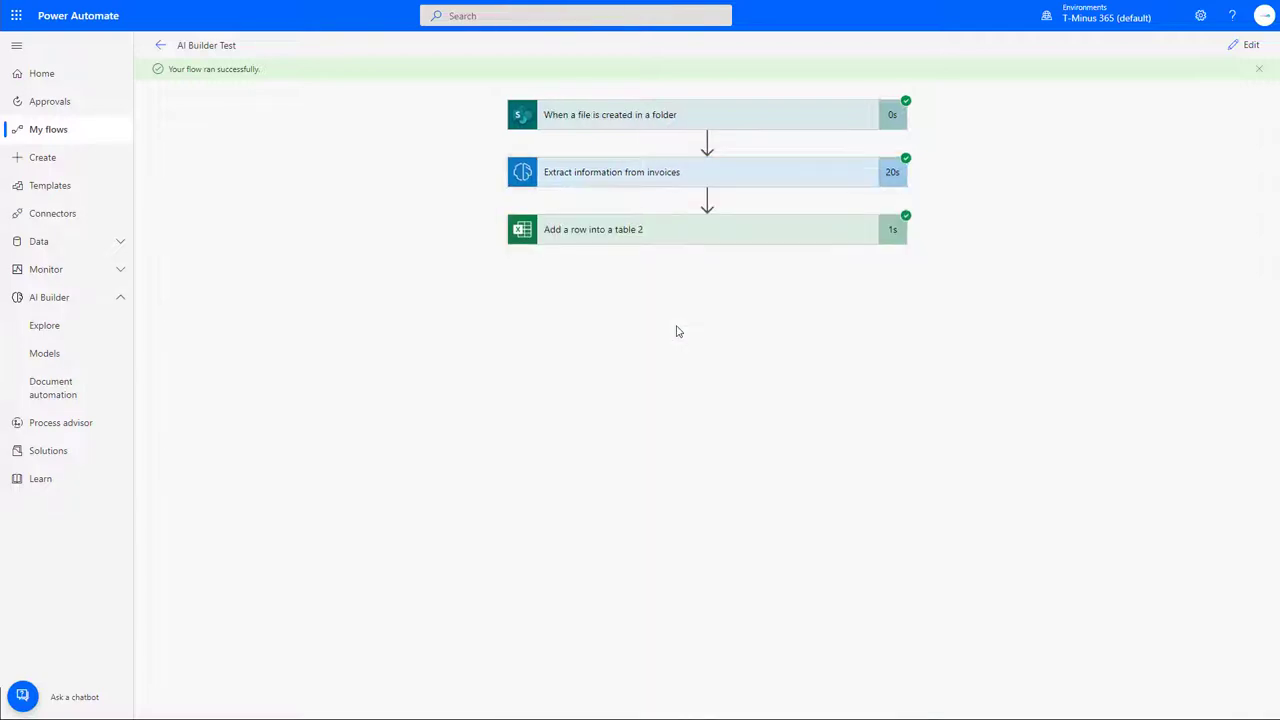
Check the values passed by the Add a row into a table 2 action and the new row in the AI_Invoice Excel workbook
{"action": "left_click", "coordinate": [675, 224]}
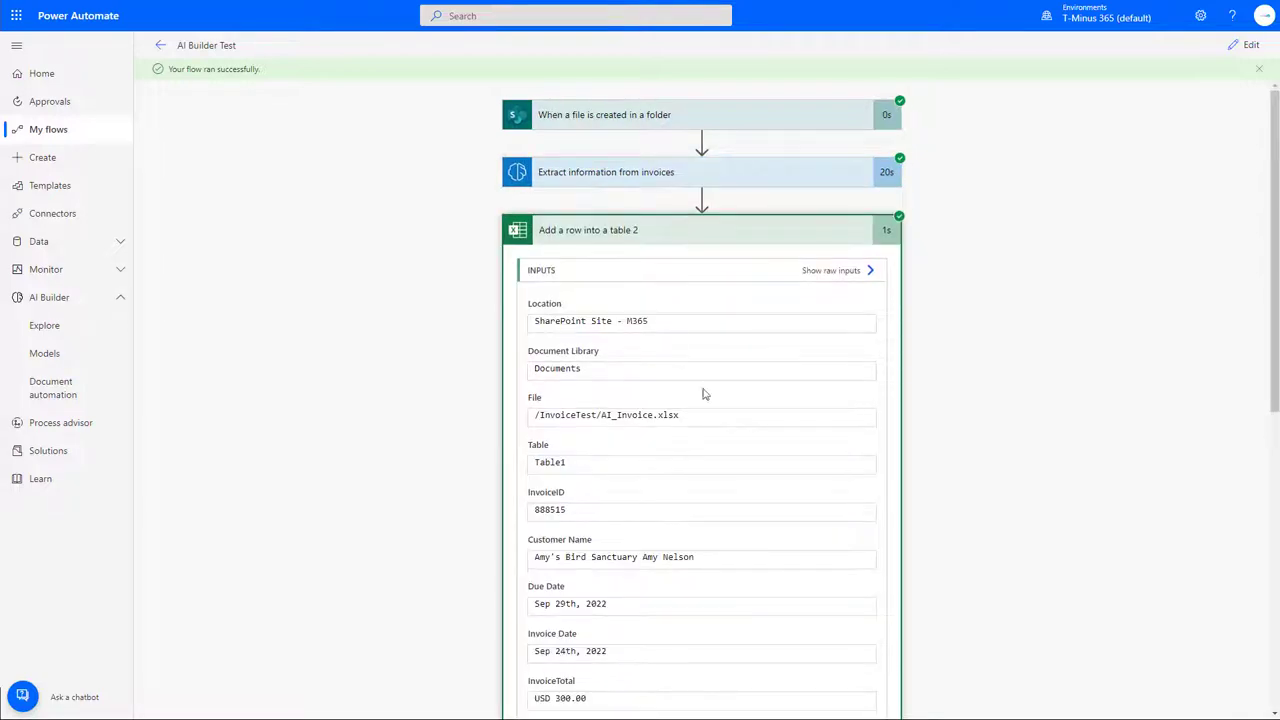
{"action": "scroll", "coordinate": [703, 394], "scroll_direction": "down", "scroll_amount": 4}
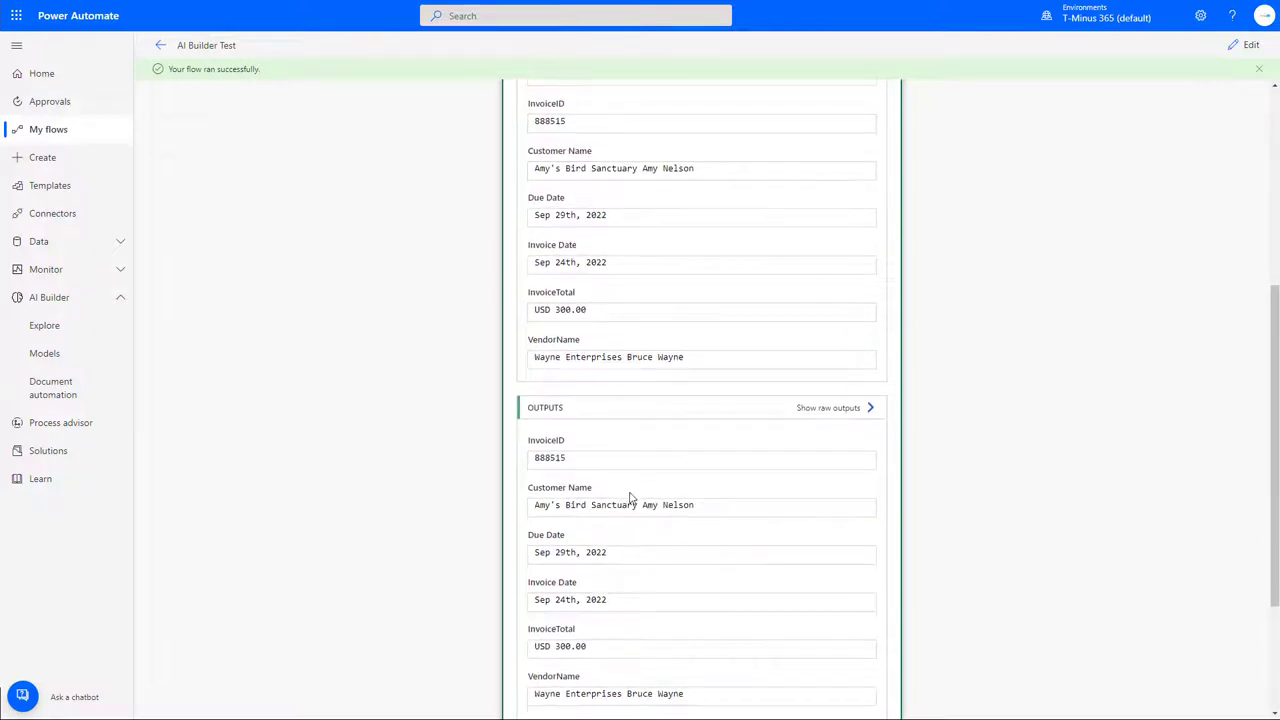
{"action": "scroll", "coordinate": [630, 497], "scroll_direction": "down", "scroll_amount": 2}
{"action": "scroll", "coordinate": [483, 429], "scroll_direction": "up", "scroll_amount": 2}
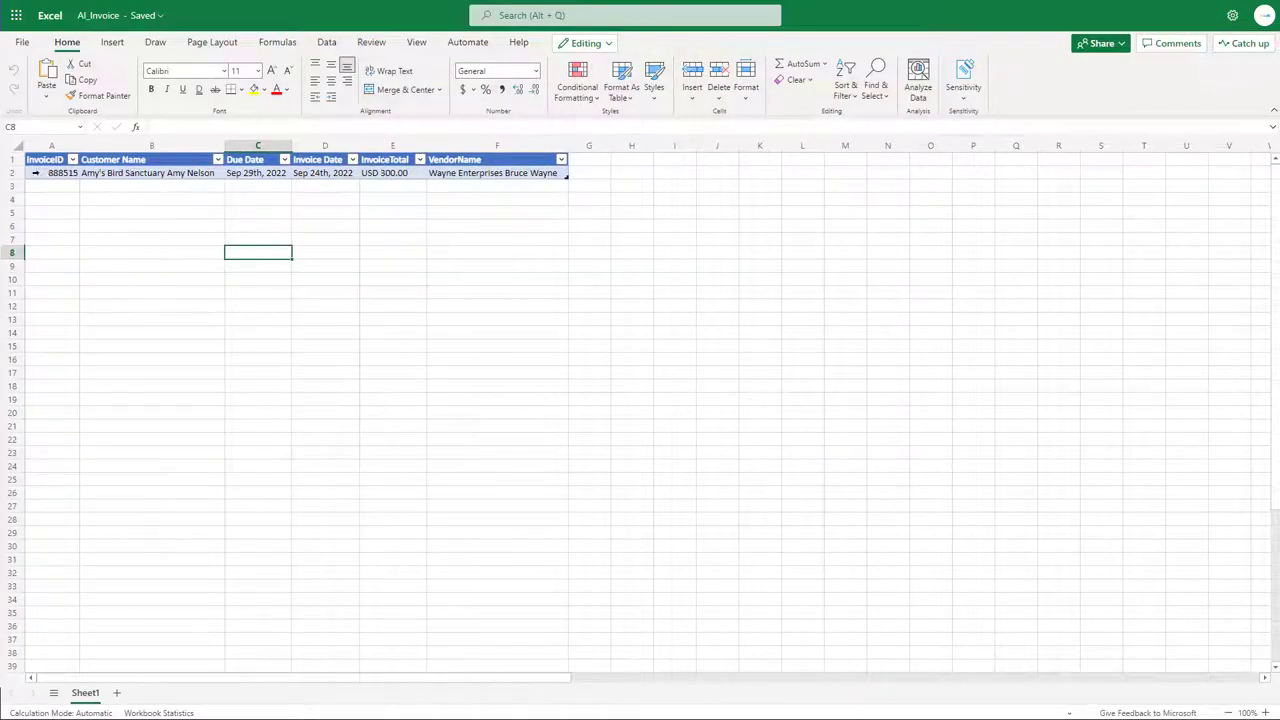
{"action": "left_click", "coordinate": [30, 173]}
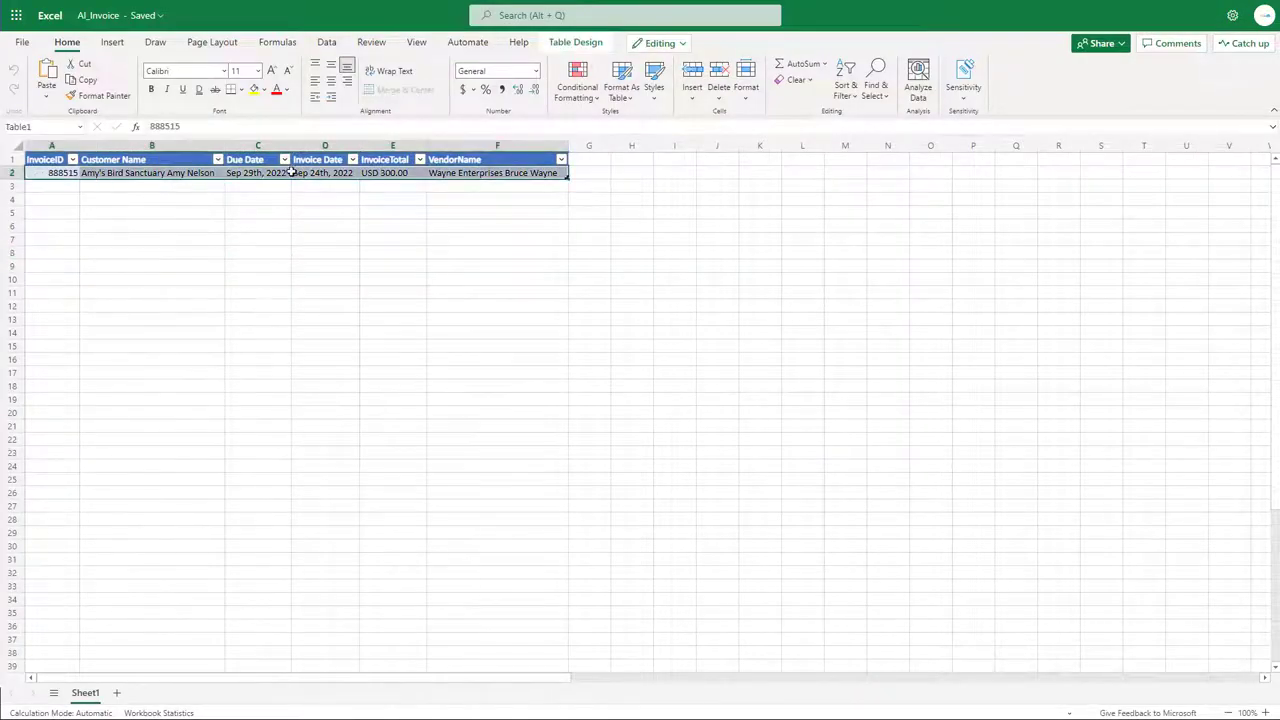
{"action": "left_click", "coordinate": [318, 224]}
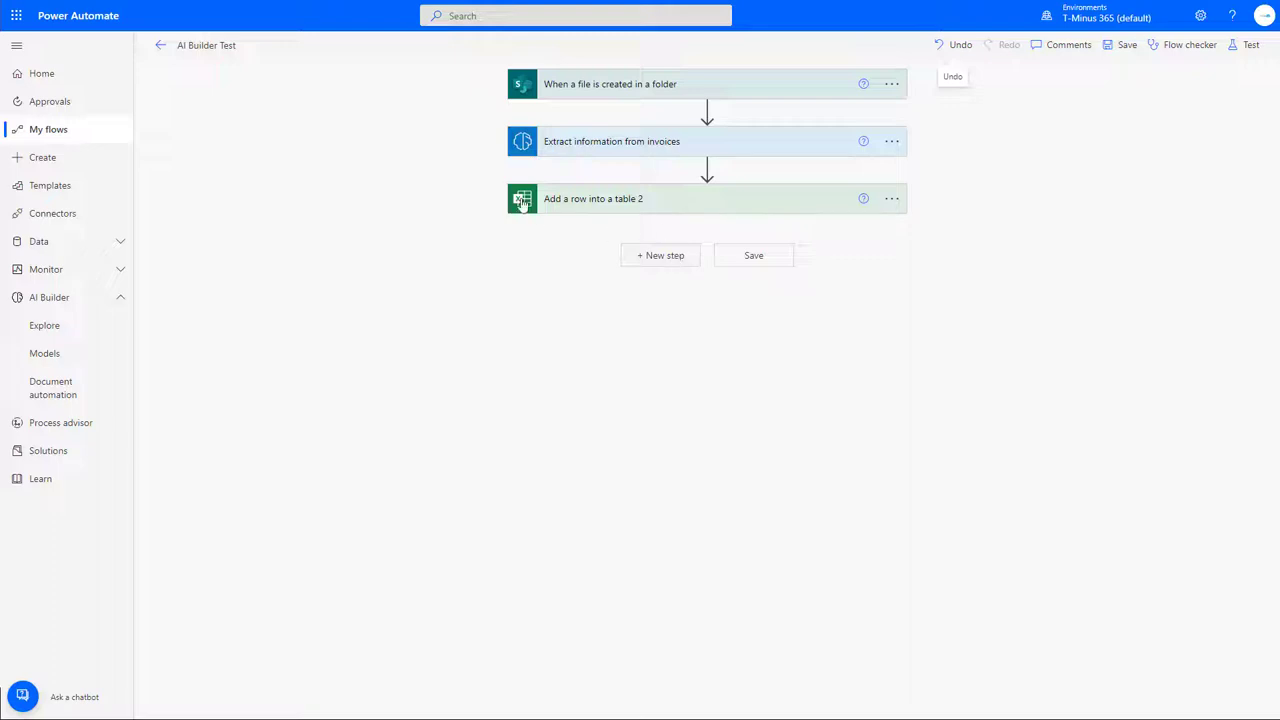
Add a SharePoint Create item action after the Excel row action in the AI Builder Test flow
{"action": "left_click", "coordinate": [671, 262]}
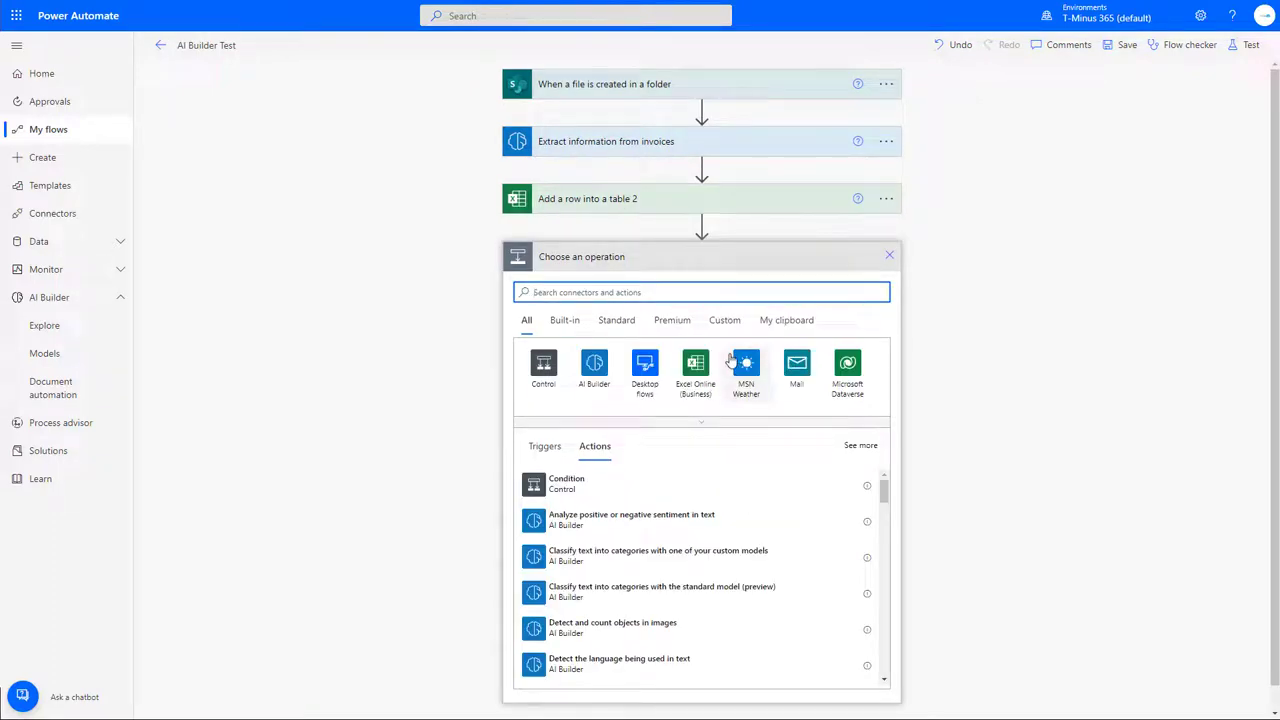
{"action": "type", "text": "Sharepoint"}
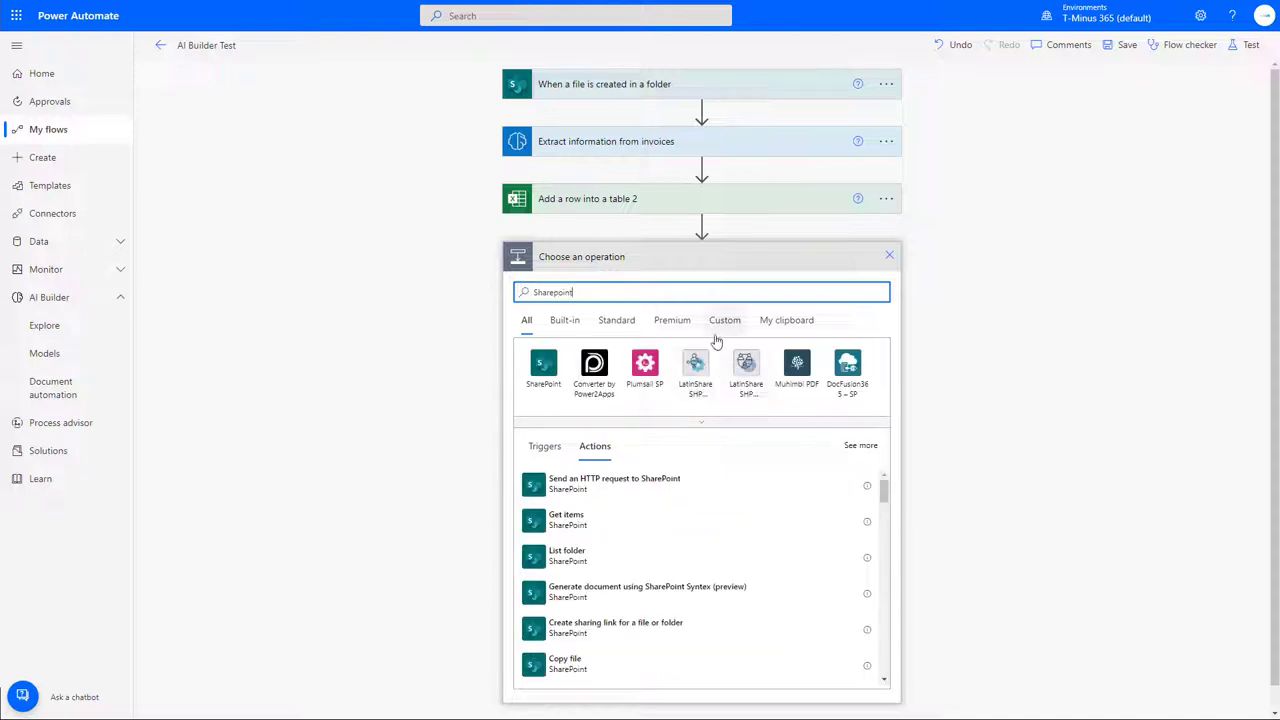
{"action": "left_click", "coordinate": [542, 362]}
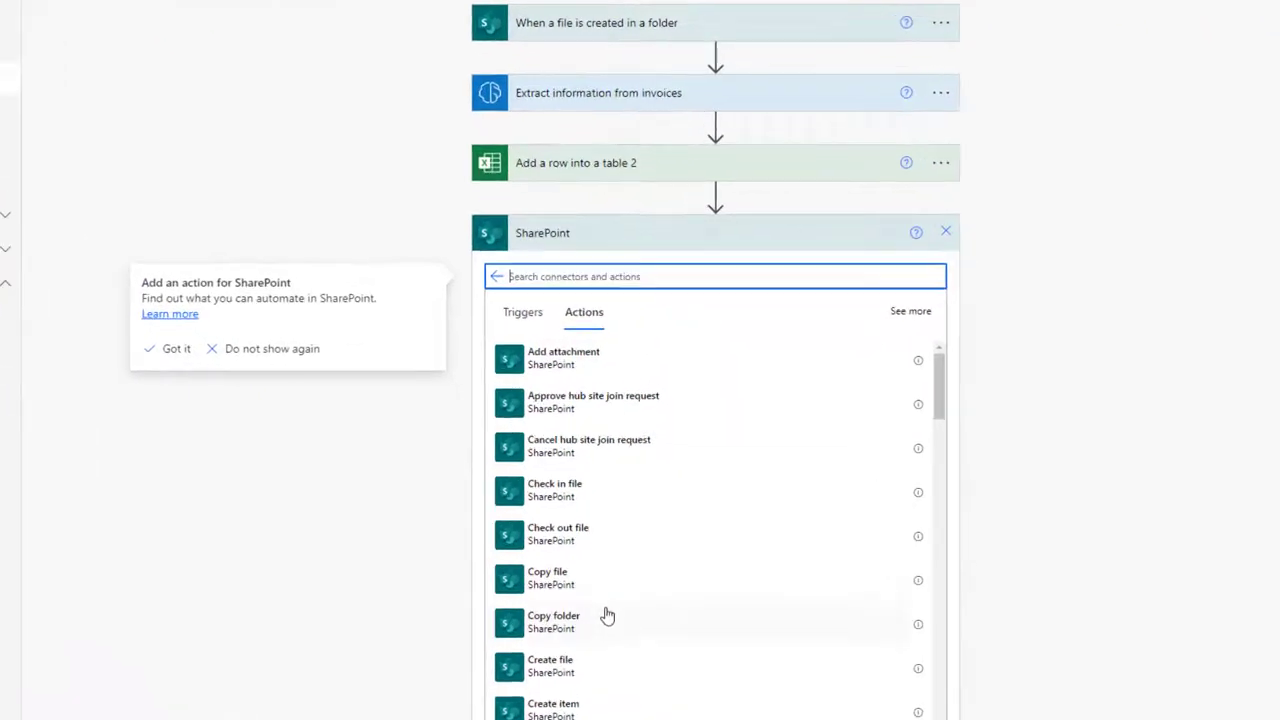
{"action": "type", "text": "c"}
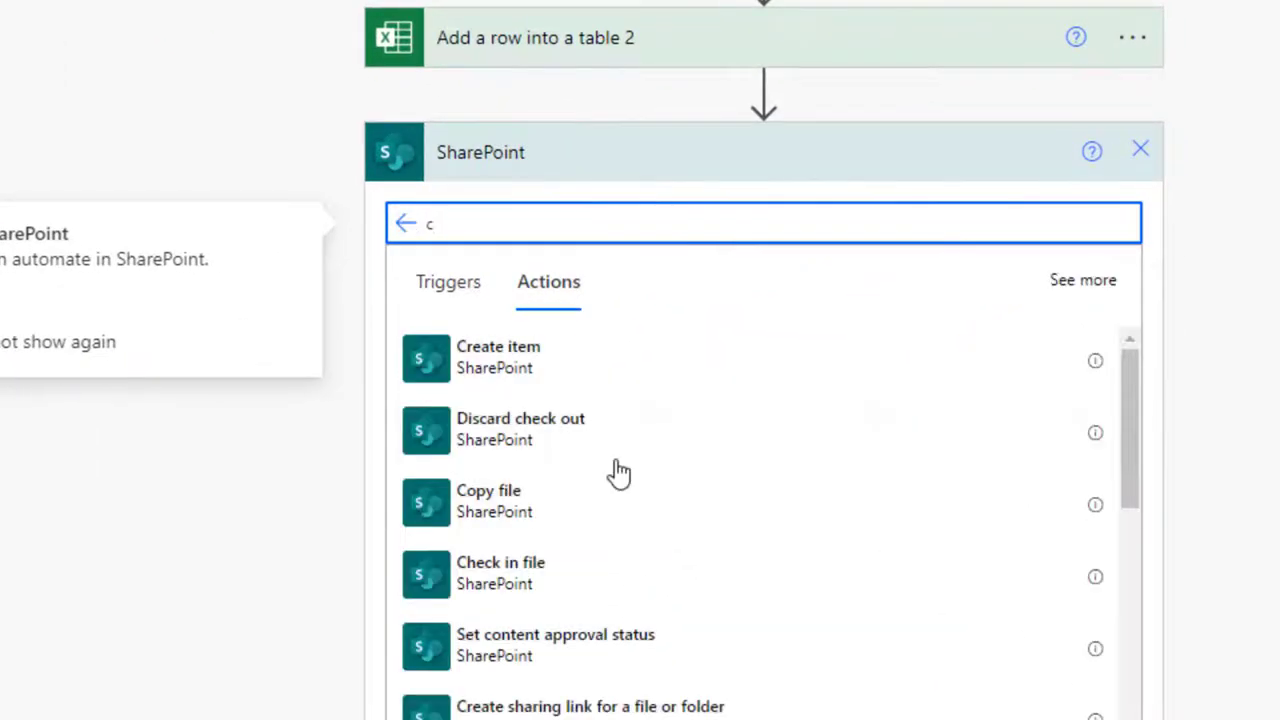
{"action": "type", "text": "re"}
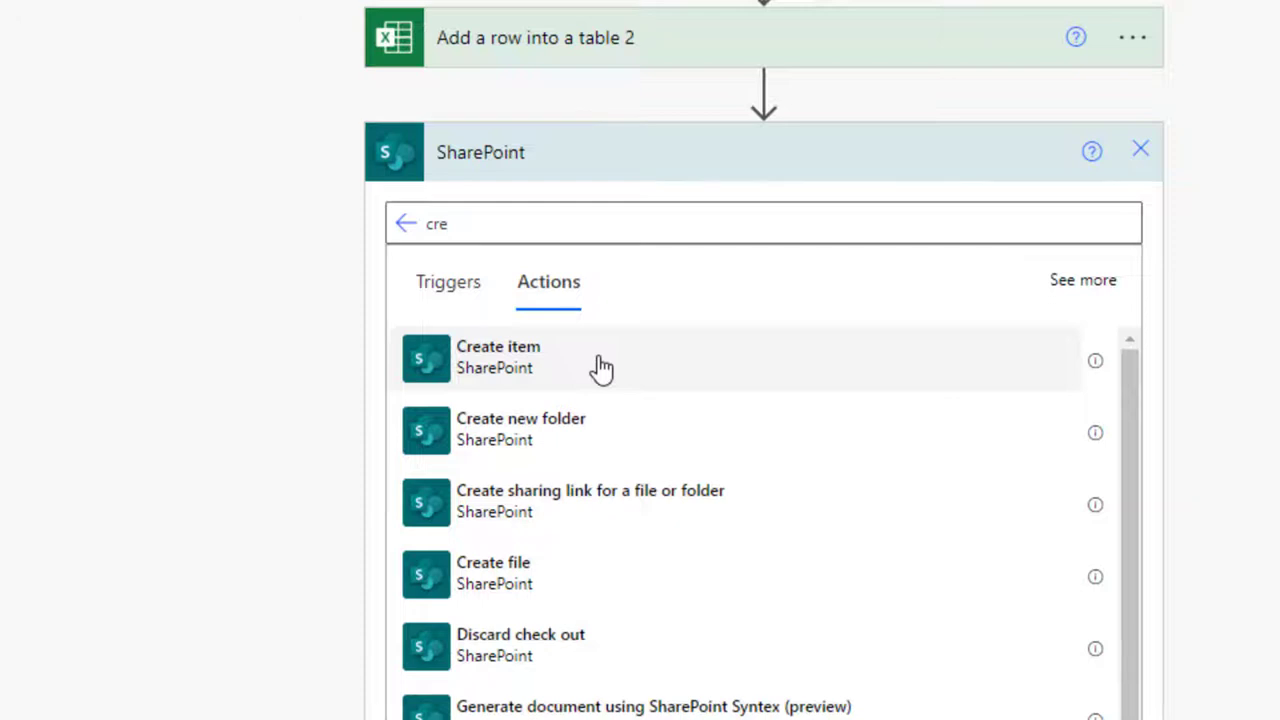
{"action": "left_click", "coordinate": [600, 368]}
Set the Create item action's site address to the M365 site and its list name to Invoice List
{"action": "left_click", "coordinate": [729, 211]}
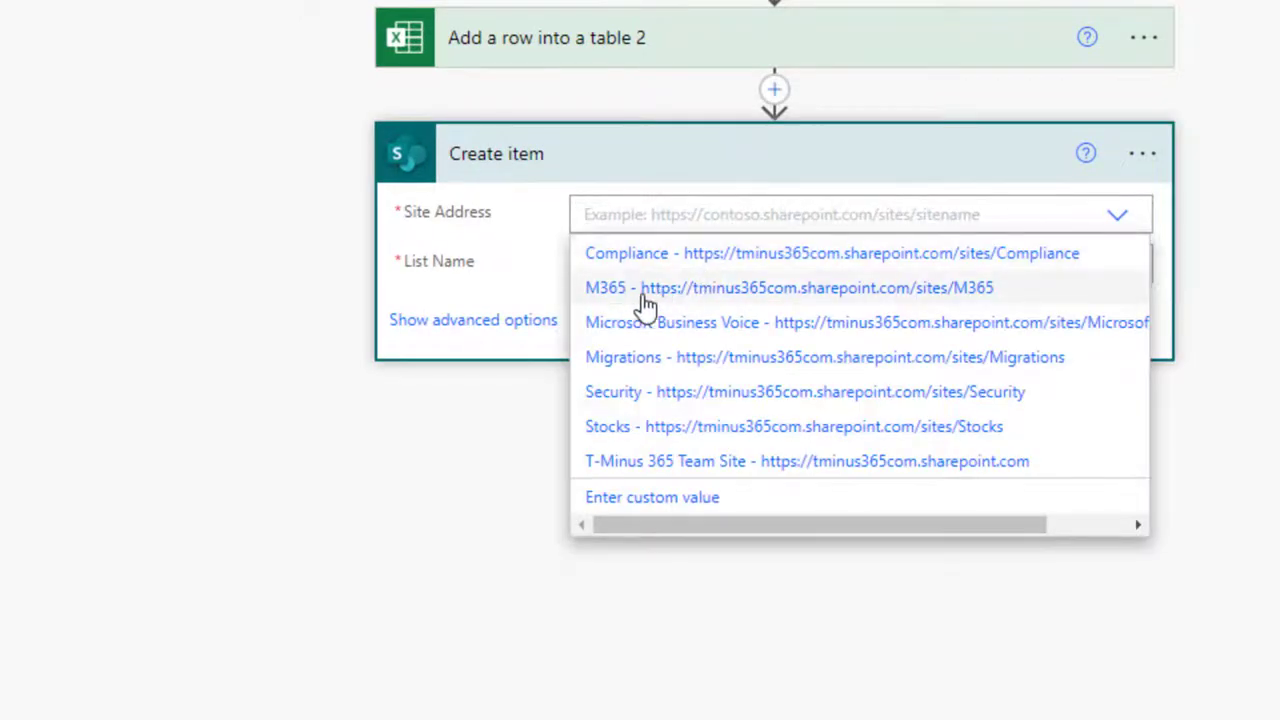
{"action": "left_click", "coordinate": [645, 288]}
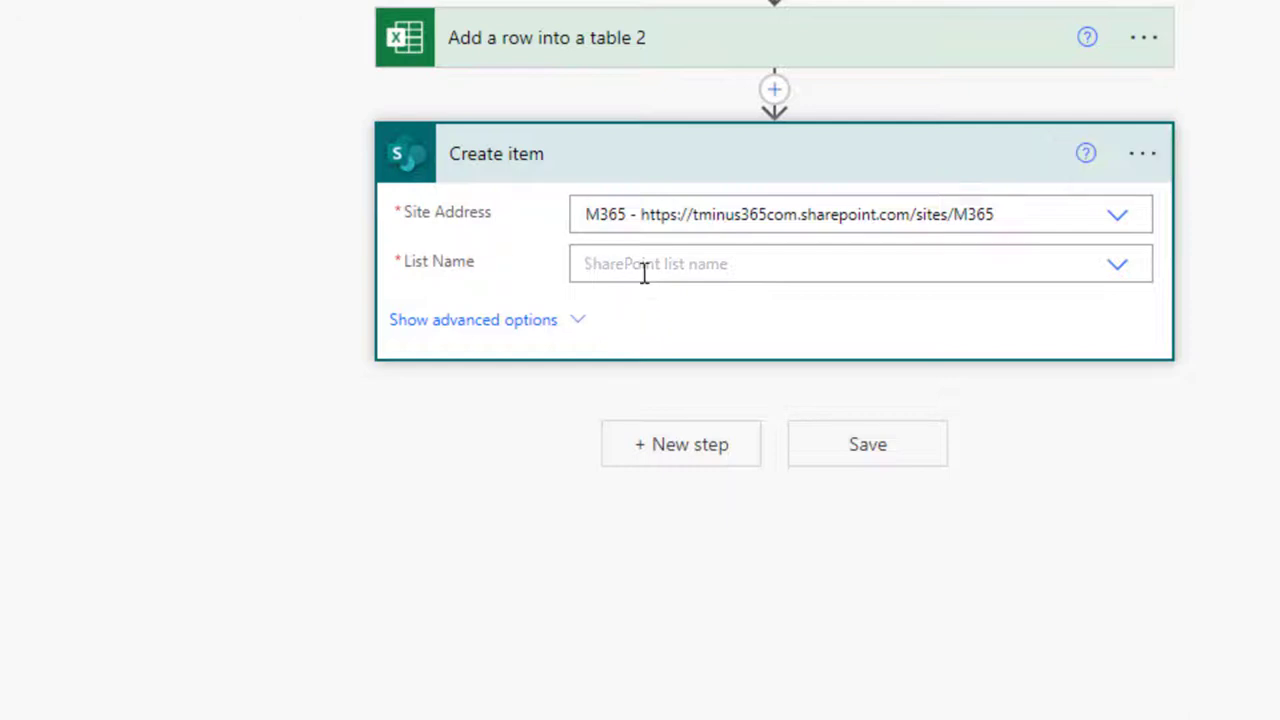
{"action": "left_click", "coordinate": [645, 268]}
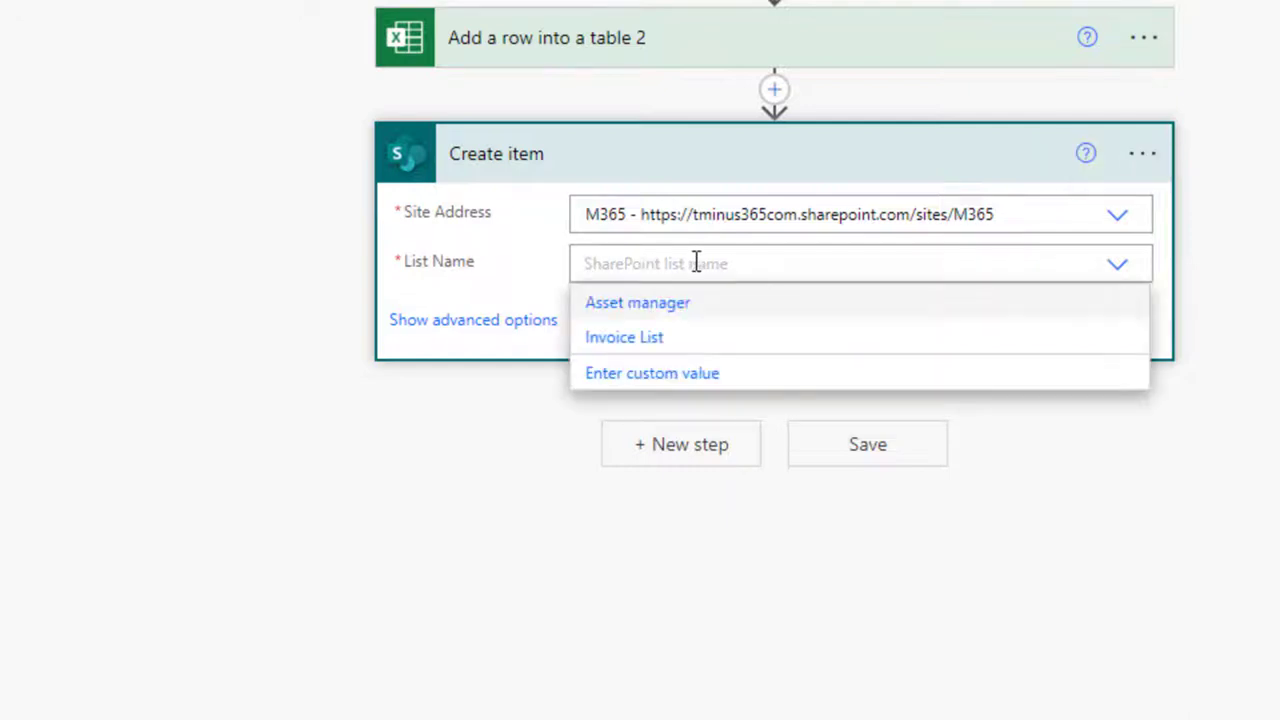
{"action": "left_click", "coordinate": [600, 340]}
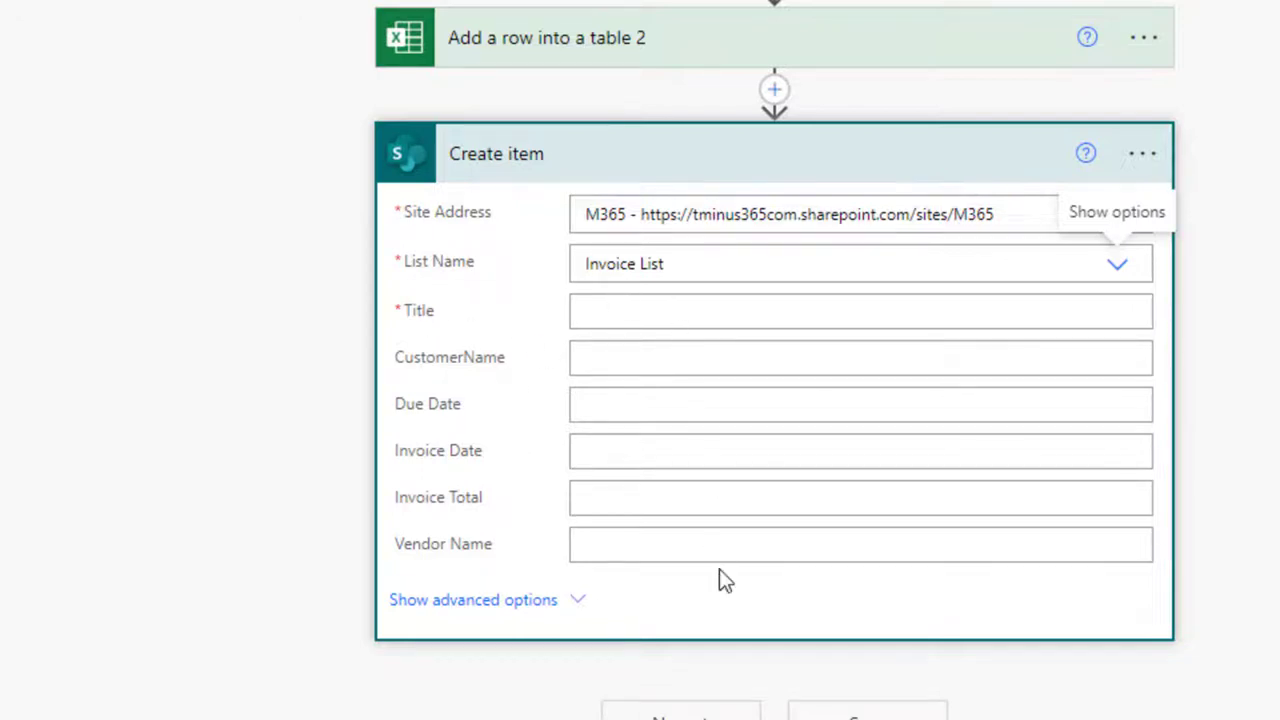
Map the Create item Title field to the extracted Invoice ID and the CustomerName field to the extracted Customer name
{"action": "left_click", "coordinate": [677, 312]}
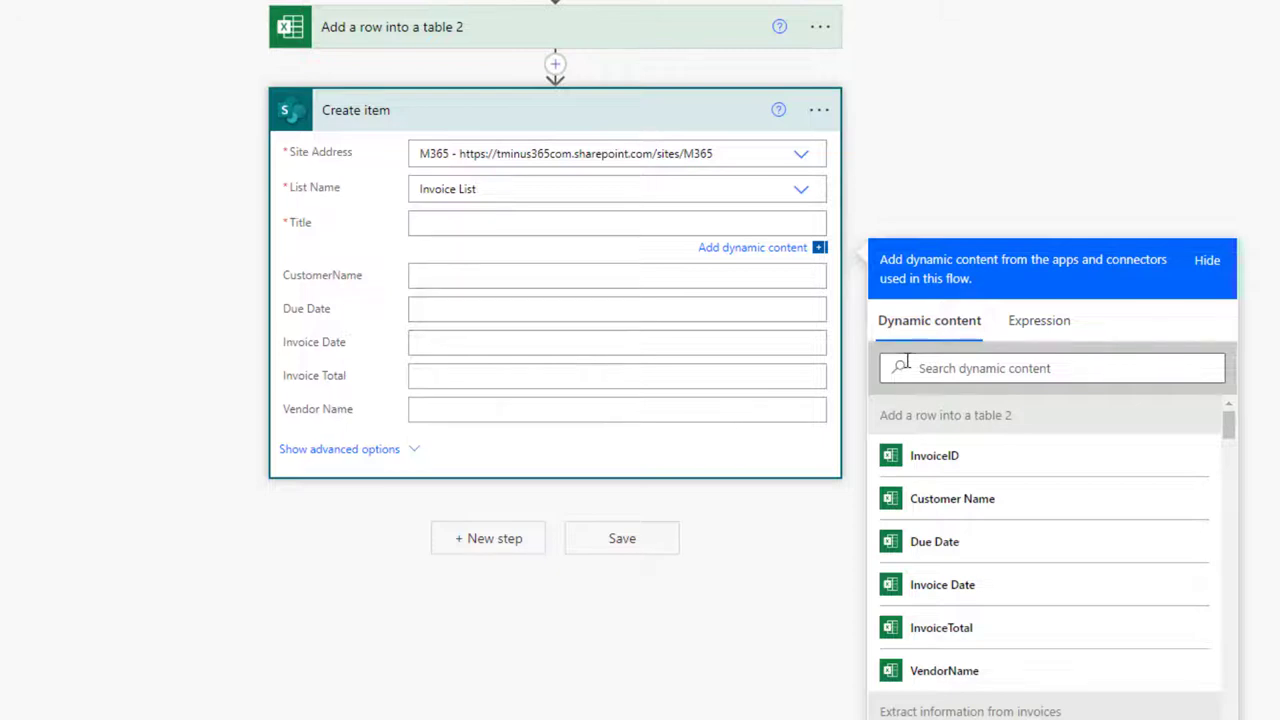
{"action": "left_click", "coordinate": [937, 366]}
{"action": "type", "text": "Inv"}
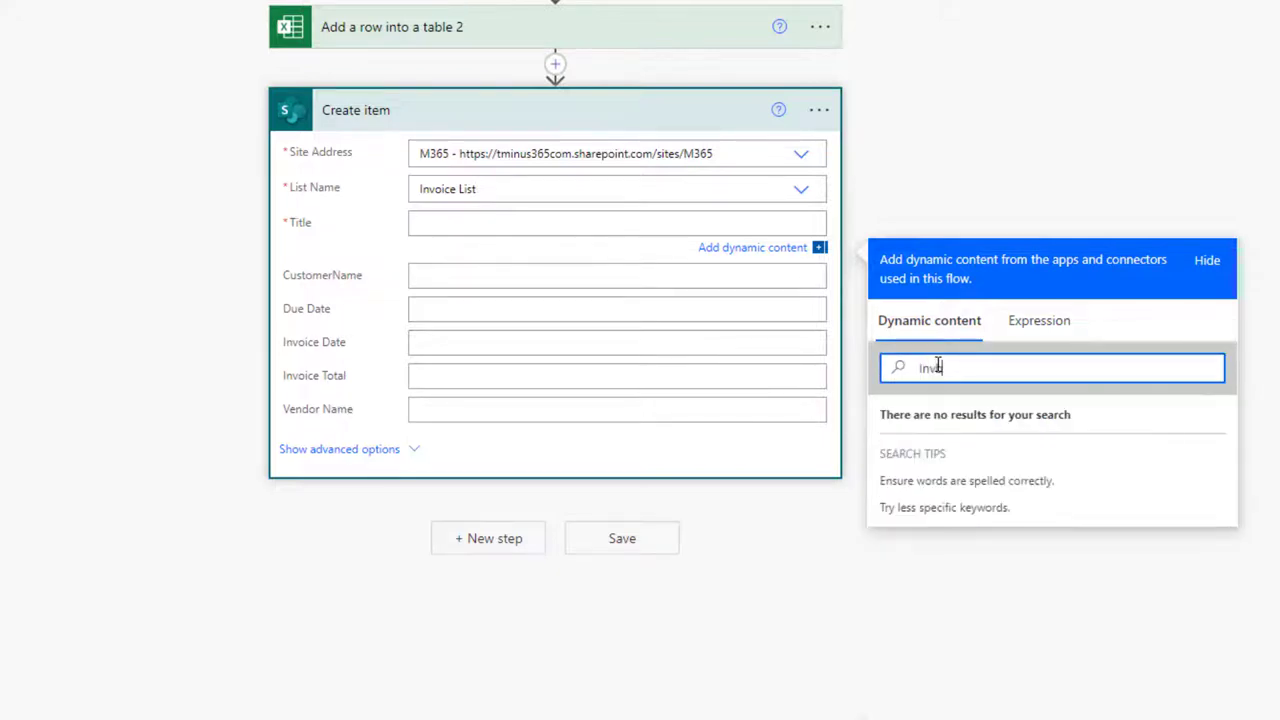
{"action": "type", "text": "oiceID"}
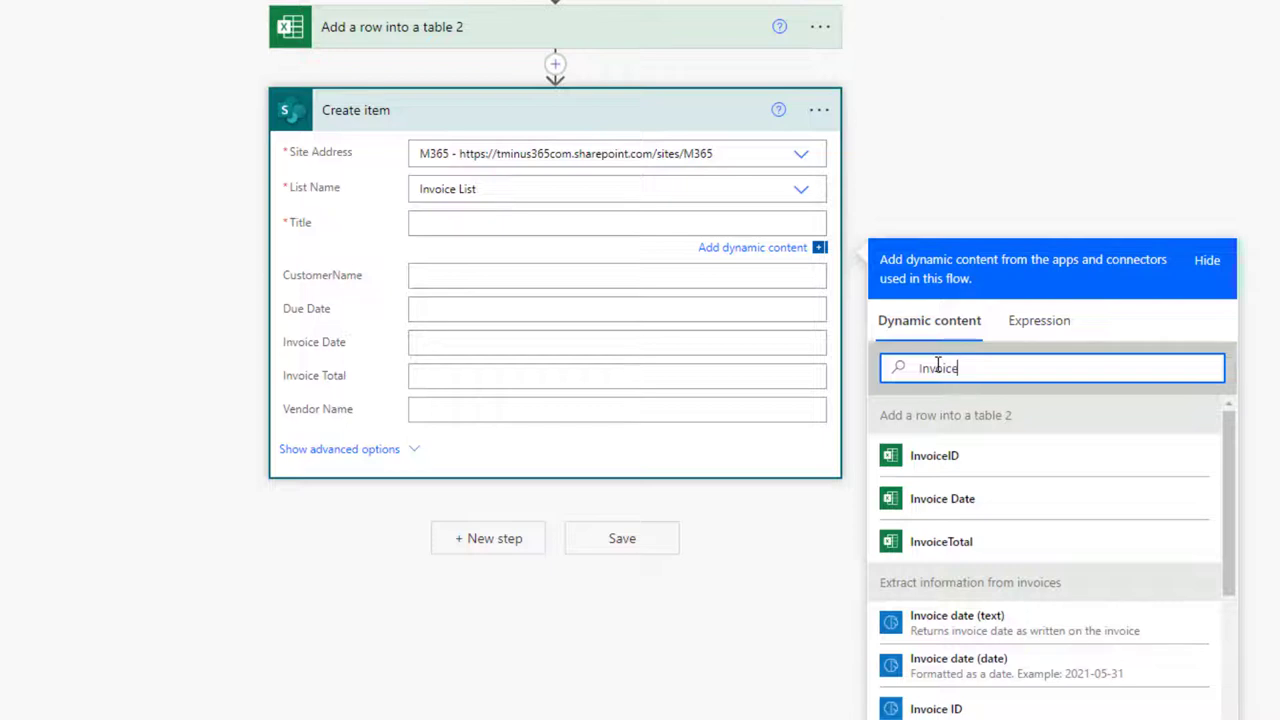
{"action": "left_click", "coordinate": [1006, 668]}
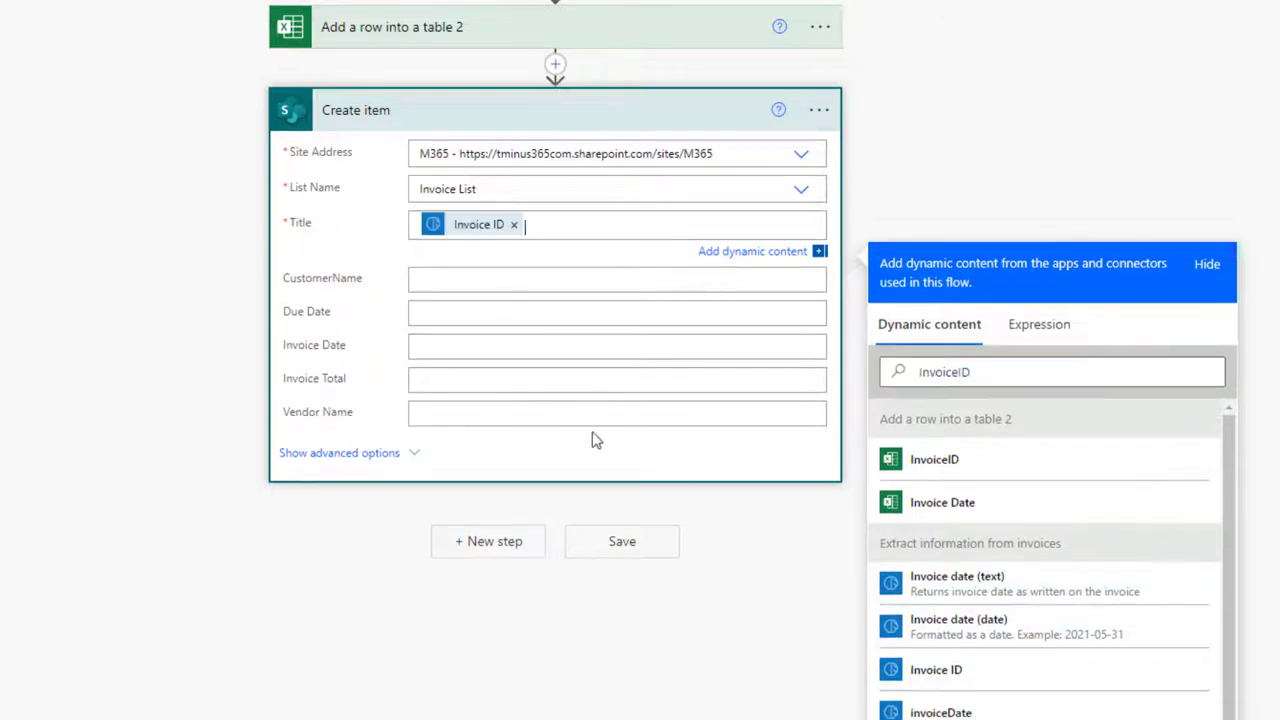
{"action": "left_click", "coordinate": [502, 281]}
{"action": "left_click", "coordinate": [888, 405]}
{"action": "type", "text": "Customer"}
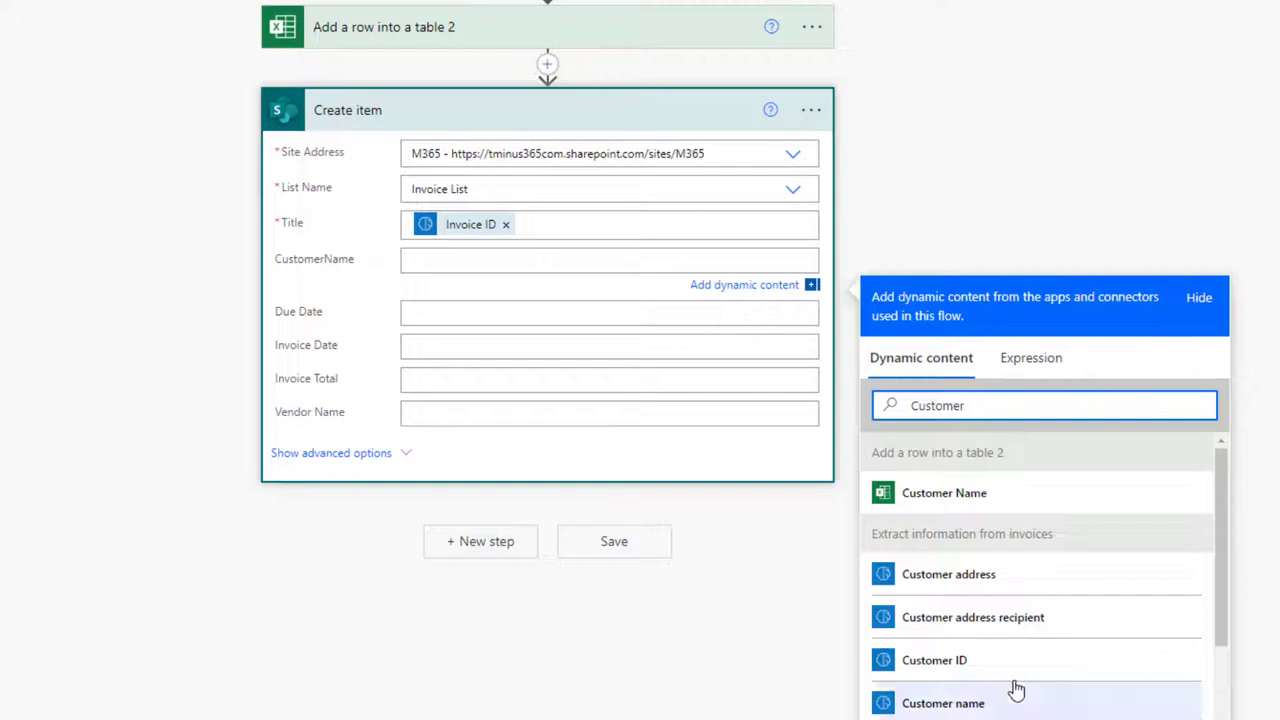
{"action": "left_click", "coordinate": [1014, 704]}
Map the Create item Due Date field to Due date (date) and the Invoice Date field to Invoice date (date)
{"action": "left_click", "coordinate": [507, 312]}
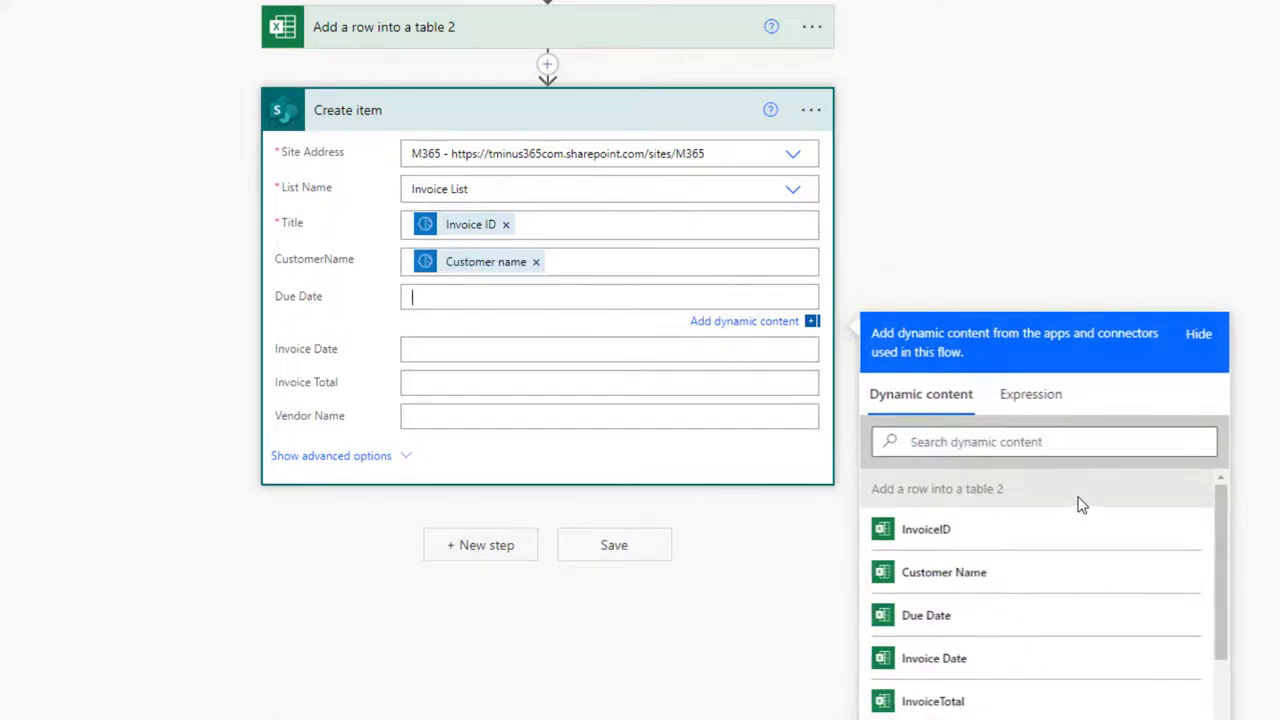
{"action": "left_click", "coordinate": [1034, 430]}
{"action": "type", "text": "due date"}
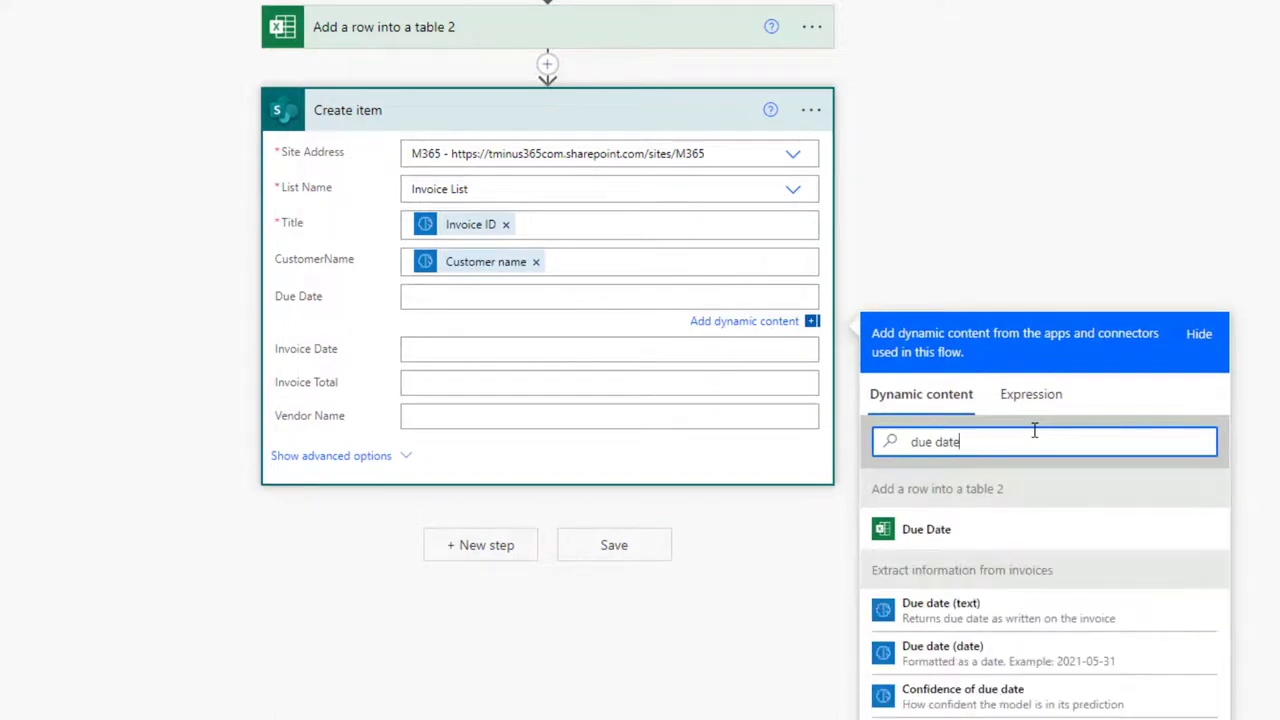
{"action": "left_click", "coordinate": [962, 674]}
{"action": "left_click", "coordinate": [515, 363]}
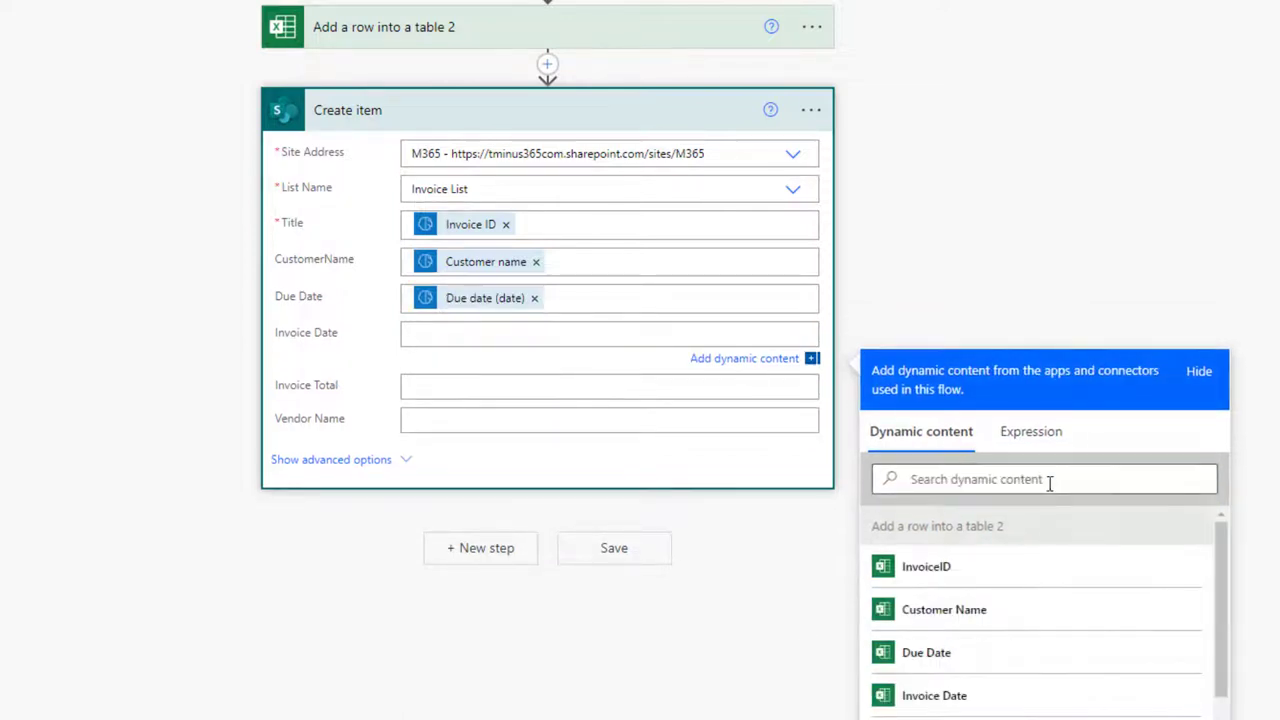
{"action": "left_click", "coordinate": [1043, 478]}
{"action": "type", "text": "invoice"}
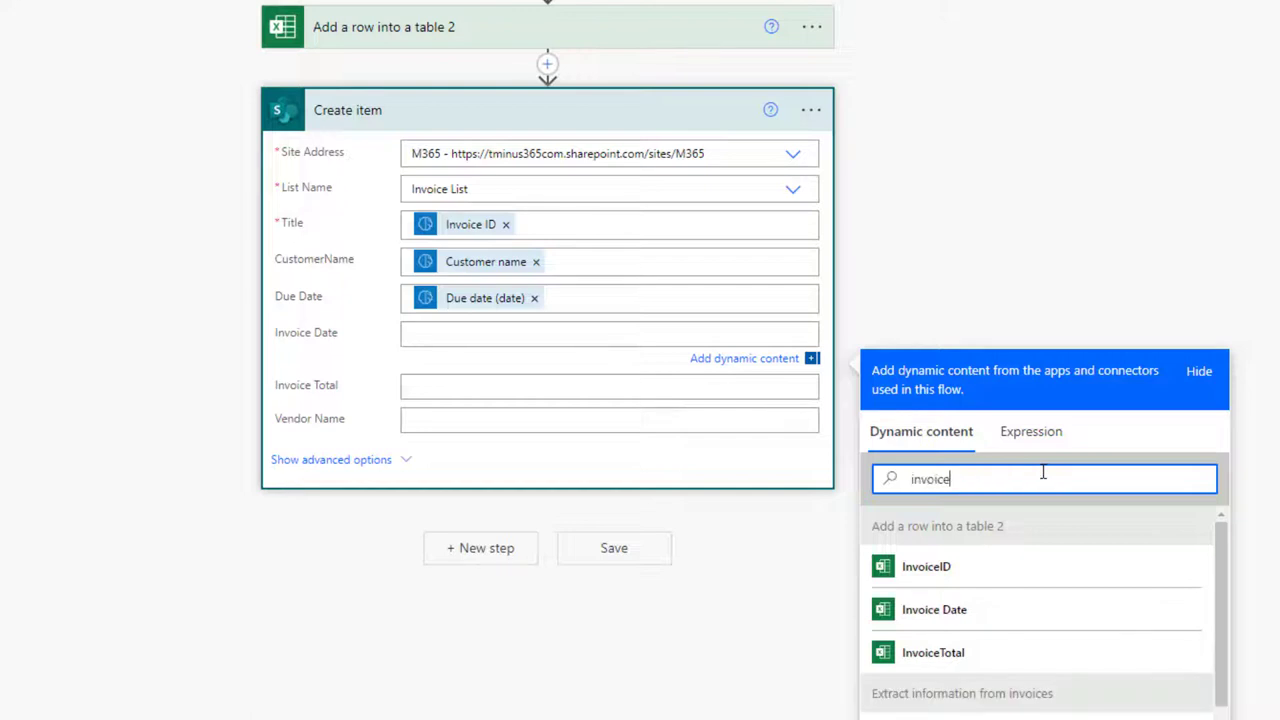
{"action": "scroll", "coordinate": [1024, 505], "scroll_direction": "down", "scroll_amount": 2}
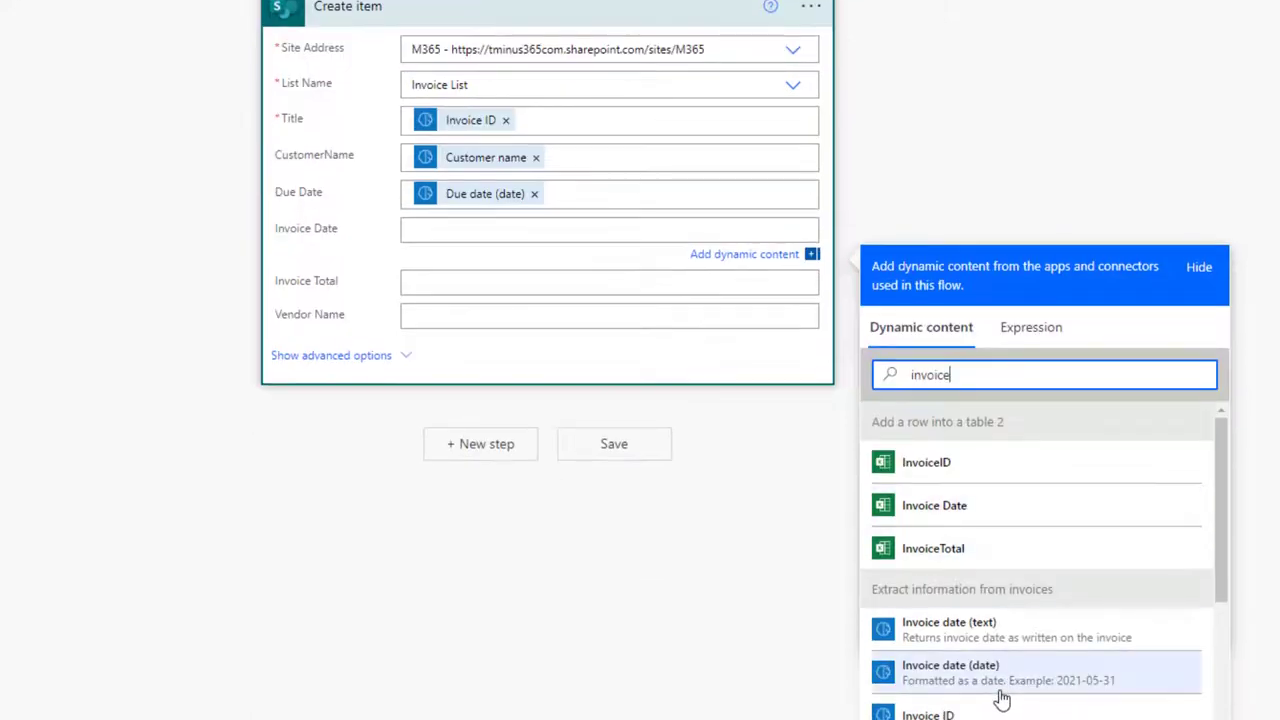
{"action": "left_click", "coordinate": [1000, 678]}
Map the Create item Invoice Total field to the extracted Invoice total (number) value
{"action": "left_click", "coordinate": [576, 289]}
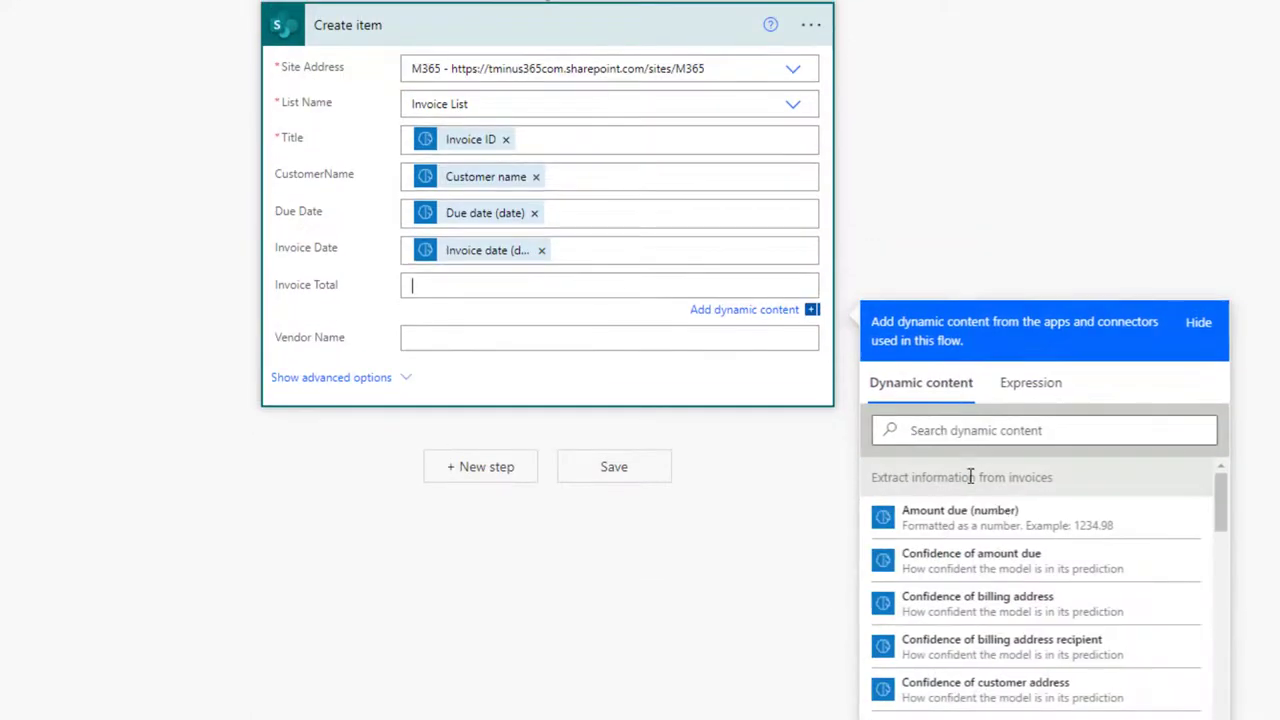
{"action": "left_click", "coordinate": [1047, 428]}
{"action": "type", "text": "total"}
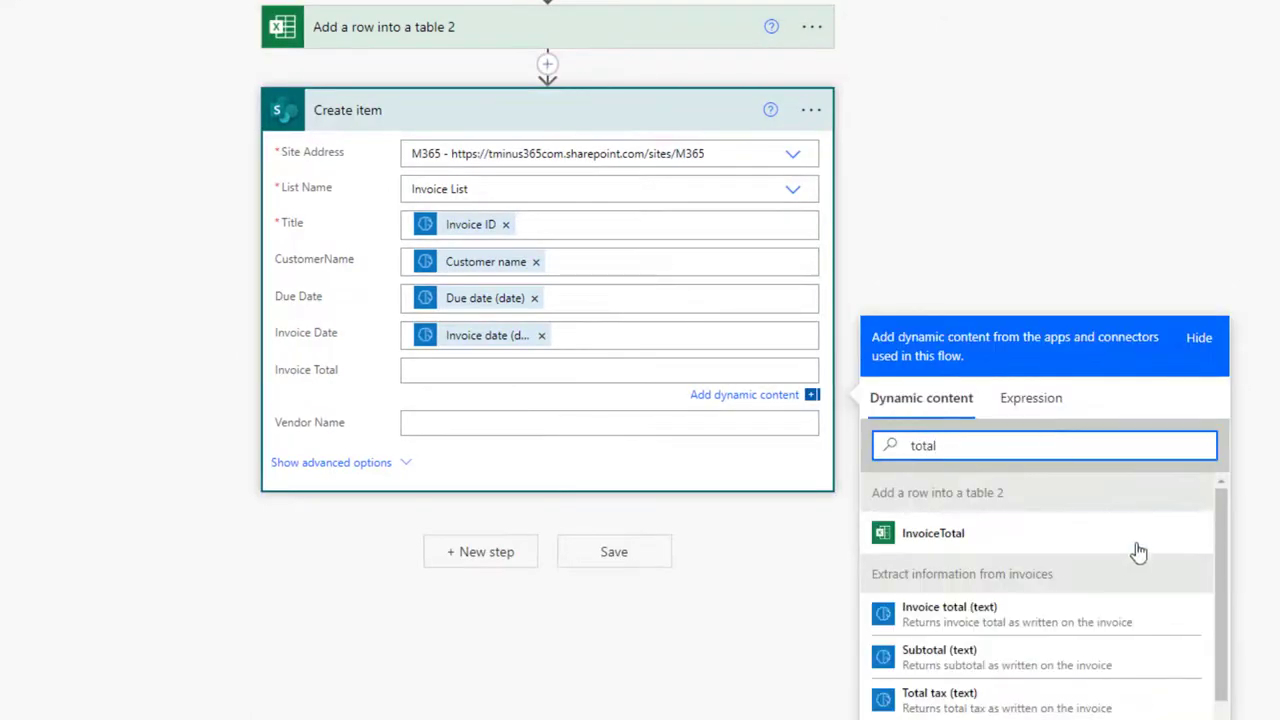
{"action": "scroll", "coordinate": [1134, 551], "scroll_direction": "down", "scroll_amount": 1}
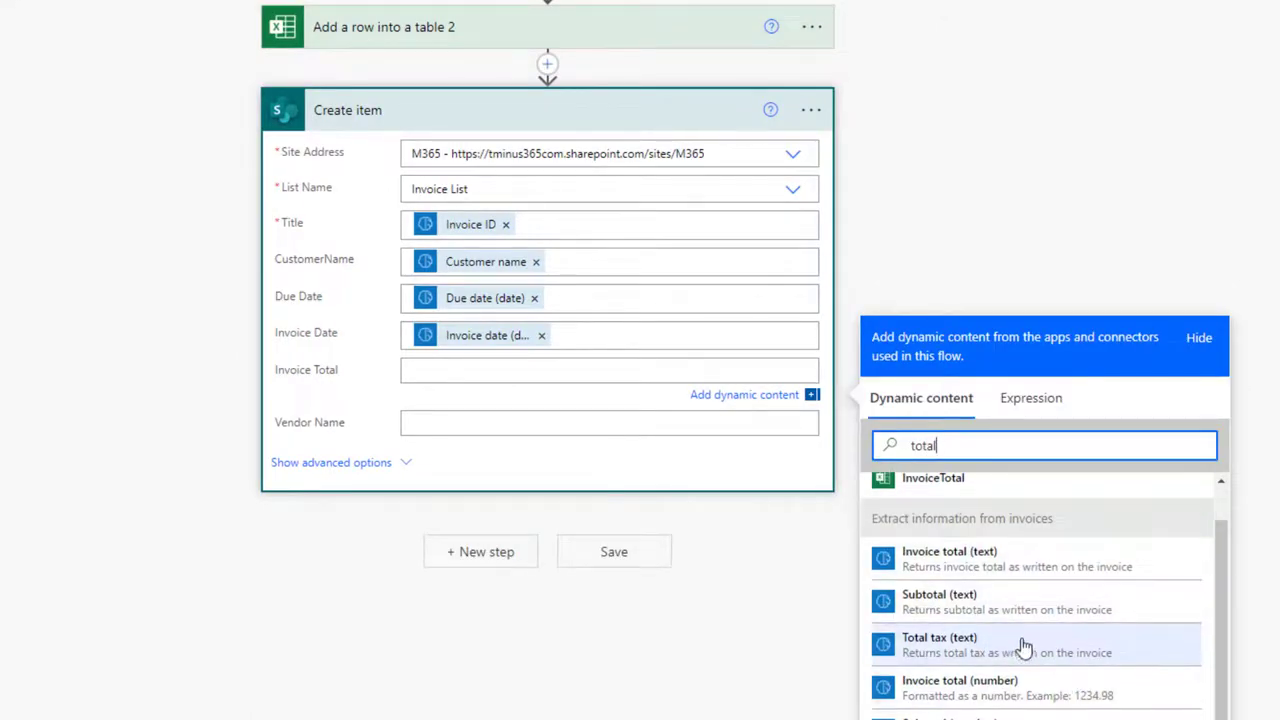
{"action": "left_click", "coordinate": [1012, 697]}
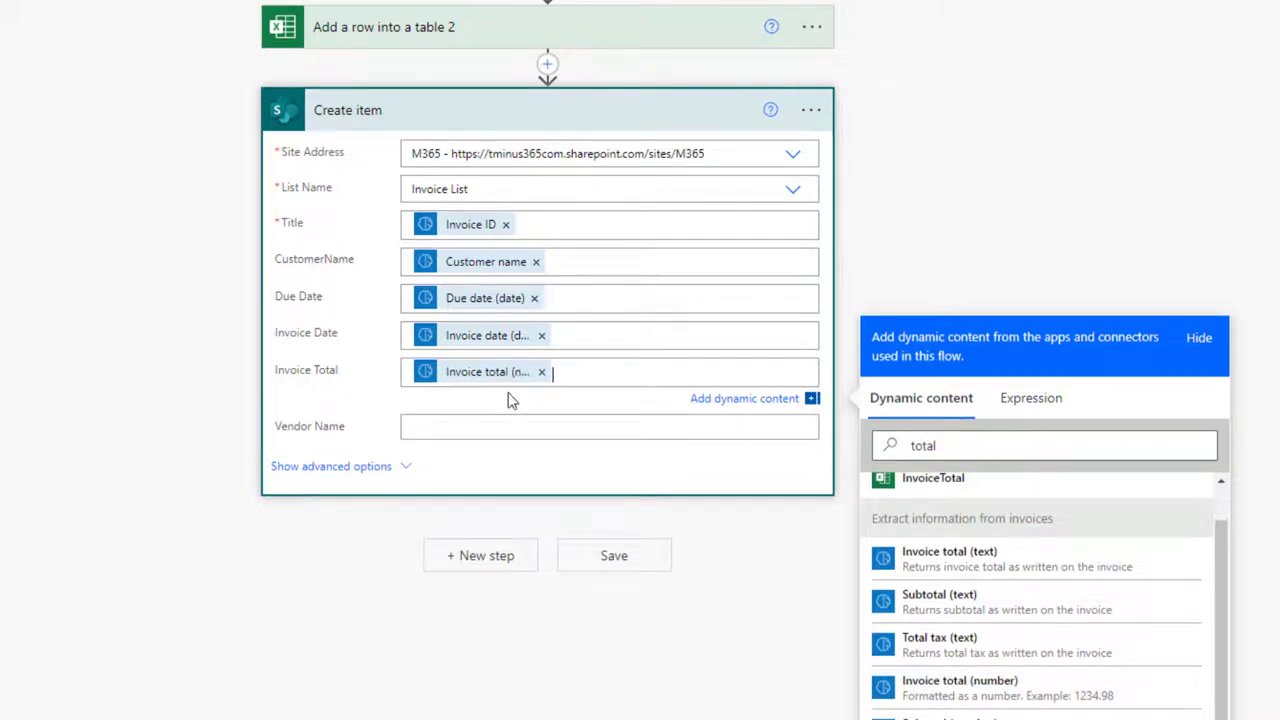
Map the Create item Vendor Name field to the Vendor name extracted from the invoice
{"action": "left_click", "coordinate": [516, 433]}
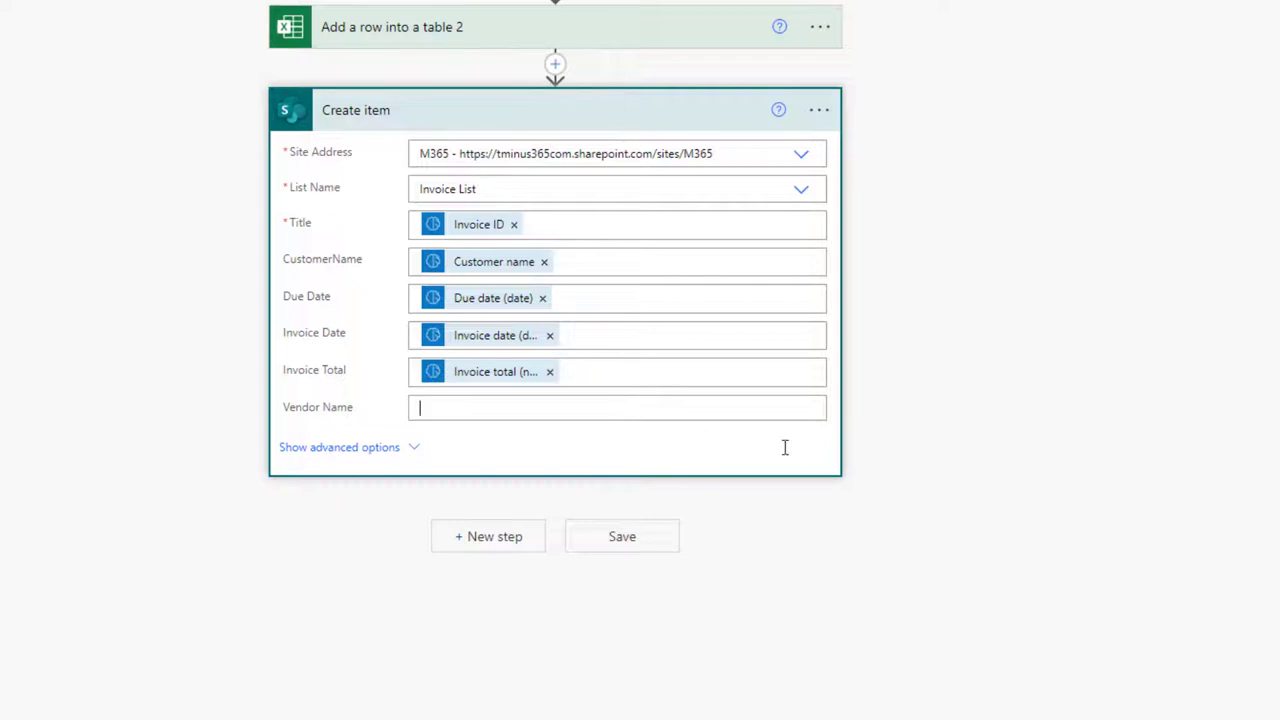
{"action": "left_click", "coordinate": [983, 551]}
{"action": "type", "text": "Vendor"}
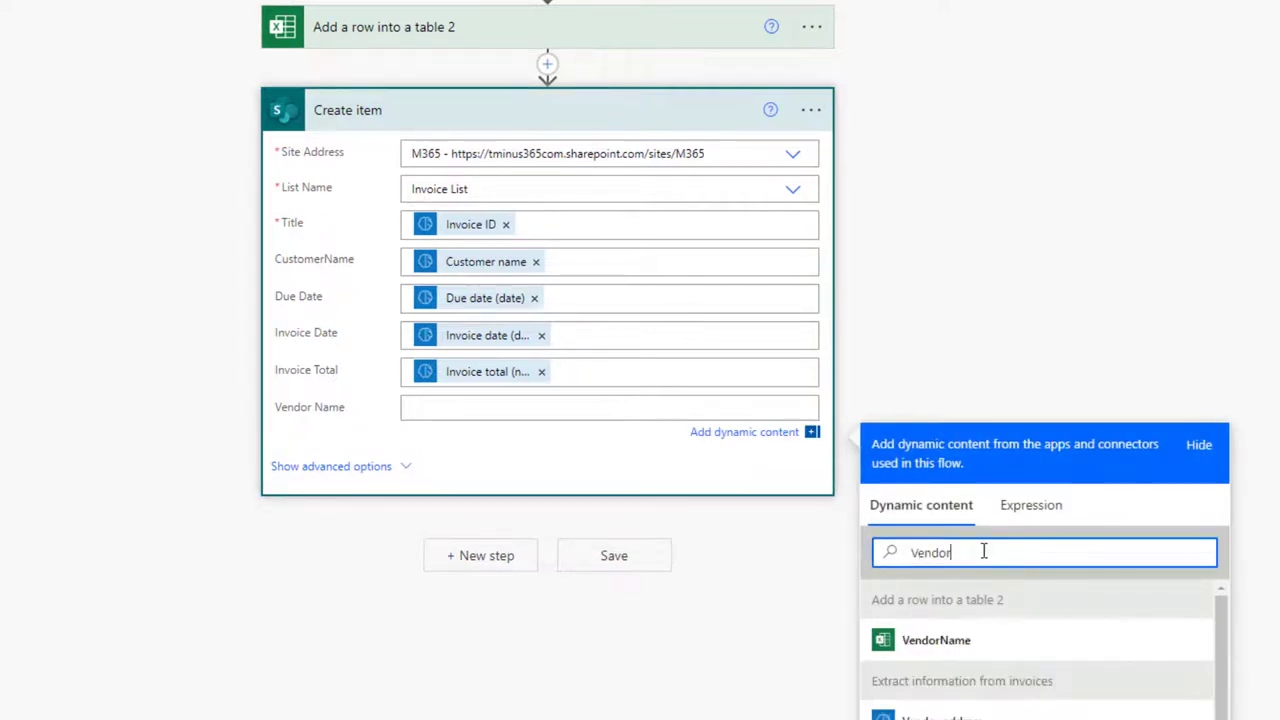
{"action": "scroll", "coordinate": [1037, 551], "scroll_direction": "down", "scroll_amount": 2}
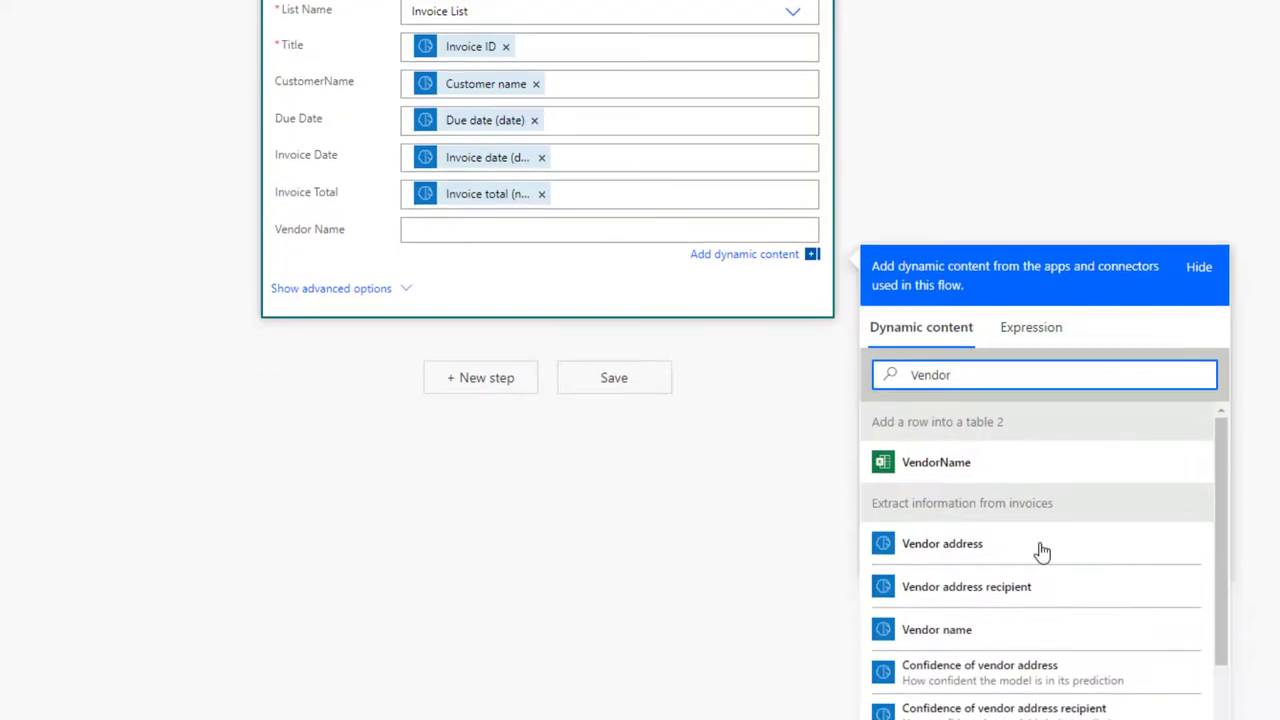
{"action": "left_click", "coordinate": [1021, 630]}
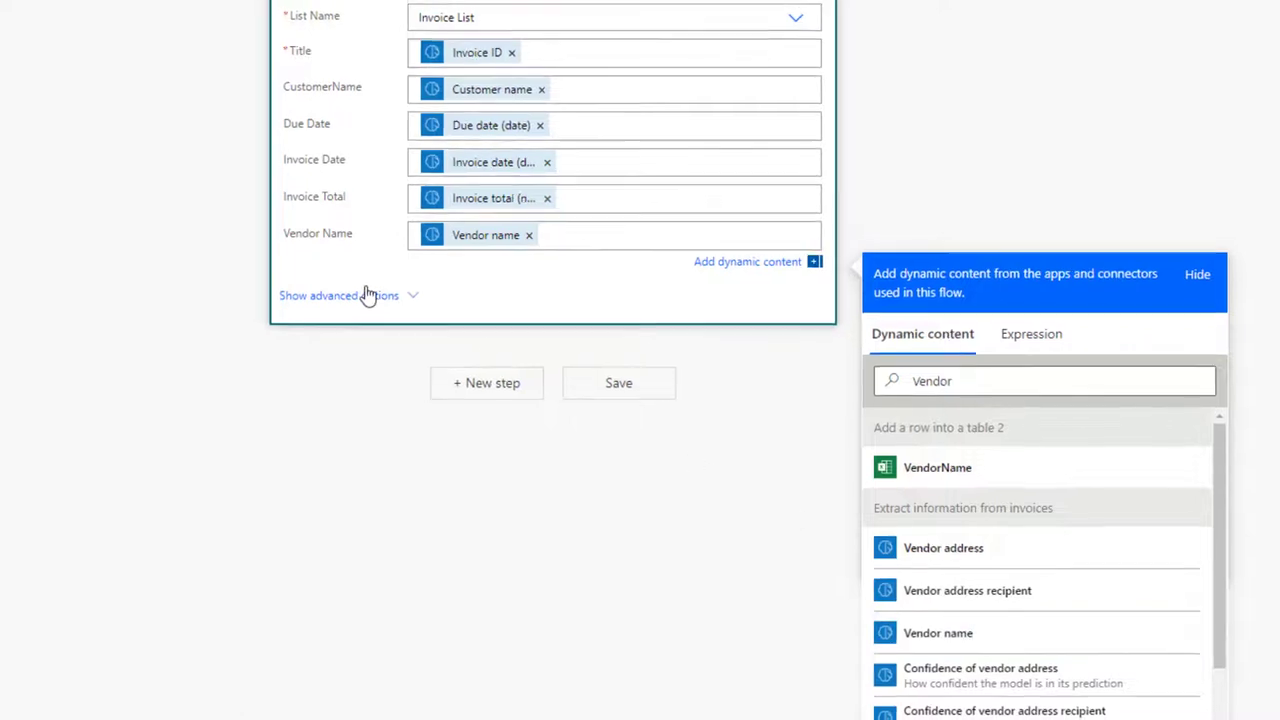
Save the AI Builder Test flow and start a manual test run
{"action": "left_click", "coordinate": [717, 459]}
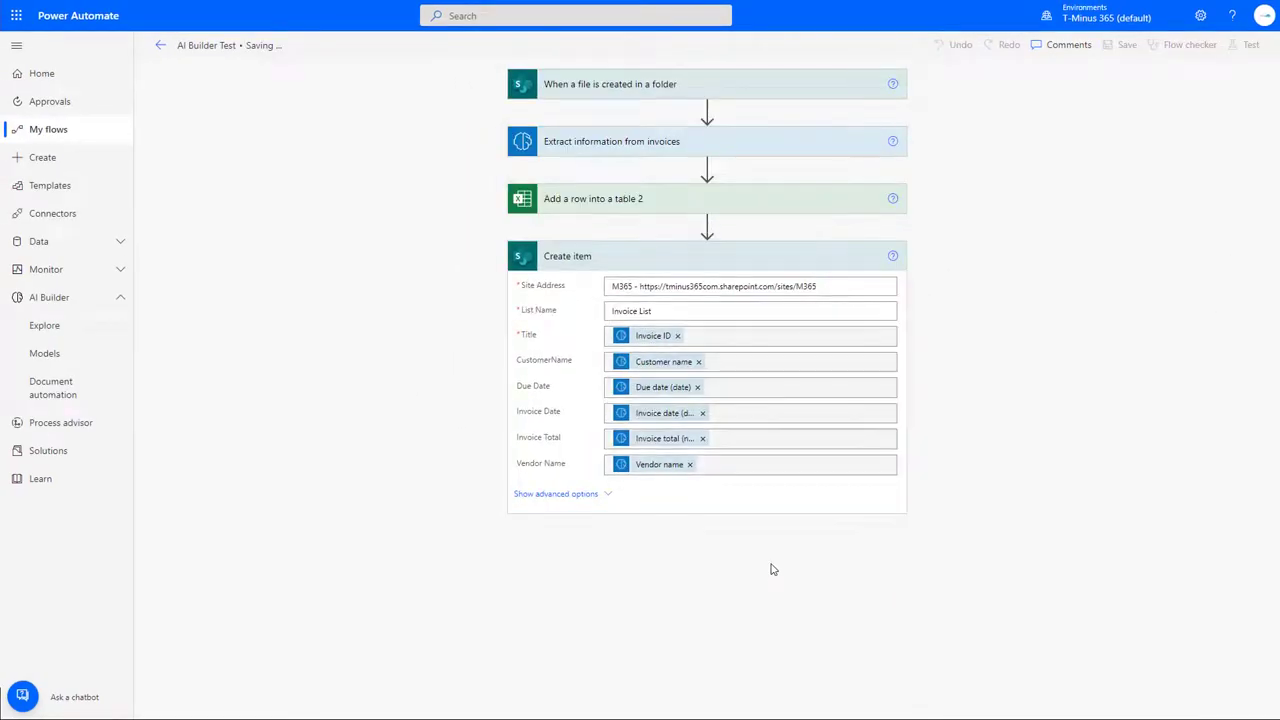
{"action": "left_click", "coordinate": [1251, 44]}
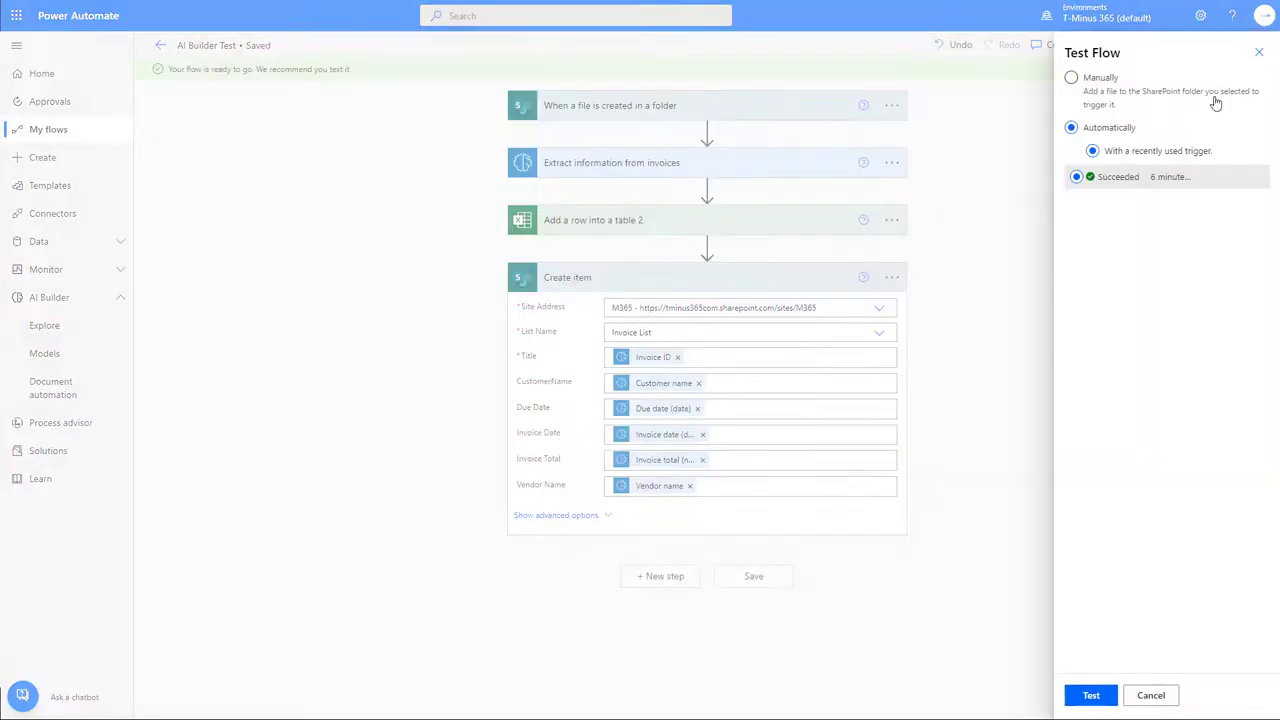
{"action": "left_click", "coordinate": [1071, 77]}
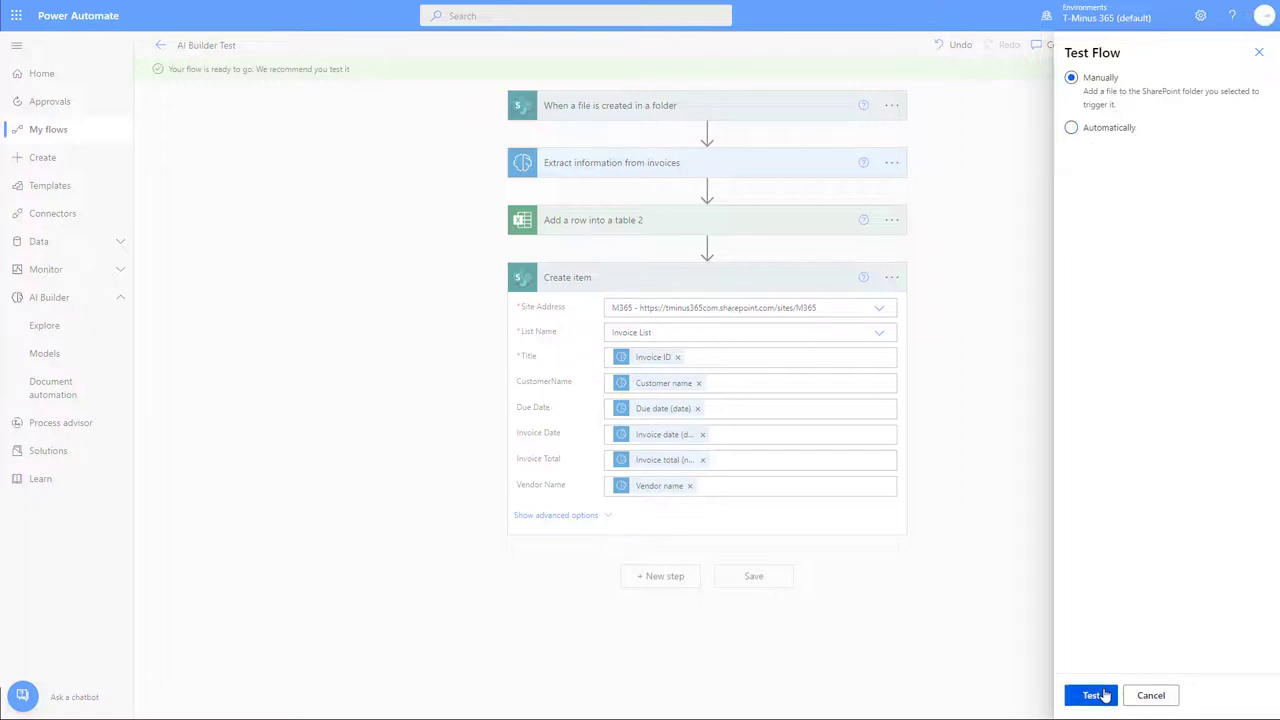
{"action": "left_click", "coordinate": [1095, 695]}
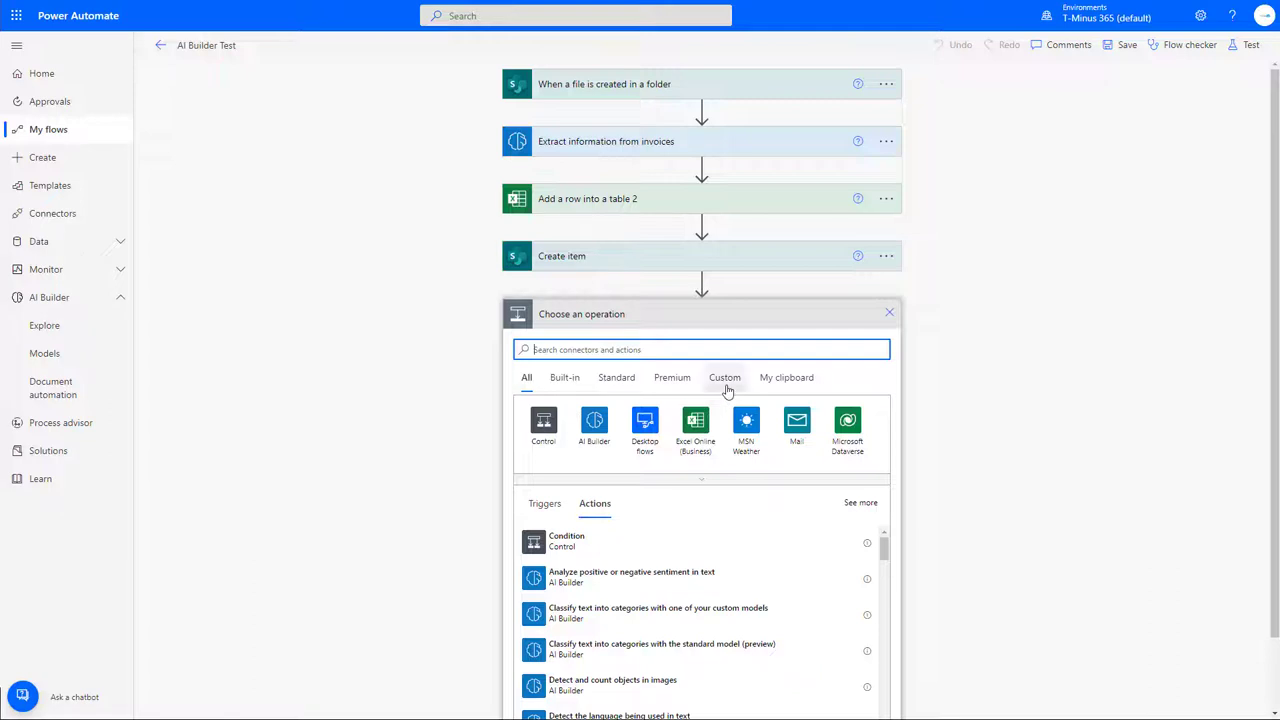
Choose the Create Expense action of the custom QuickBooks-Sandbox connector for the new step after Create item
{"action": "left_click", "coordinate": [727, 381]}
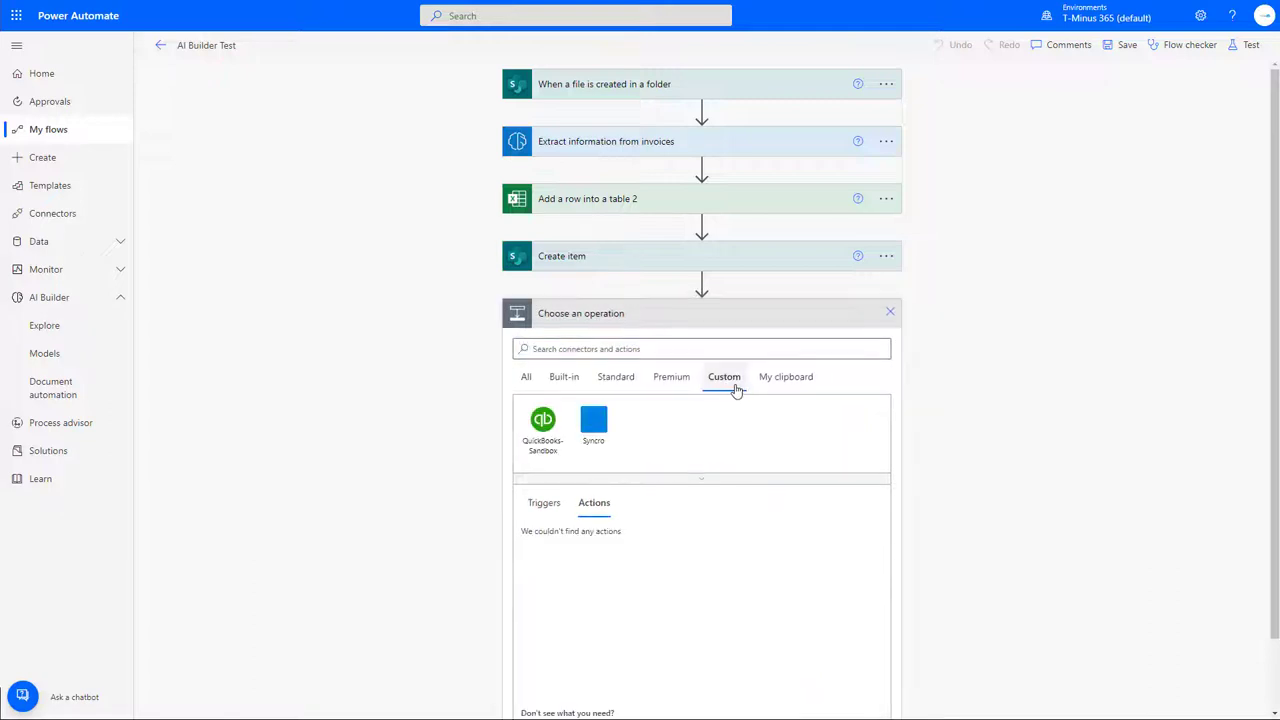
{"action": "left_click", "coordinate": [556, 448]}
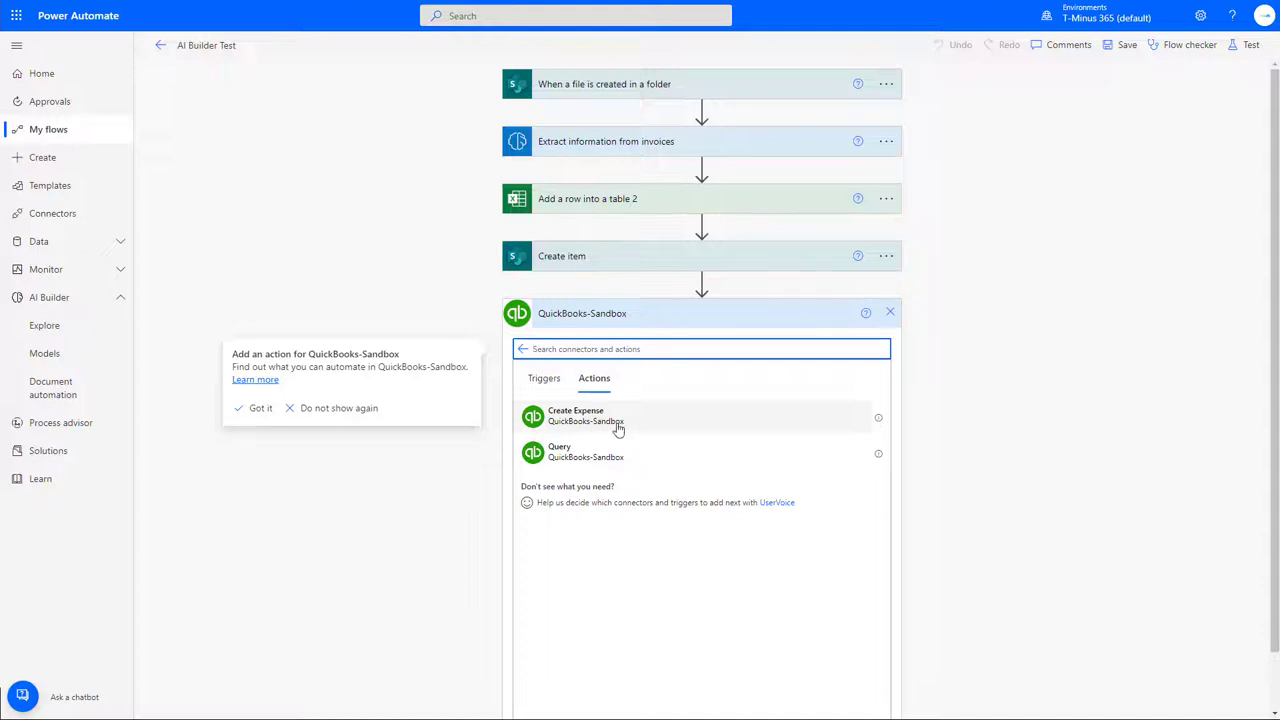
{"action": "left_click", "coordinate": [618, 427]}
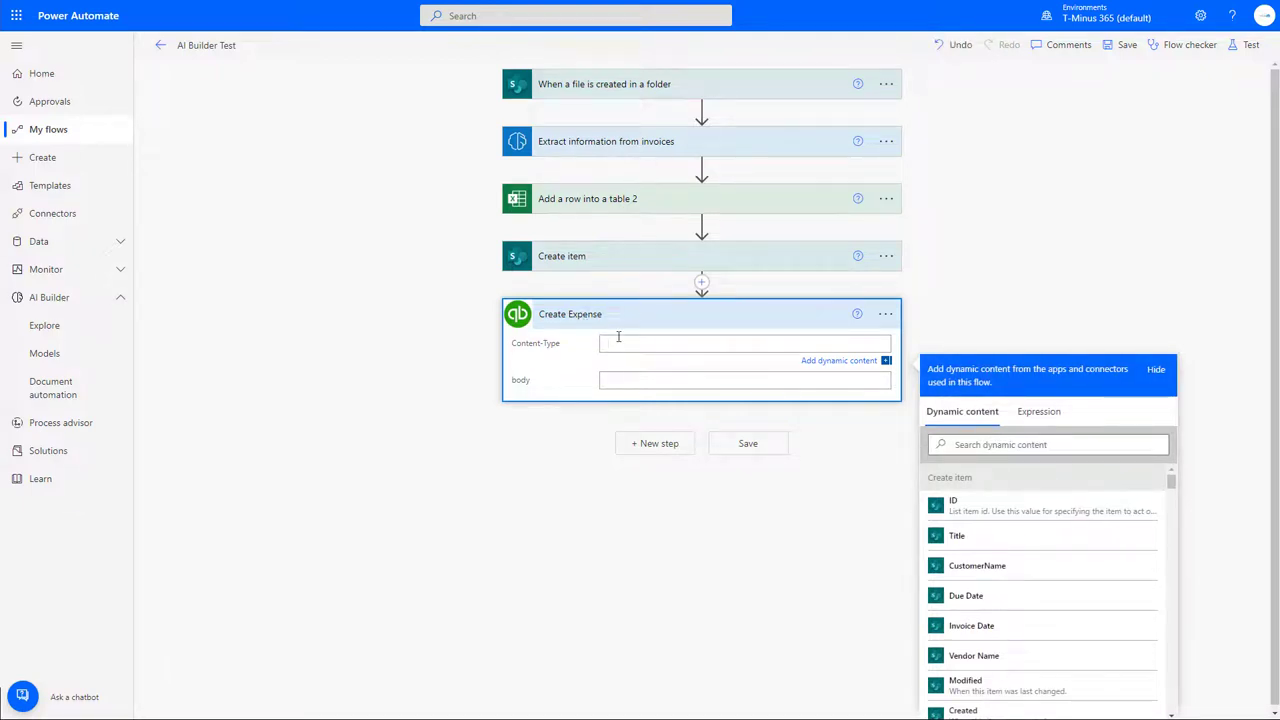
Set Create Expense's Content-Type to application/json and paste the expense JSON containing Vendor name and Subtotal (text) into its body
{"action": "type", "text": "application/json"}
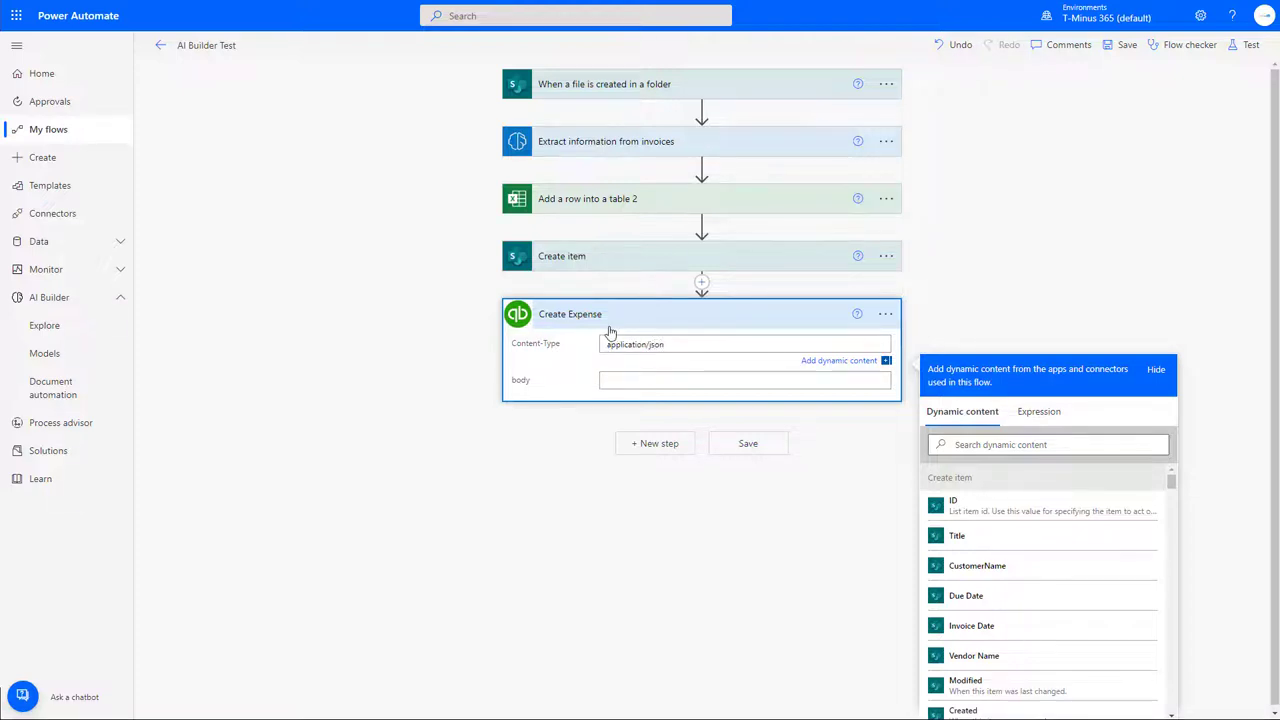
{"action": "left_click", "coordinate": [658, 383]}
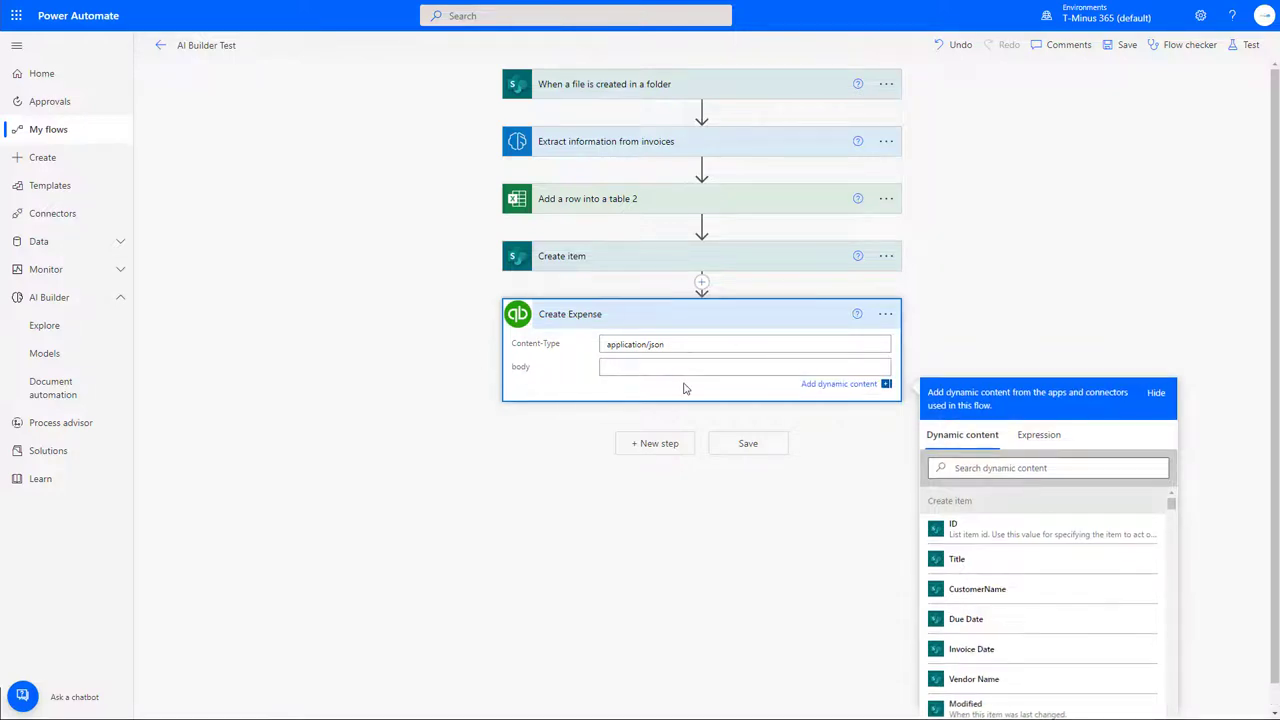
{"action": "key", "text": "ctrl+v"}
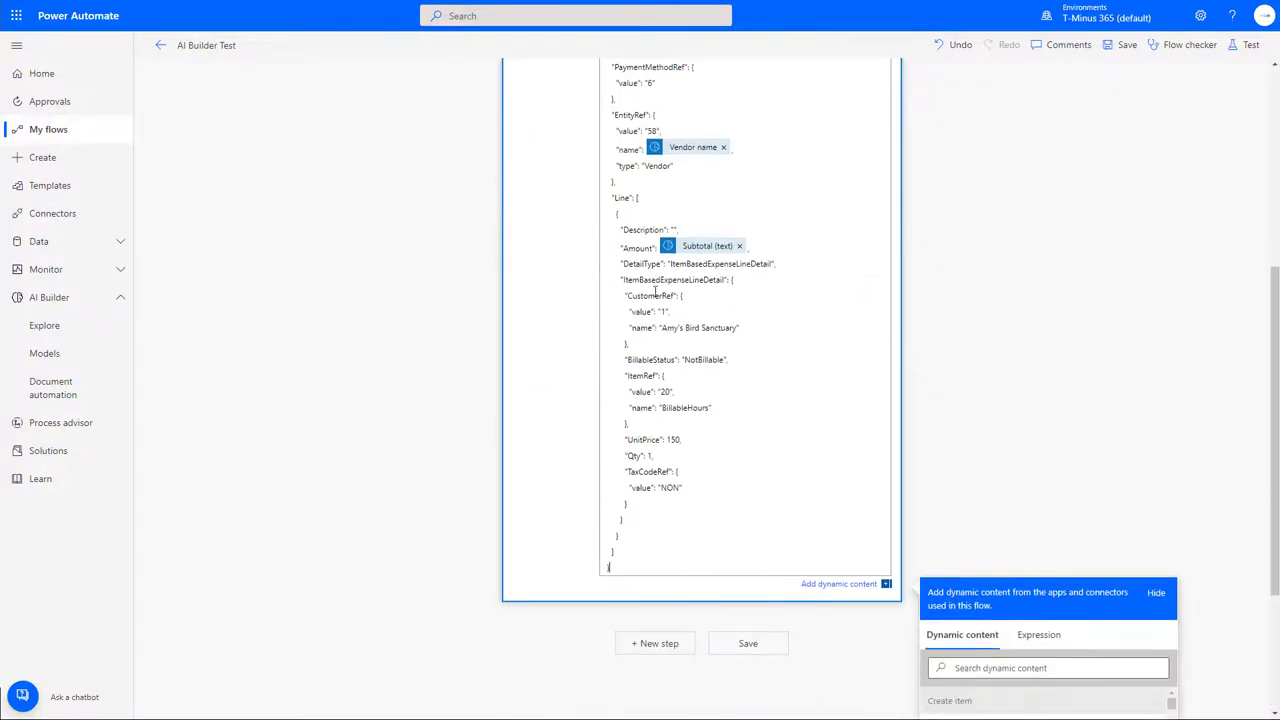
Review the Create Expense JSON body, including the payment, vendor, line amount, customer and item references
{"action": "scroll", "coordinate": [752, 304], "scroll_direction": "up", "scroll_amount": 3}
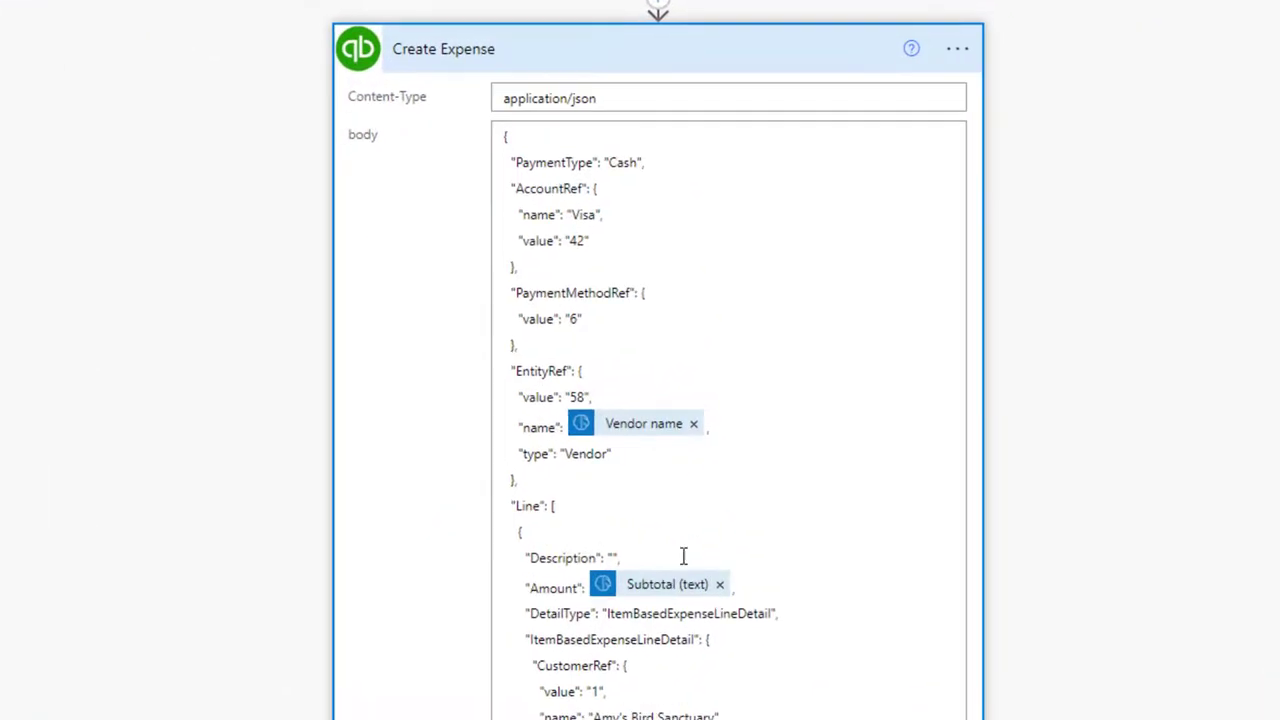
{"action": "scroll", "coordinate": [791, 349], "scroll_direction": "down", "scroll_amount": 1}
{"action": "scroll", "coordinate": [791, 349], "scroll_direction": "up", "scroll_amount": 3}
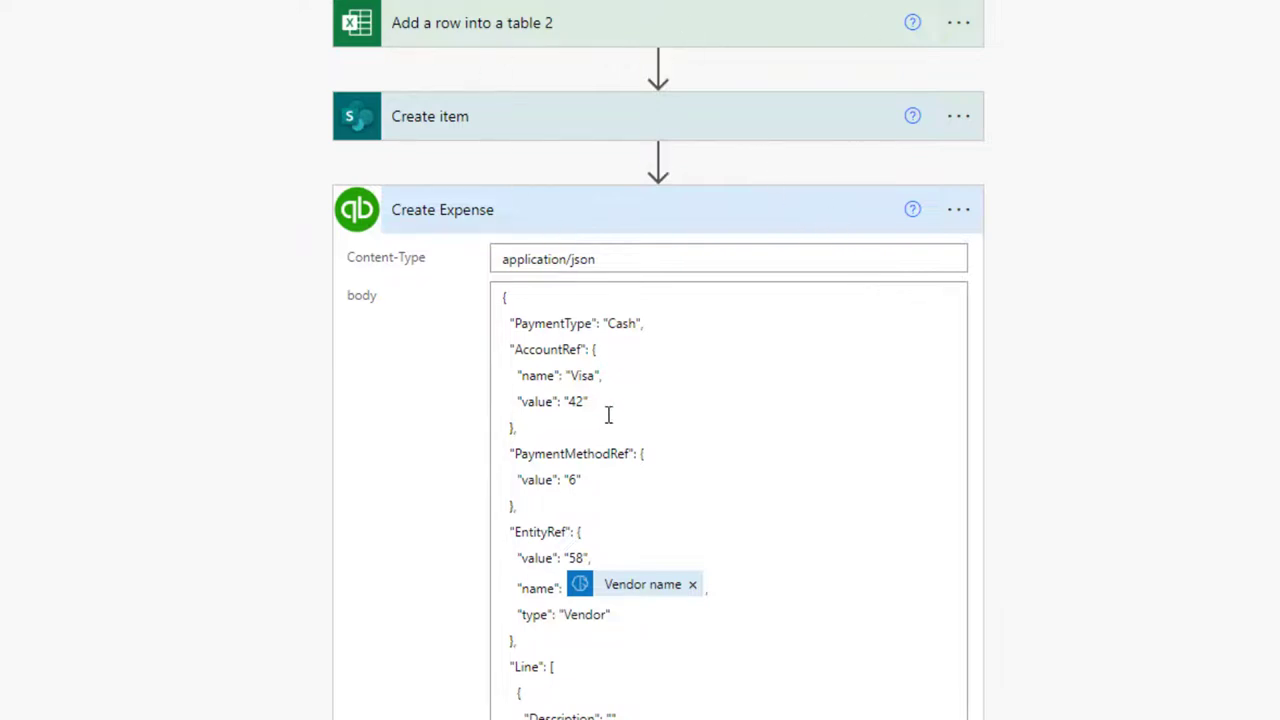
{"action": "scroll", "coordinate": [610, 412], "scroll_direction": "down", "scroll_amount": 3}
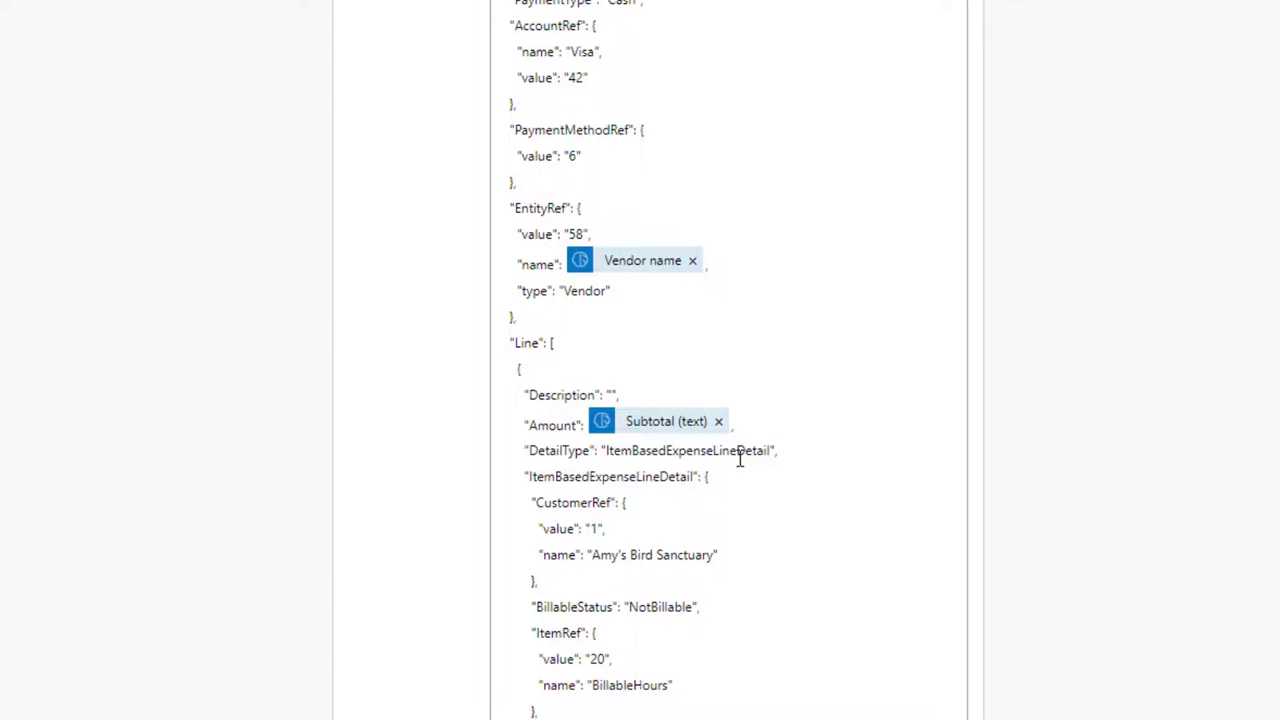
{"action": "scroll", "coordinate": [740, 459], "scroll_direction": "down", "scroll_amount": 2}
{"action": "scroll", "coordinate": [652, 390], "scroll_direction": "up", "scroll_amount": 3}
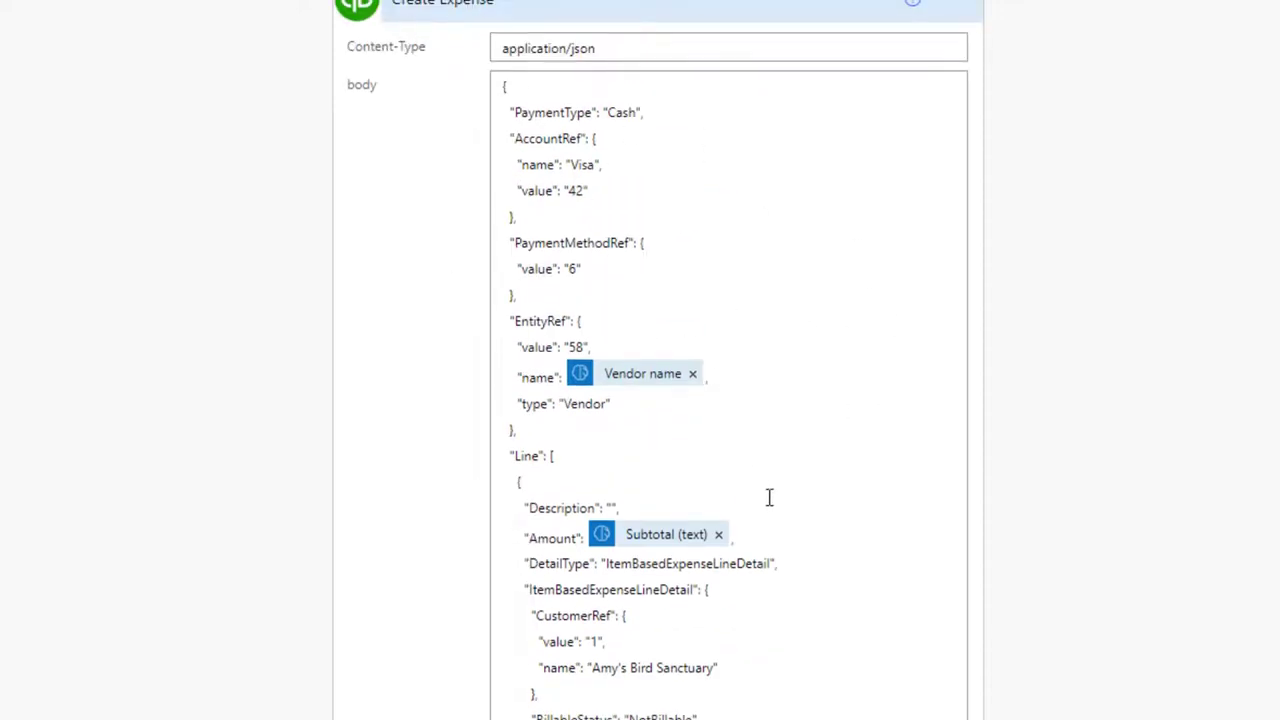
{"action": "scroll", "coordinate": [803, 522], "scroll_direction": "down", "scroll_amount": 3}
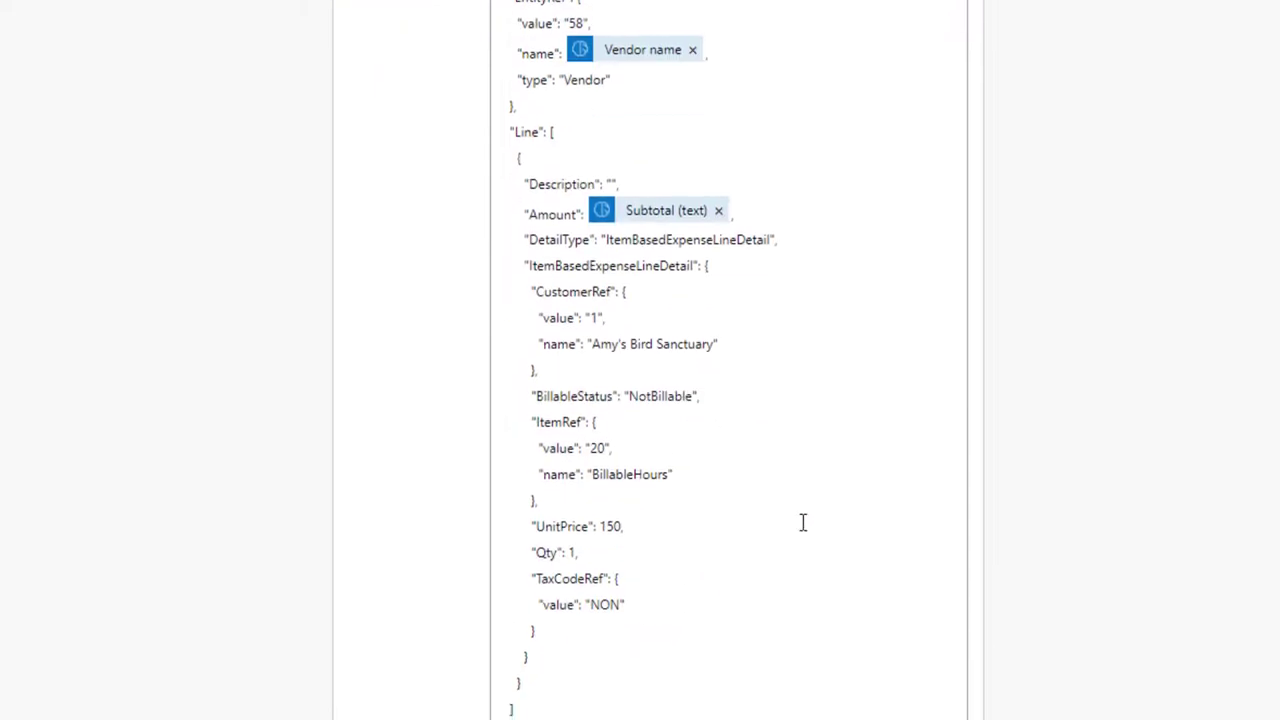
{"action": "scroll", "coordinate": [673, 556], "scroll_direction": "up", "scroll_amount": 5}
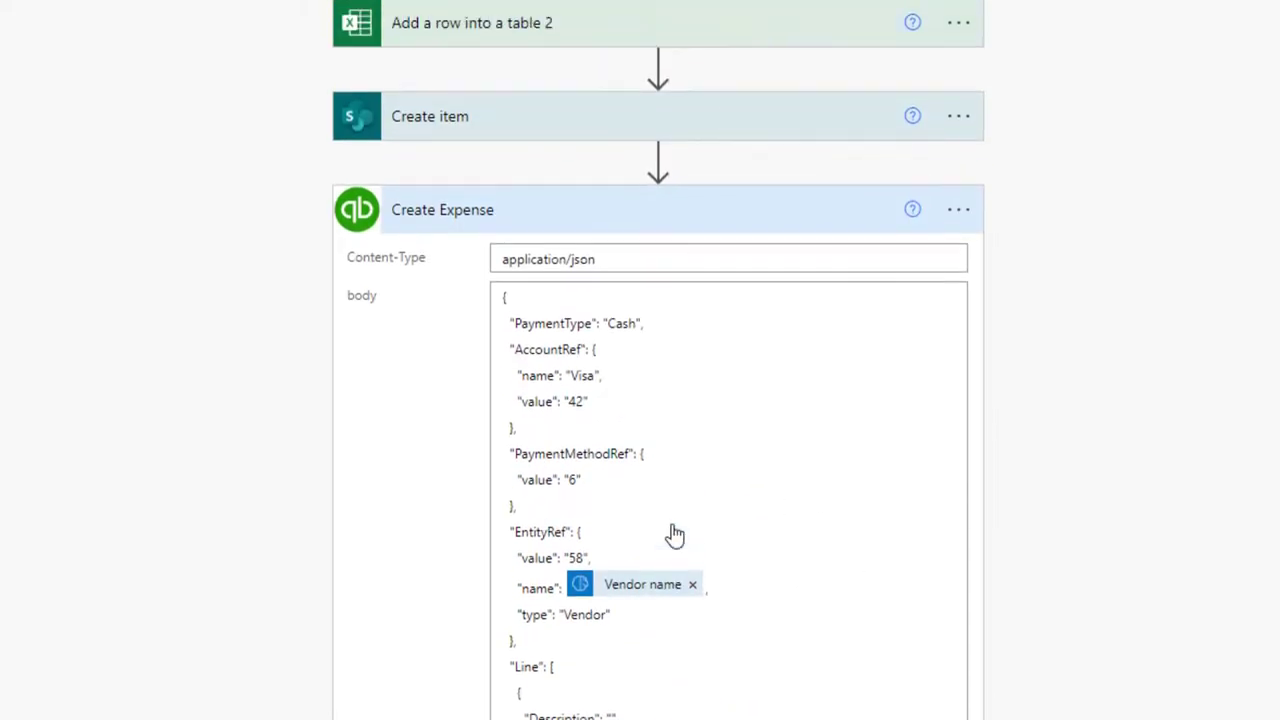
{"action": "scroll", "coordinate": [814, 420], "scroll_direction": "down", "scroll_amount": 3}
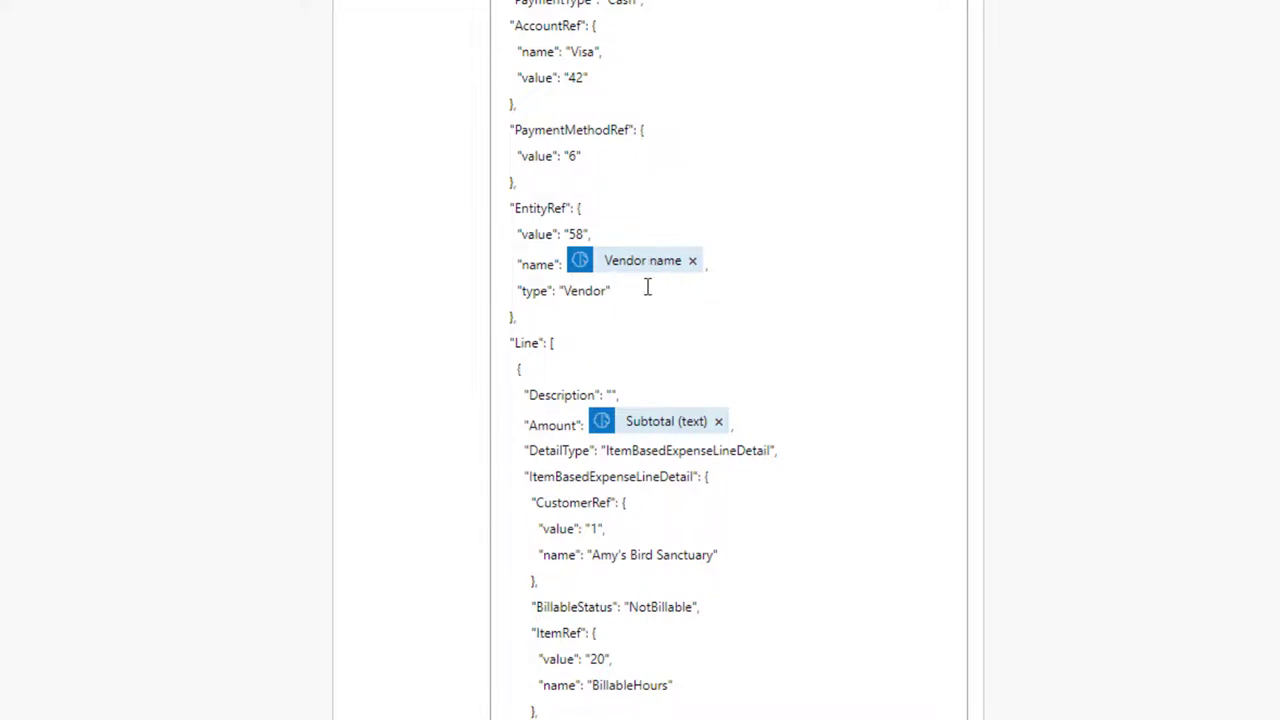
{"action": "scroll", "coordinate": [726, 424], "scroll_direction": "down", "scroll_amount": 2}
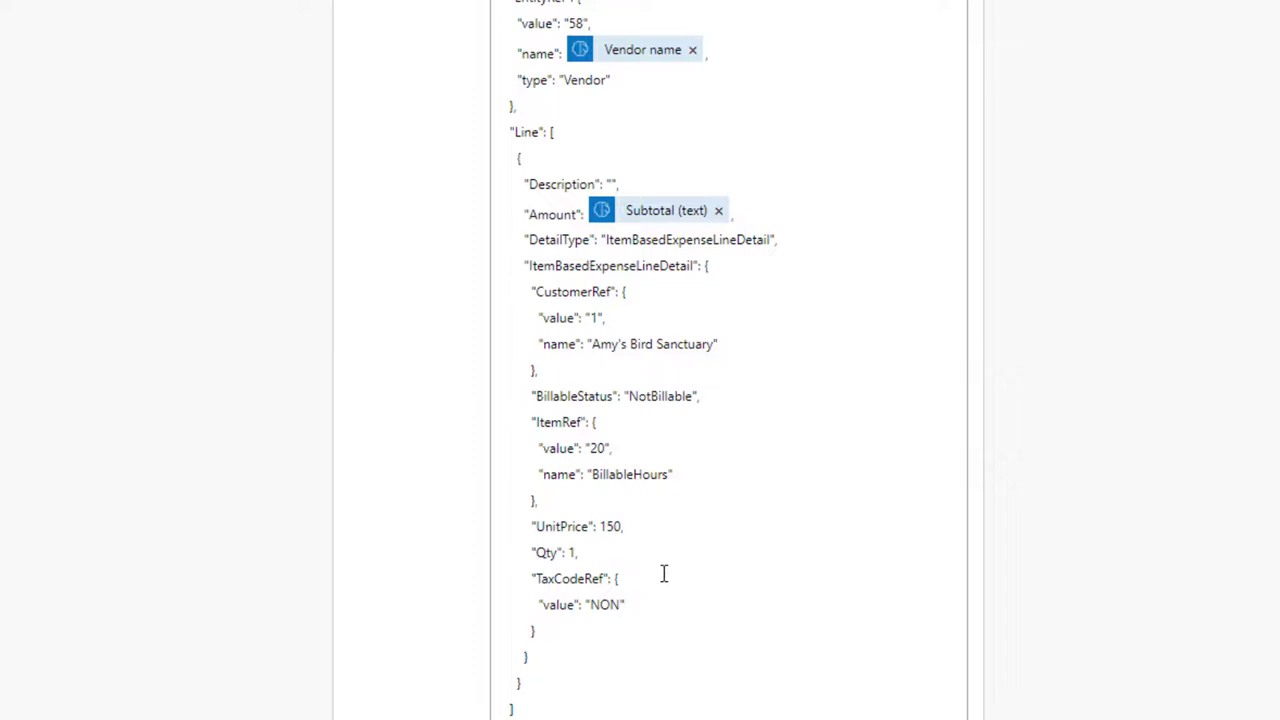
{"action": "scroll", "coordinate": [920, 329], "scroll_direction": "up", "scroll_amount": 5}
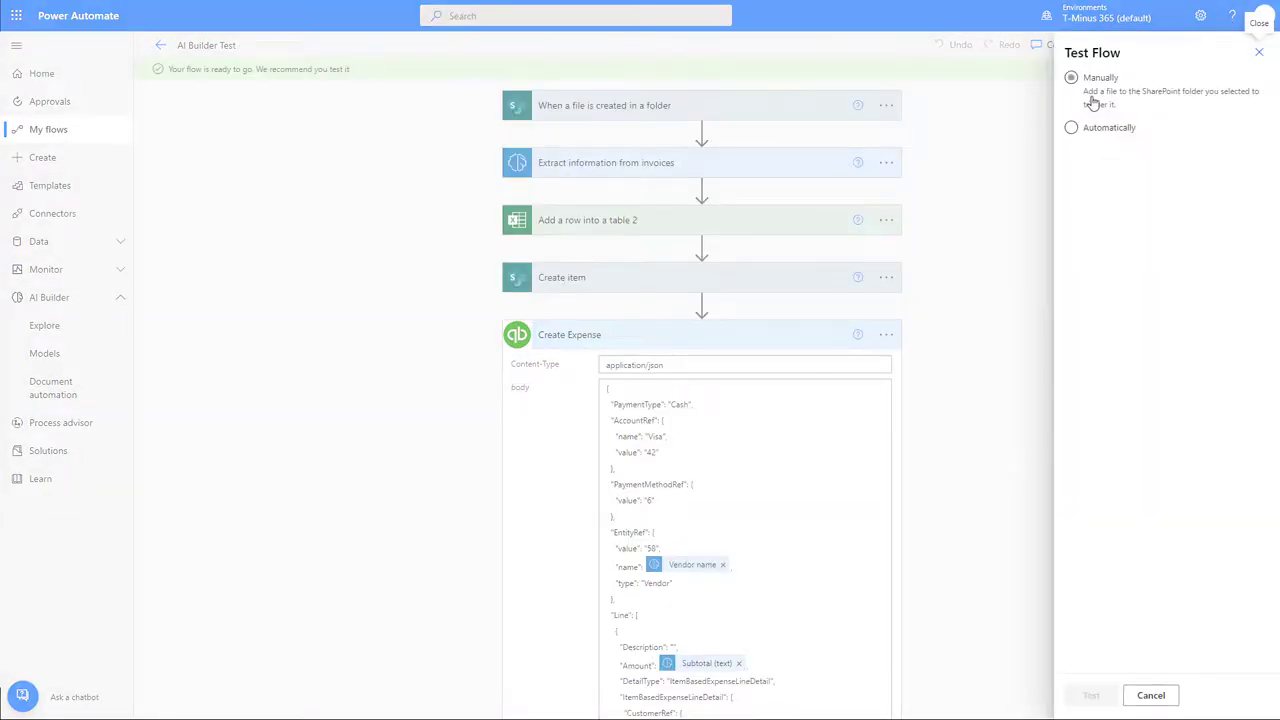
Save and test the flow automatically, reusing the most recent succeeded trigger run
{"action": "left_click", "coordinate": [1093, 131]}
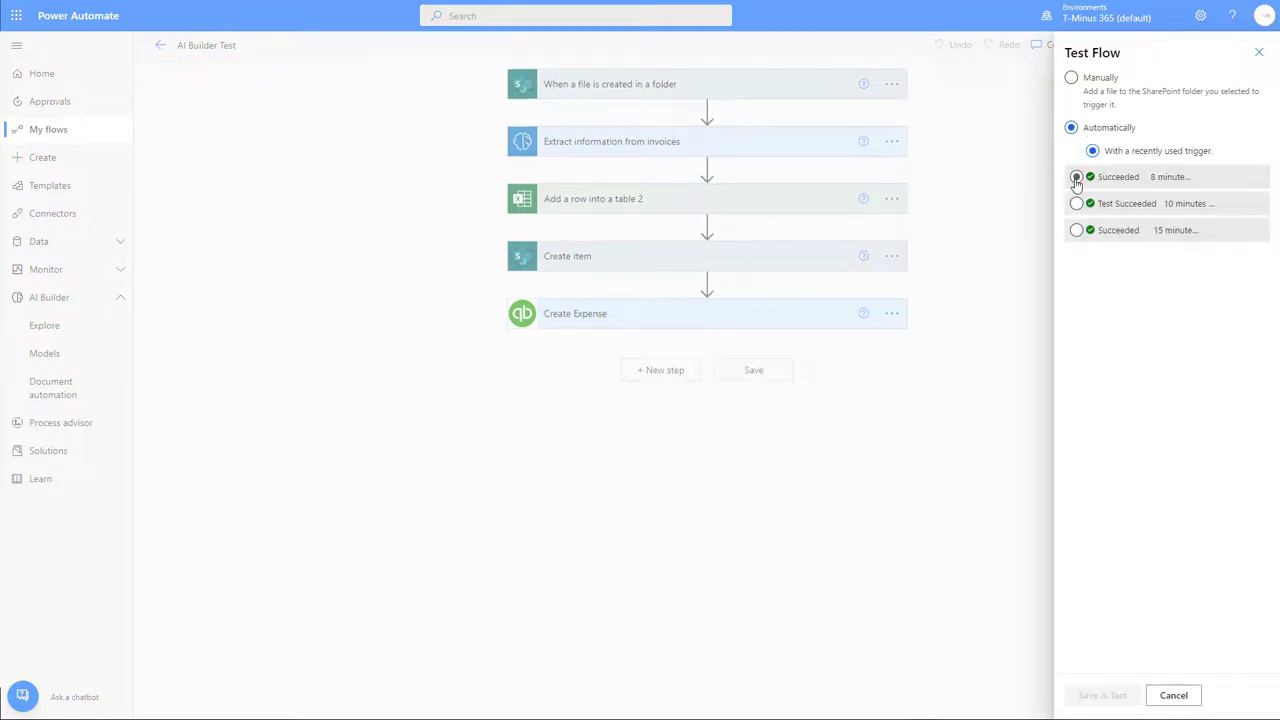
{"action": "left_click", "coordinate": [1076, 178]}
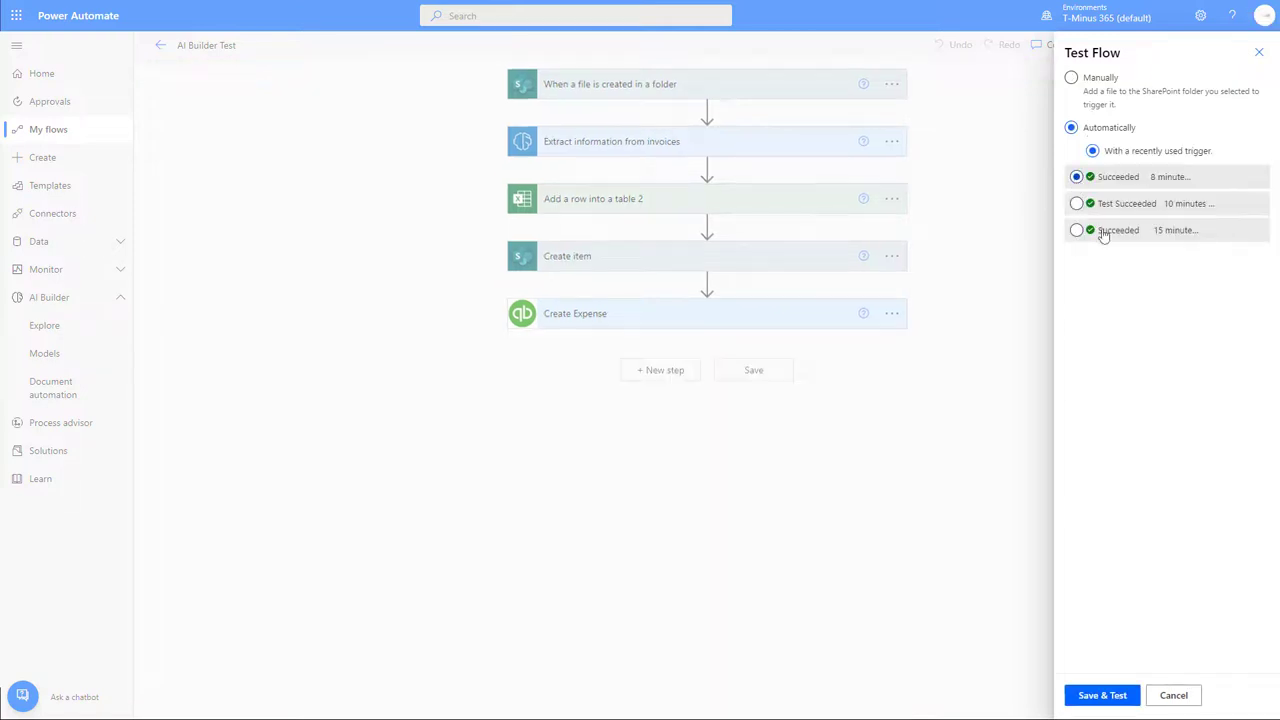
{"action": "left_click", "coordinate": [1100, 695]}
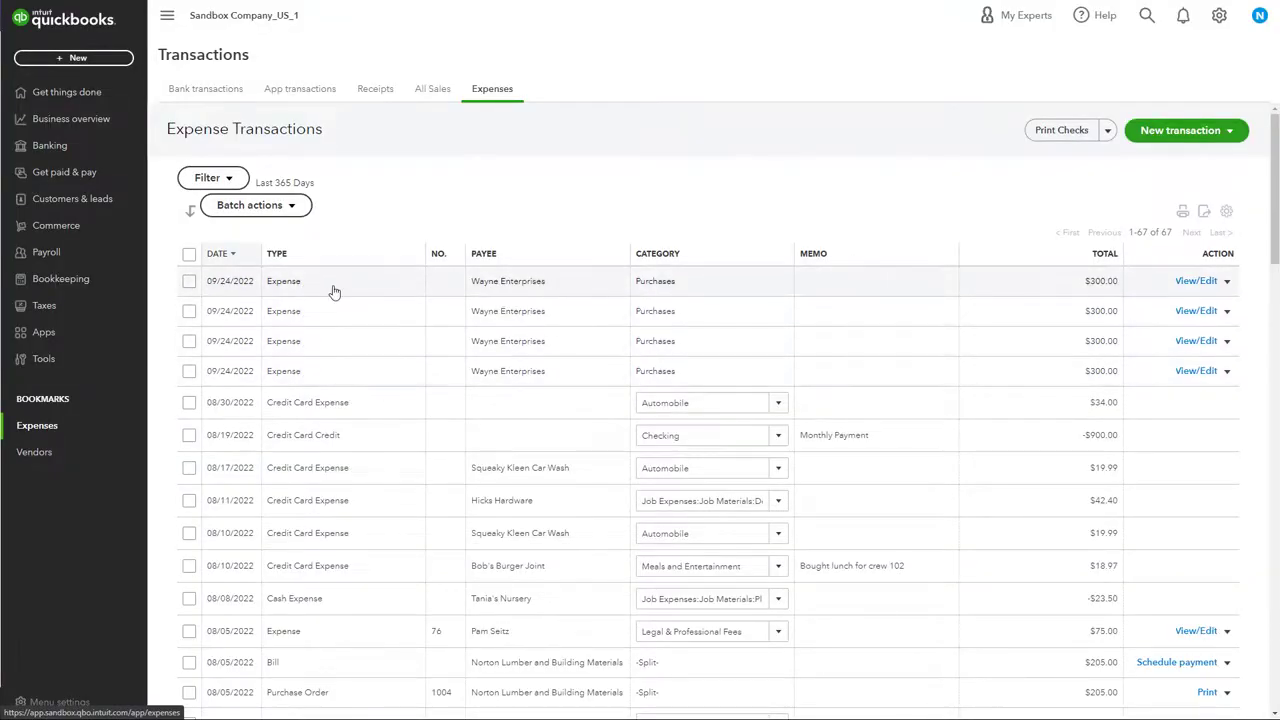
In QuickBooks, open the topmost Wayne Enterprises expense and examine its payee, payment and item details
{"action": "left_click", "coordinate": [335, 291]}
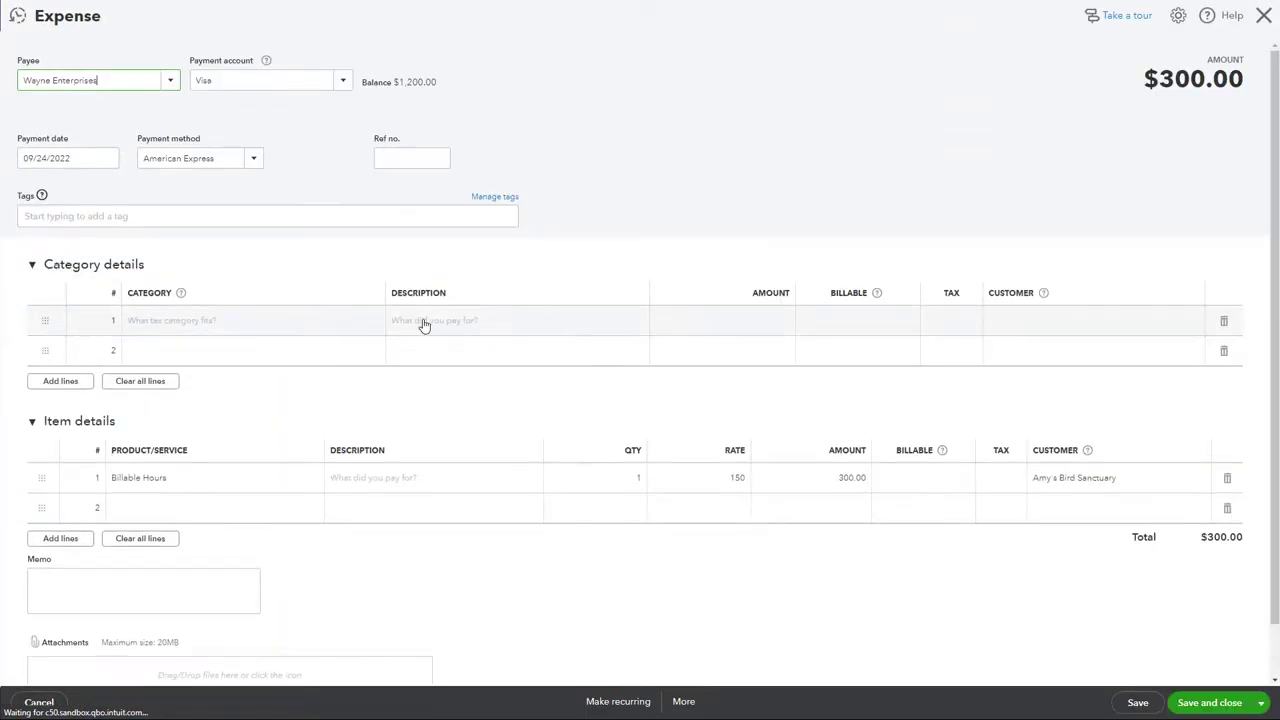
{"action": "scroll", "coordinate": [338, 258], "scroll_direction": "down", "scroll_amount": 1}
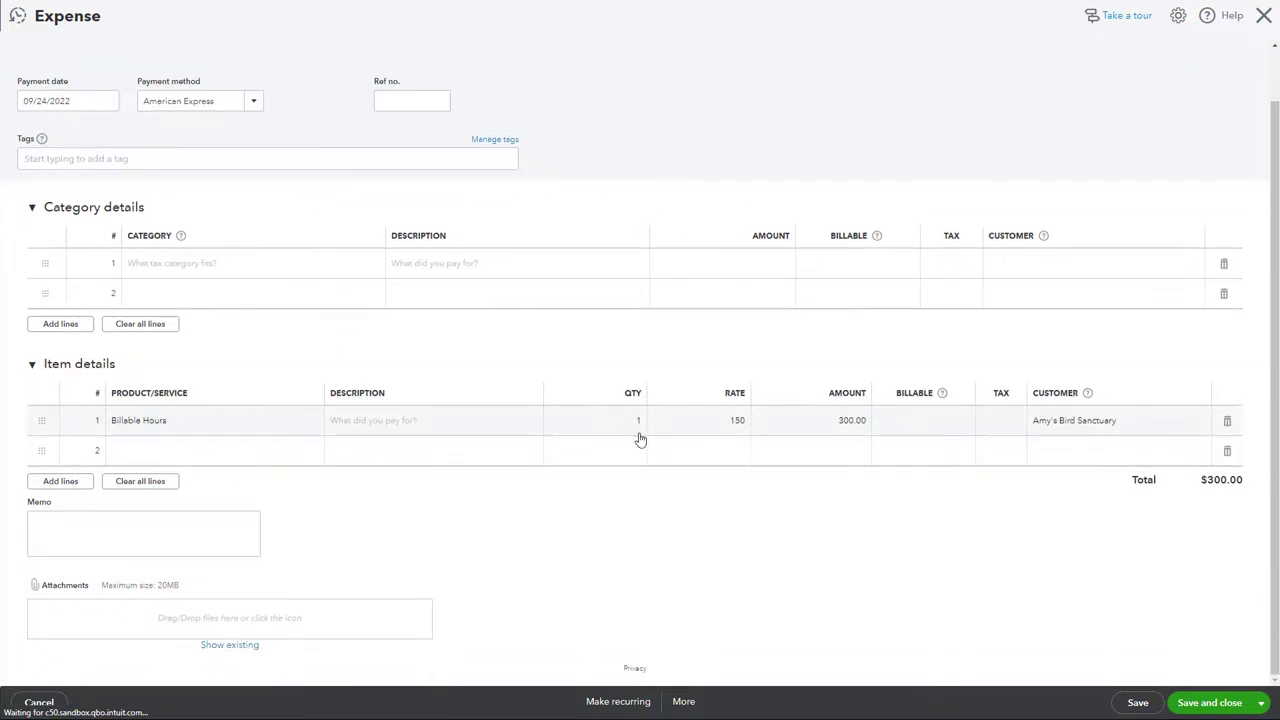
{"action": "scroll", "coordinate": [1083, 434], "scroll_direction": "up", "scroll_amount": 1}
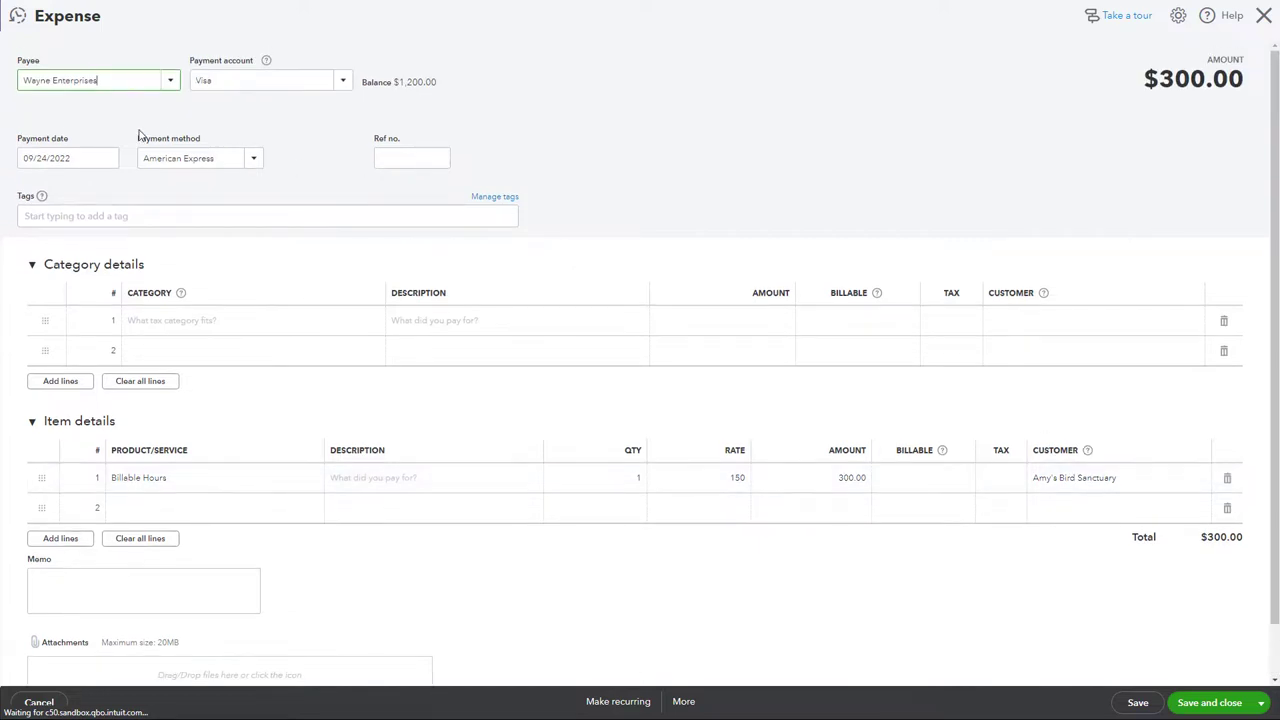